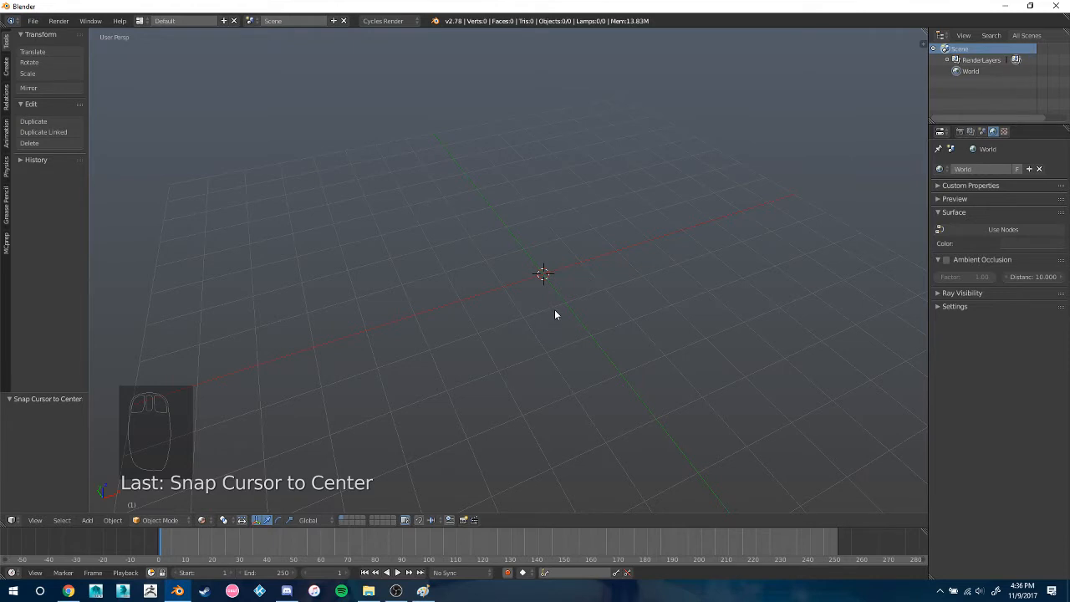
middle_drag(554, 314, 566, 298)
middle_drag(561, 300, 559, 301)
middle_drag(513, 375, 664, 376)
Switch to Paint, start a second blank window, and open the Item_Texture image from the Modeling Tutorial folder
click(424, 591)
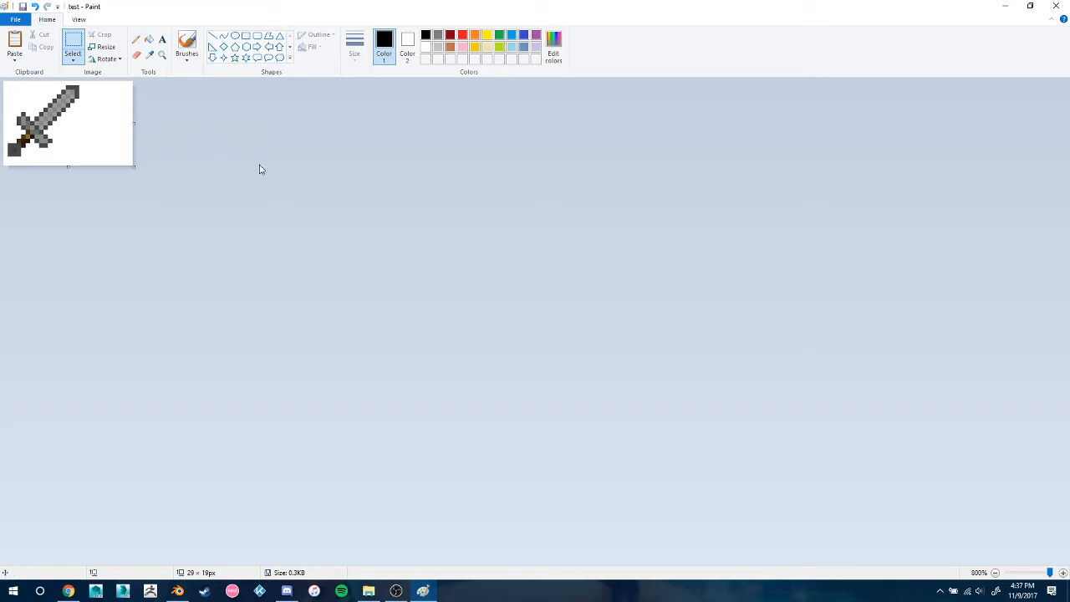
click(1006, 6)
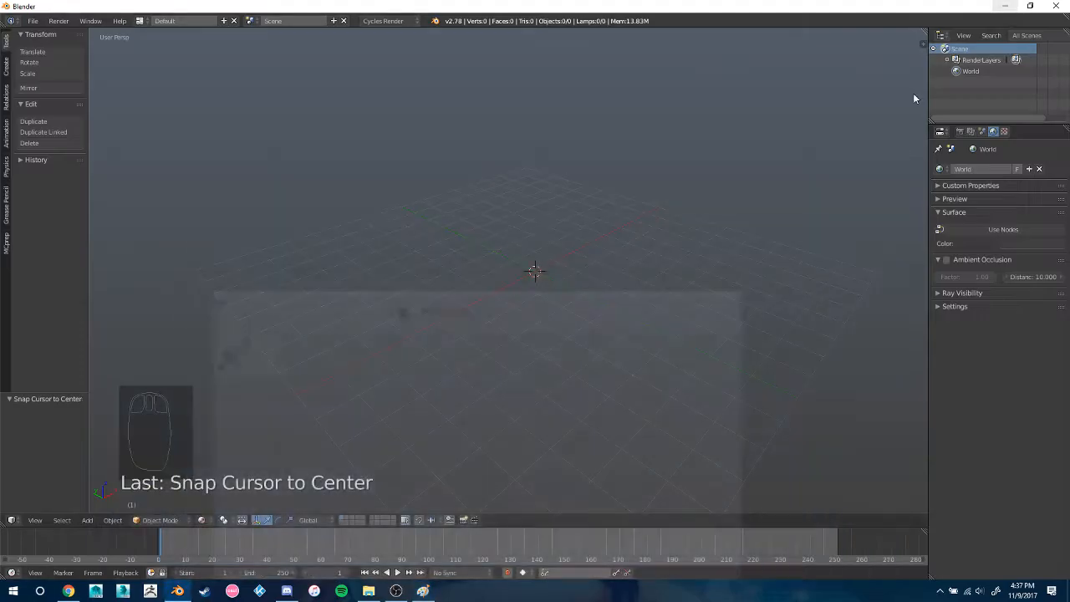
right_click(424, 591)
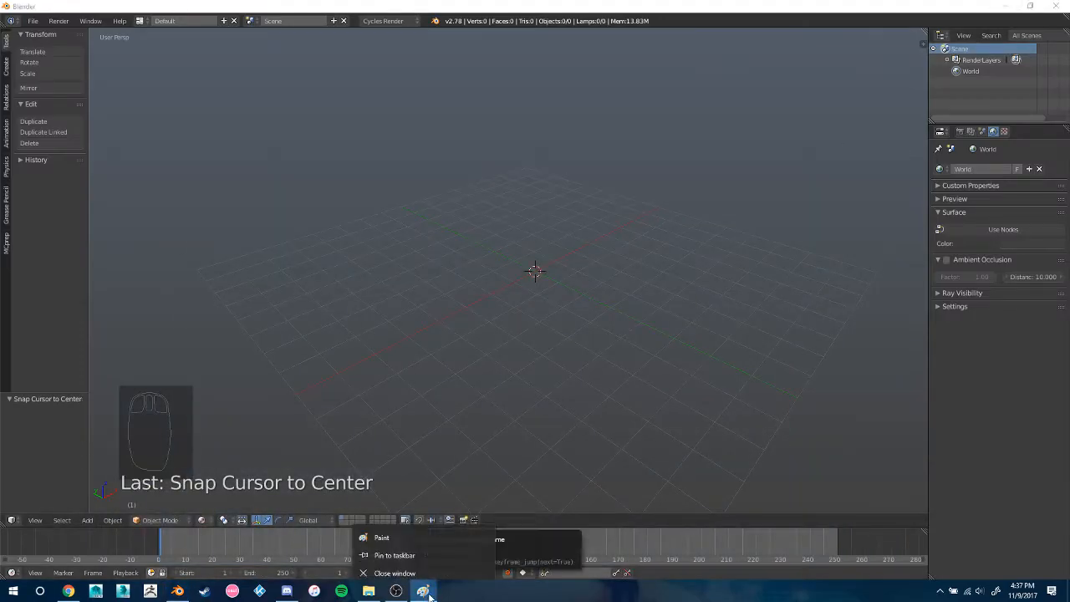
click(424, 537)
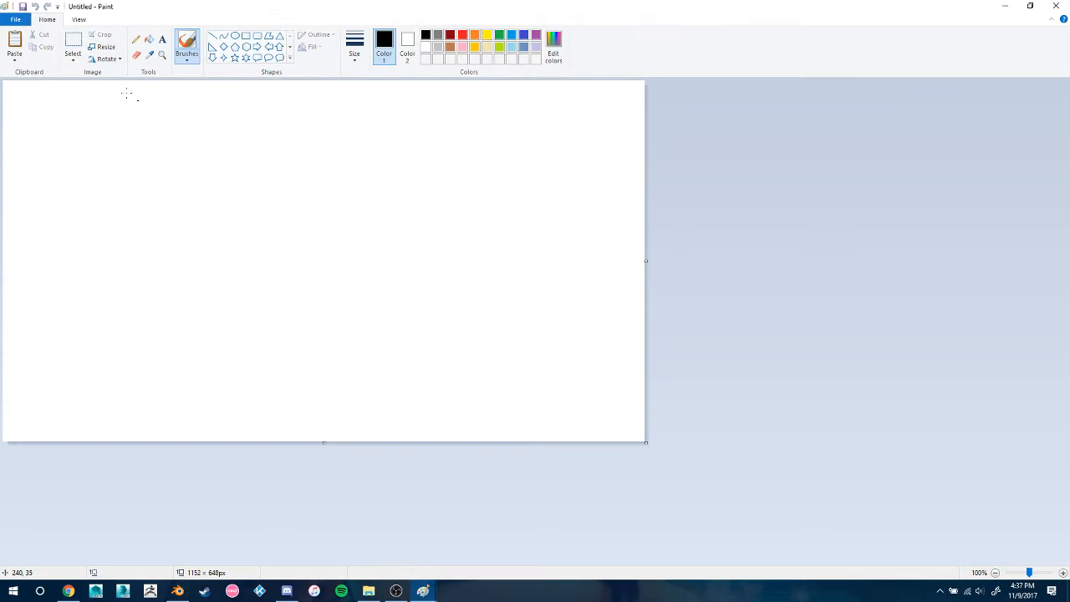
click(15, 19)
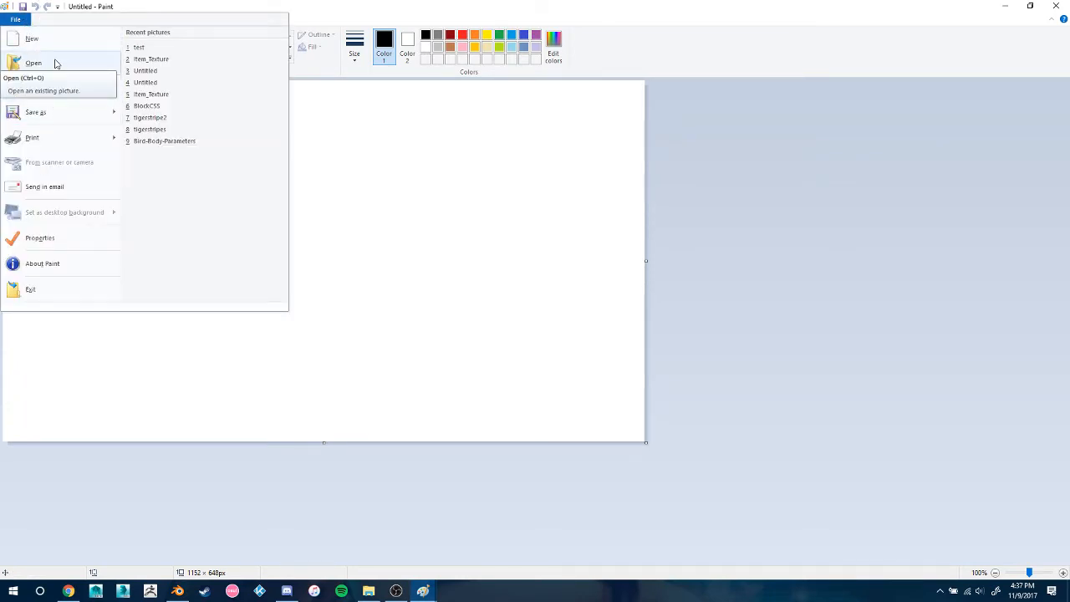
click(55, 63)
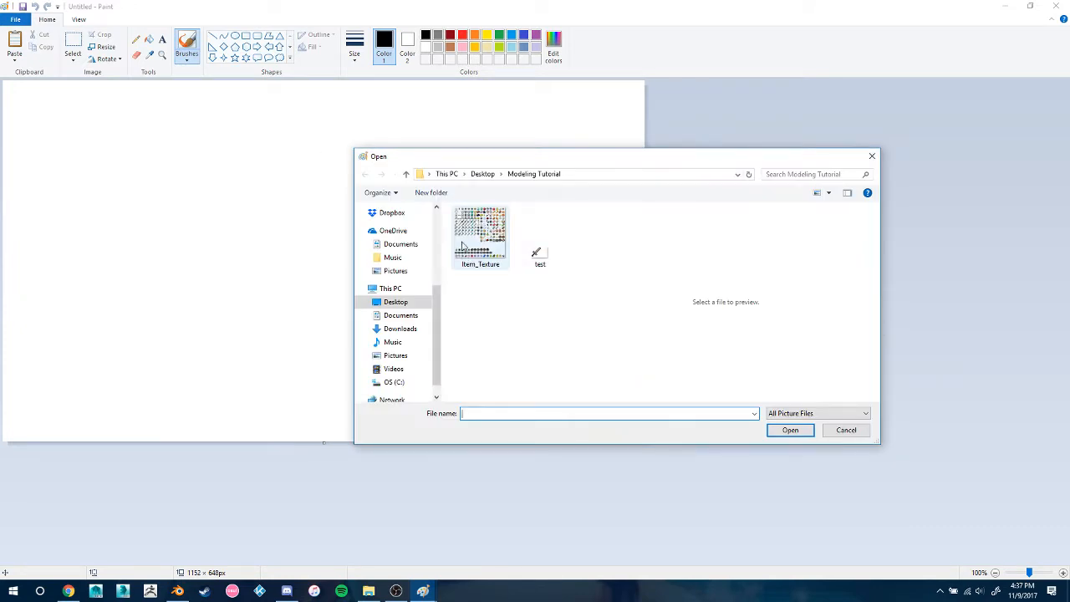
double_click(476, 247)
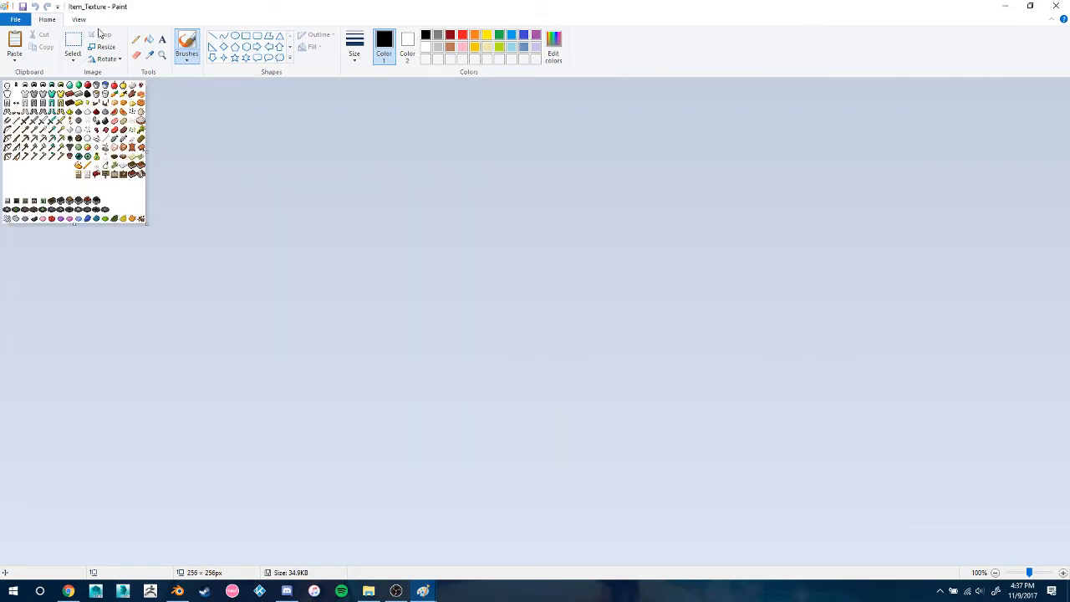
Clear all item icons beyond the golden armor and tools column, plus the mob heads, minecarts, discs and dyes rows
click(162, 54)
click(120, 197)
click(148, 141)
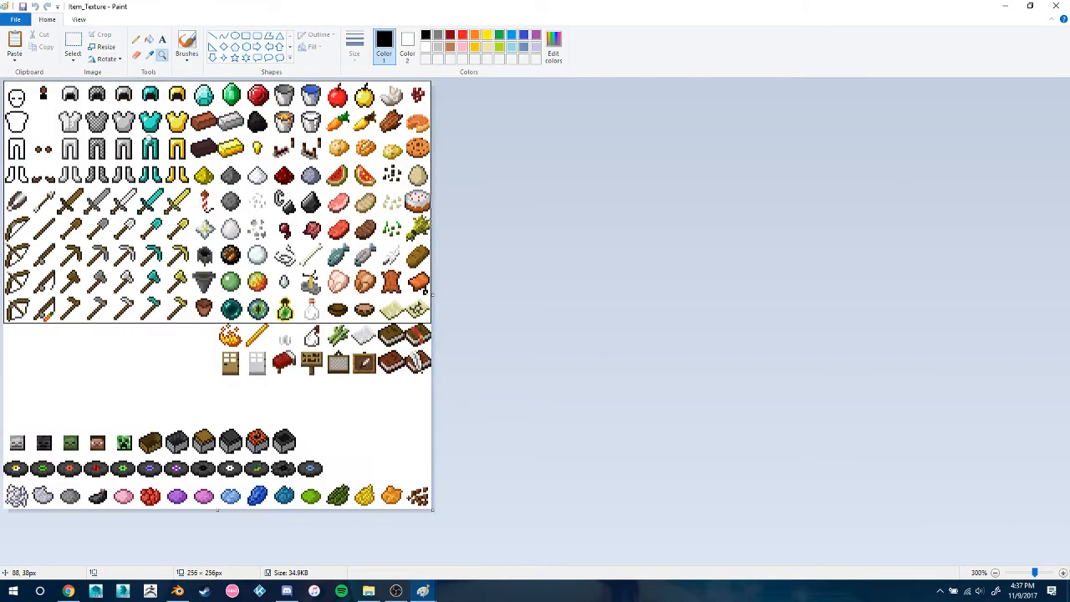
click(73, 46)
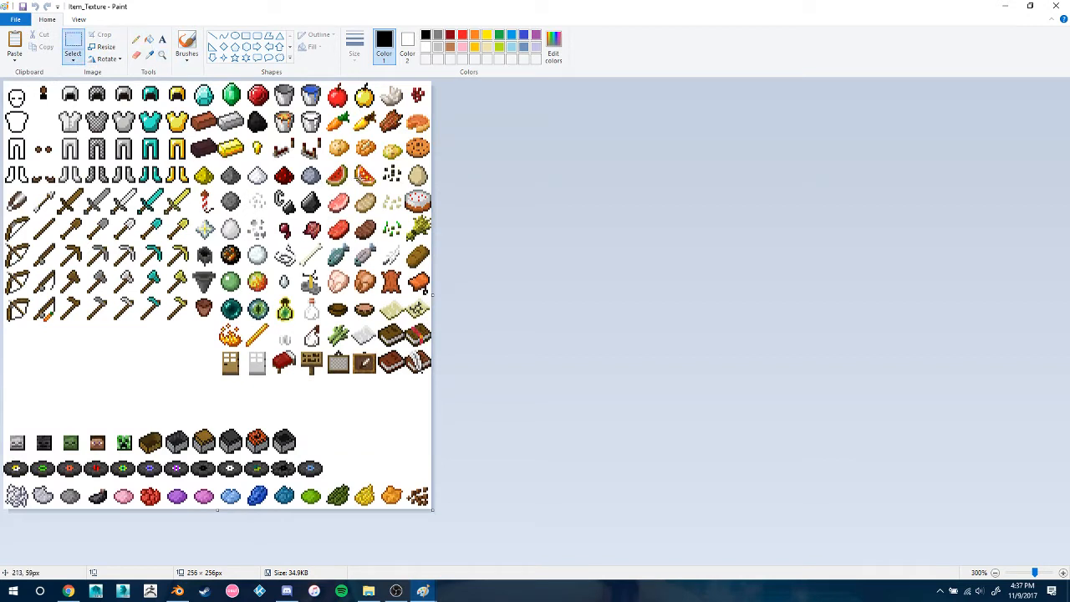
drag(191, 82, 530, 411)
key(Delete)
drag(423, 401, 2, 507)
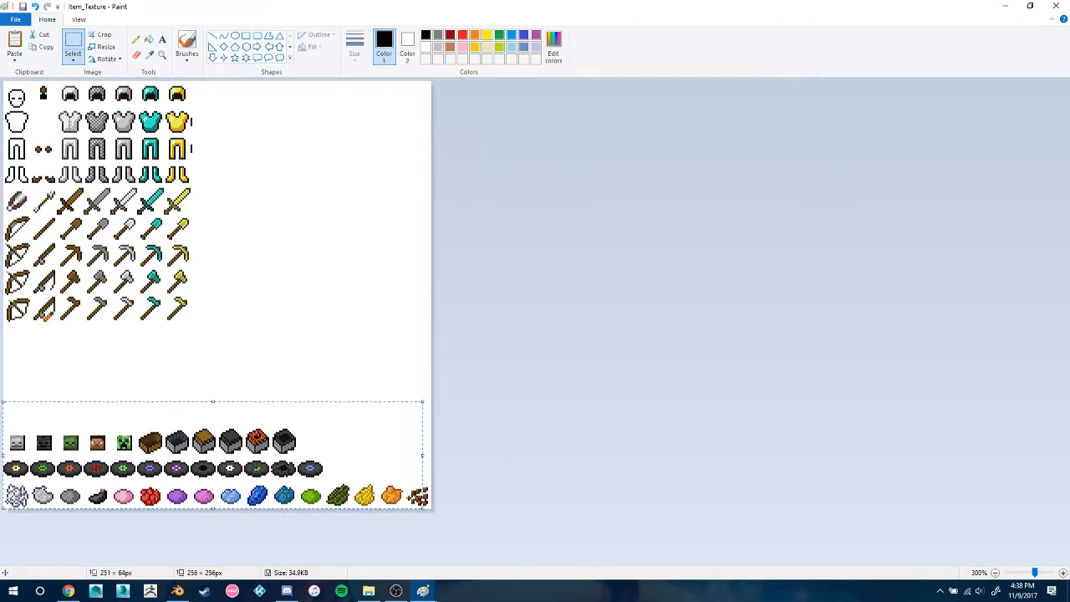
key(Delete)
drag(384, 456, 764, 506)
key(Delete)
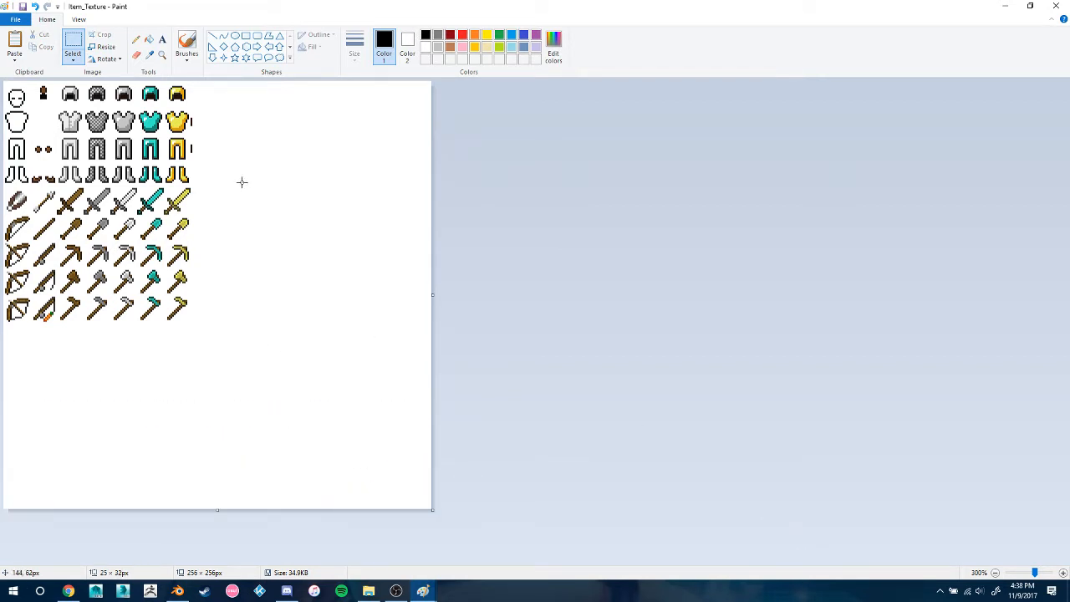
Clear the armor rows above the swords and the two columns with bows, arrows and fishing rods
drag(241, 181, 5, 84)
key(Delete)
drag(199, 183, 3, 143)
key(Delete)
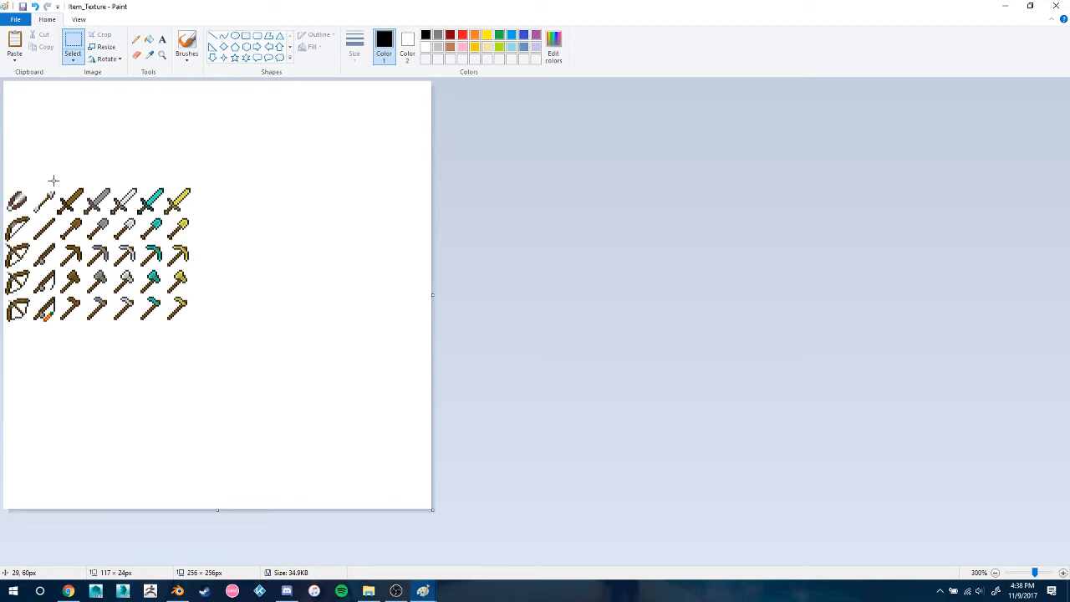
drag(53, 180, 1, 359)
key(Delete)
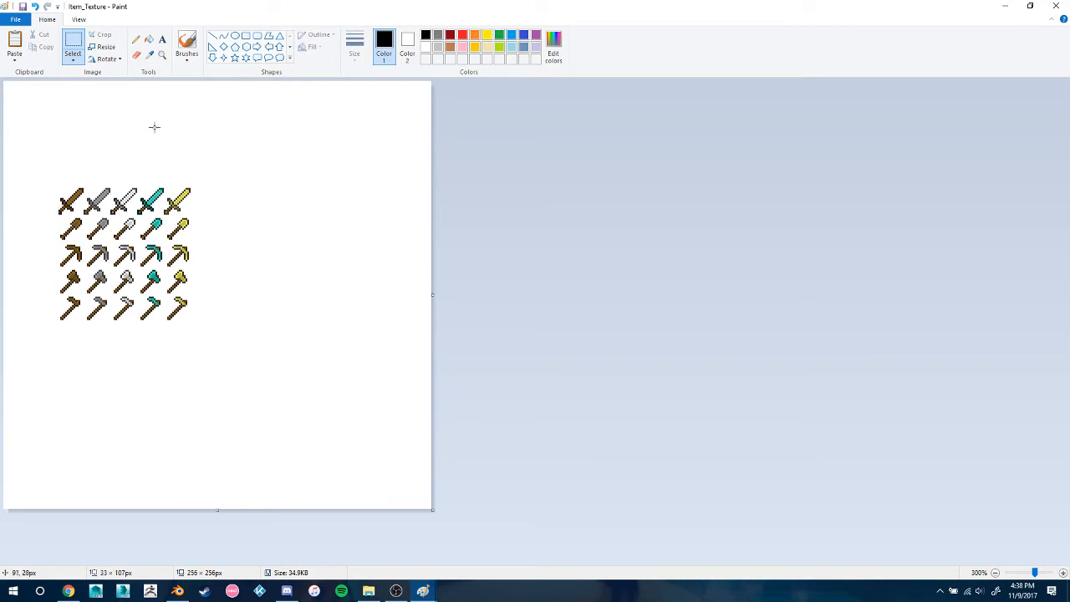
Try sampling the diamond sword's dark outline colour and marking a pixel with the Pencil on the blank canvas
click(163, 54)
click(250, 242)
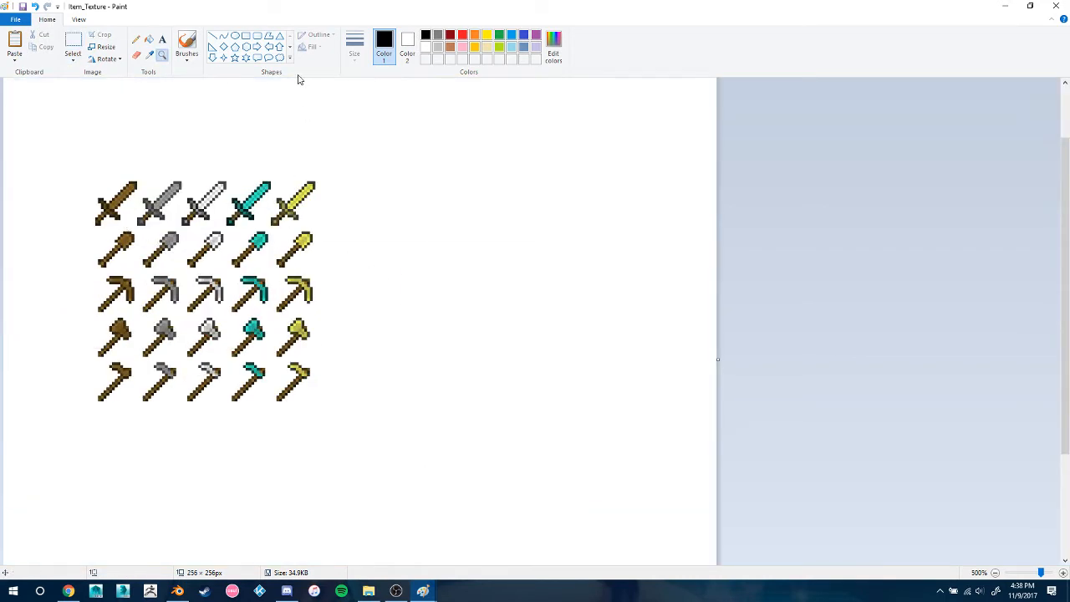
click(150, 54)
click(275, 178)
click(135, 39)
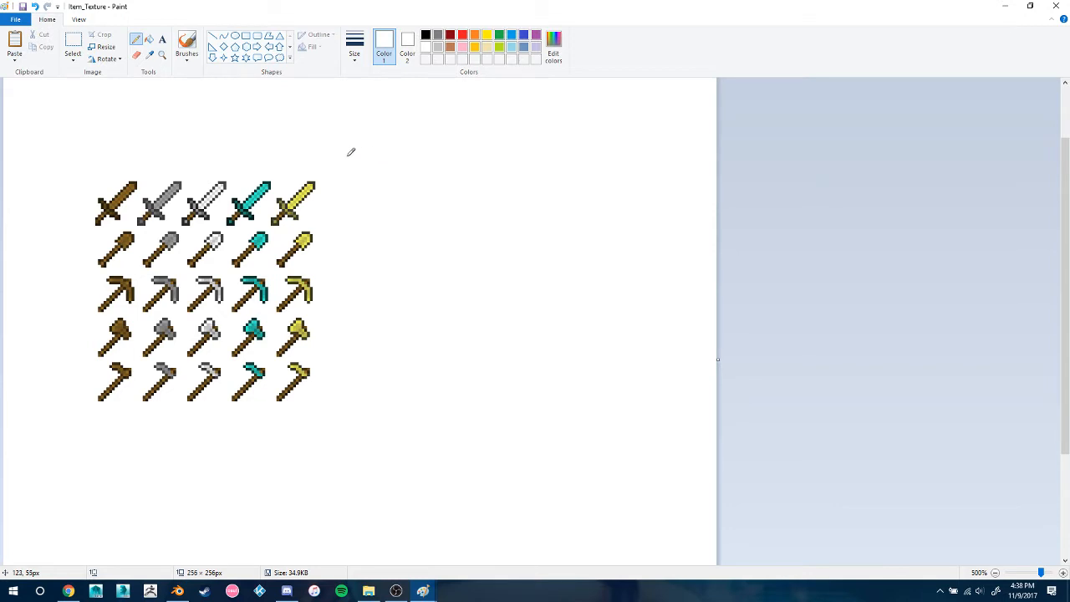
click(149, 54)
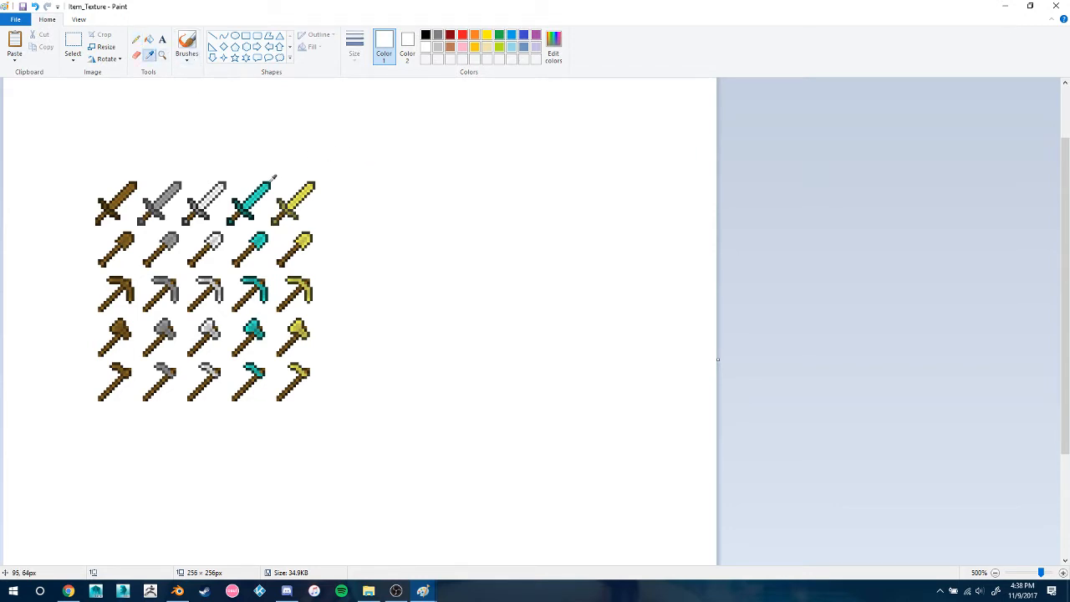
click(274, 178)
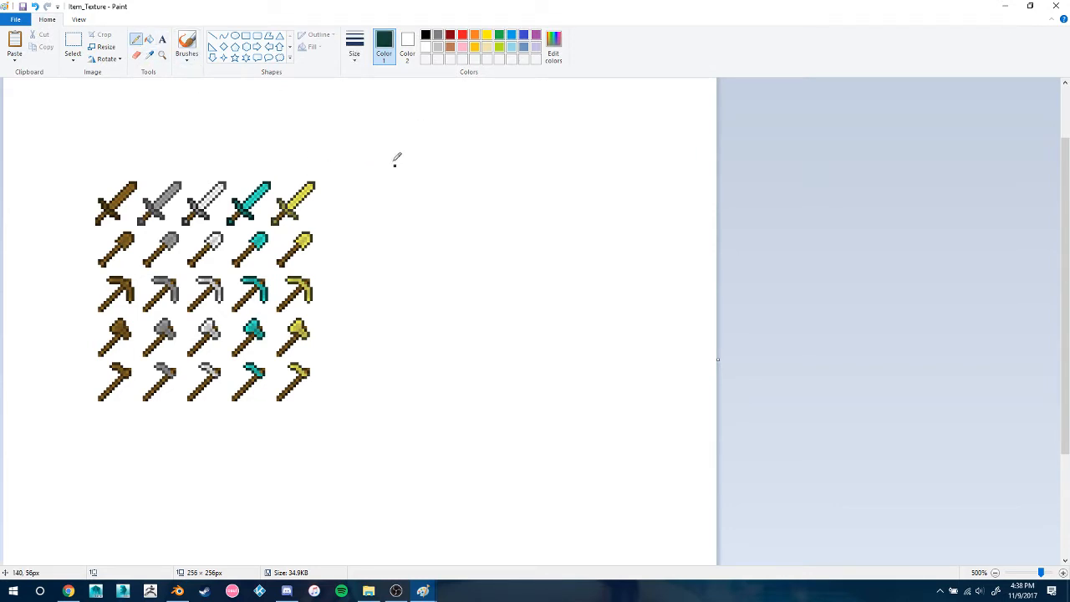
key(ctrl+z)
Erase every remaining tool and sword around the stone sword, keeping only that sword
click(136, 54)
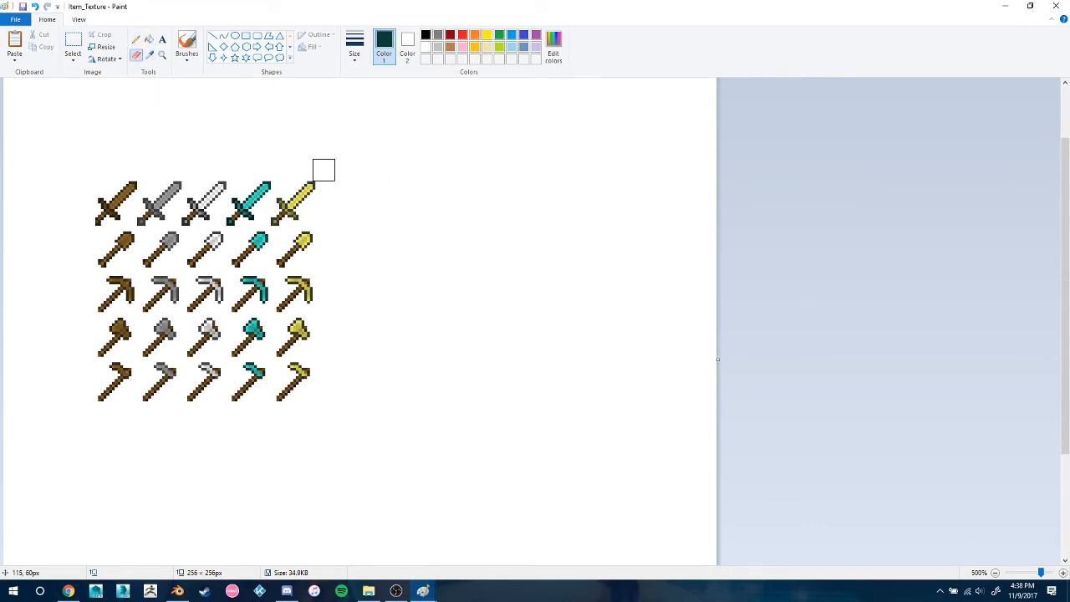
mouse_move(325, 167)
mouse_down()
mouse_move(228, 240)
mouse_move(203, 239)
mouse_move(219, 200)
mouse_move(152, 253)
mouse_move(122, 239)
mouse_move(169, 283)
mouse_move(196, 279)
mouse_move(258, 318)
mouse_move(193, 311)
mouse_move(181, 359)
mouse_move(108, 342)
mouse_move(222, 385)
mouse_move(154, 387)
mouse_move(93, 364)
mouse_up()
mouse_move(99, 246)
mouse_down()
mouse_move(95, 229)
mouse_move(129, 163)
mouse_move(205, 222)
mouse_move(203, 244)
mouse_up()
Select the area around the stone sword, scale the selection to 5 percent, and clear it from the canvas
click(73, 37)
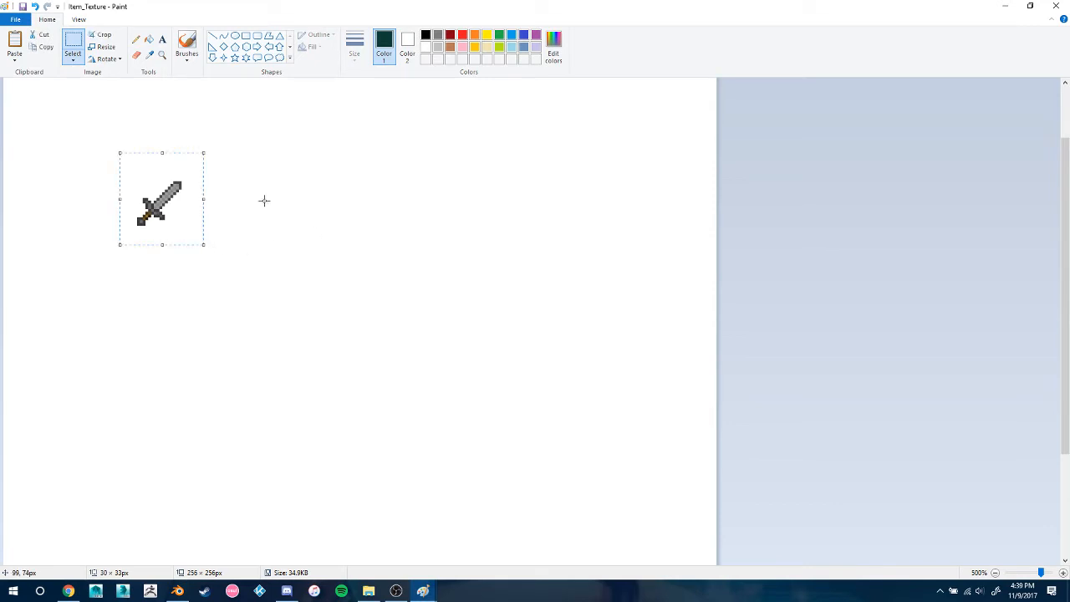
click(101, 47)
double_click(152, 107)
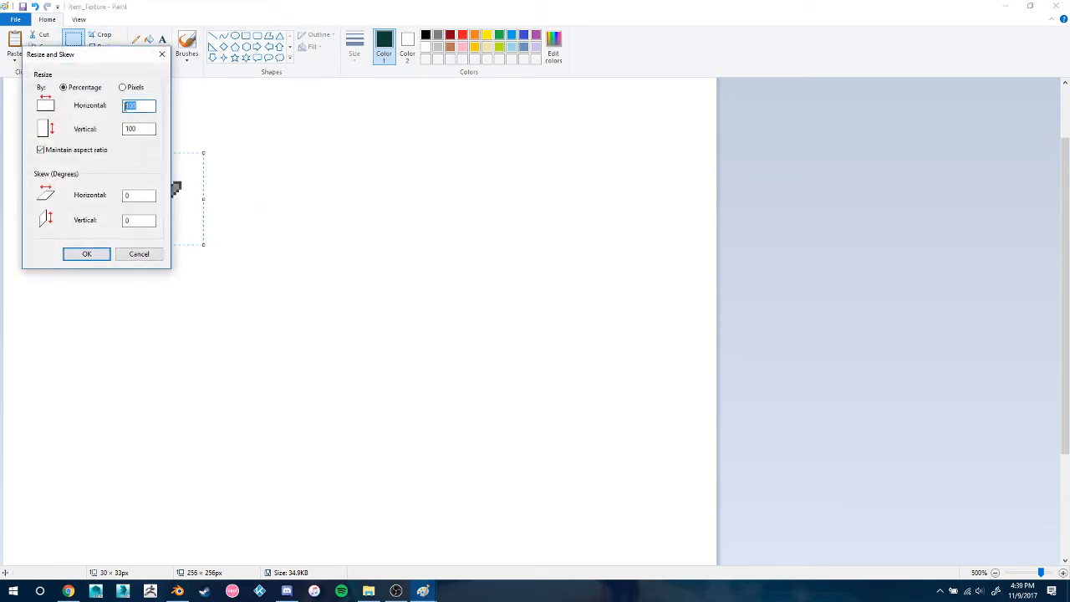
text(5)
key(Return)
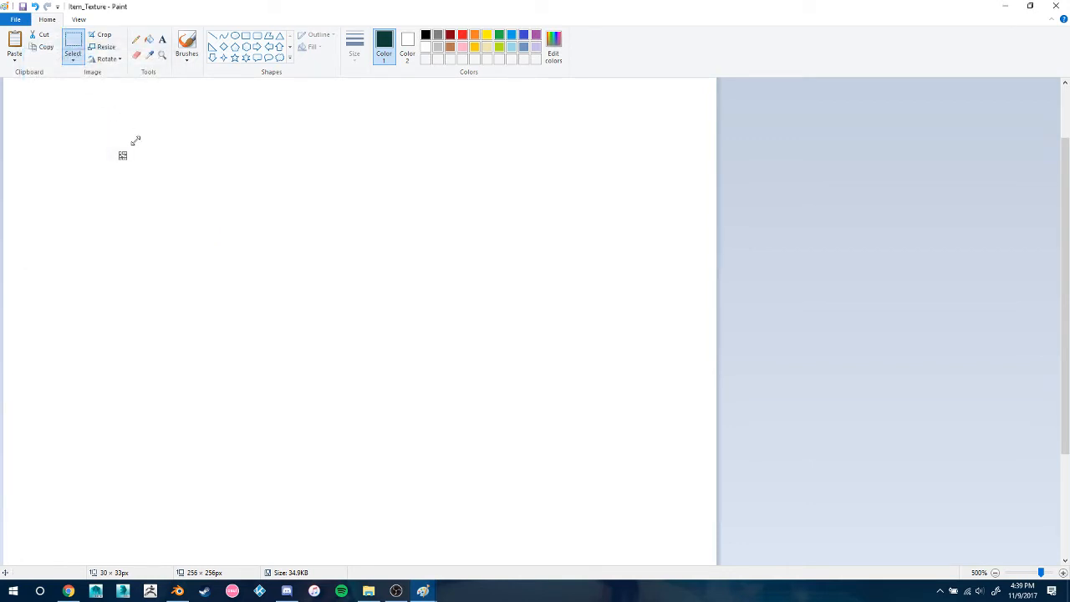
key(Delete)
click(191, 150)
Resize the blank canvas to 5 percent with the aspect ratio kept, and paste the stone sword onto it
click(104, 47)
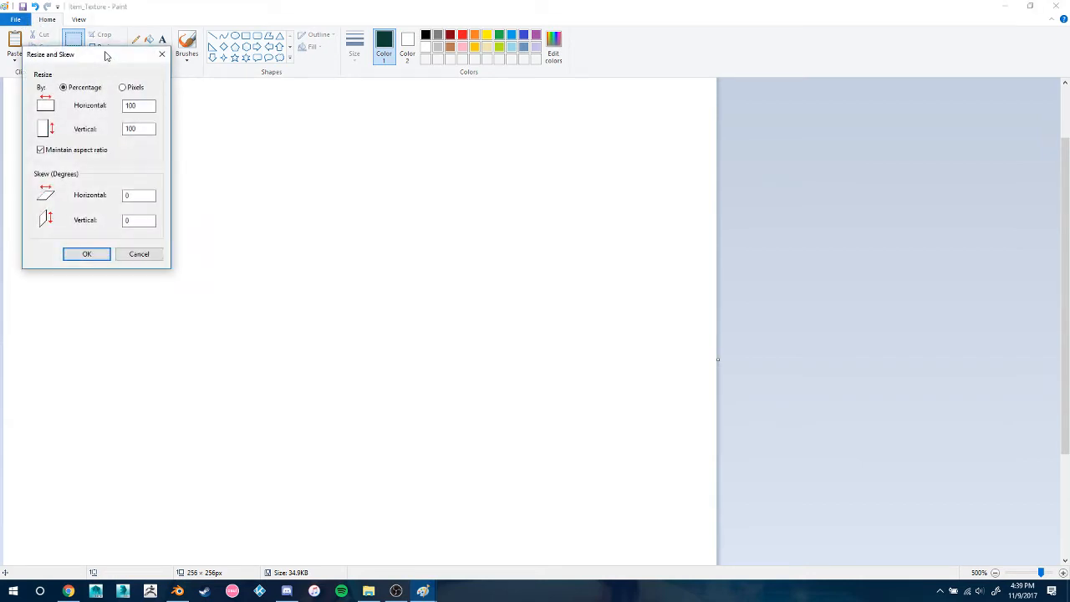
double_click(147, 106)
text(5)
key(Return)
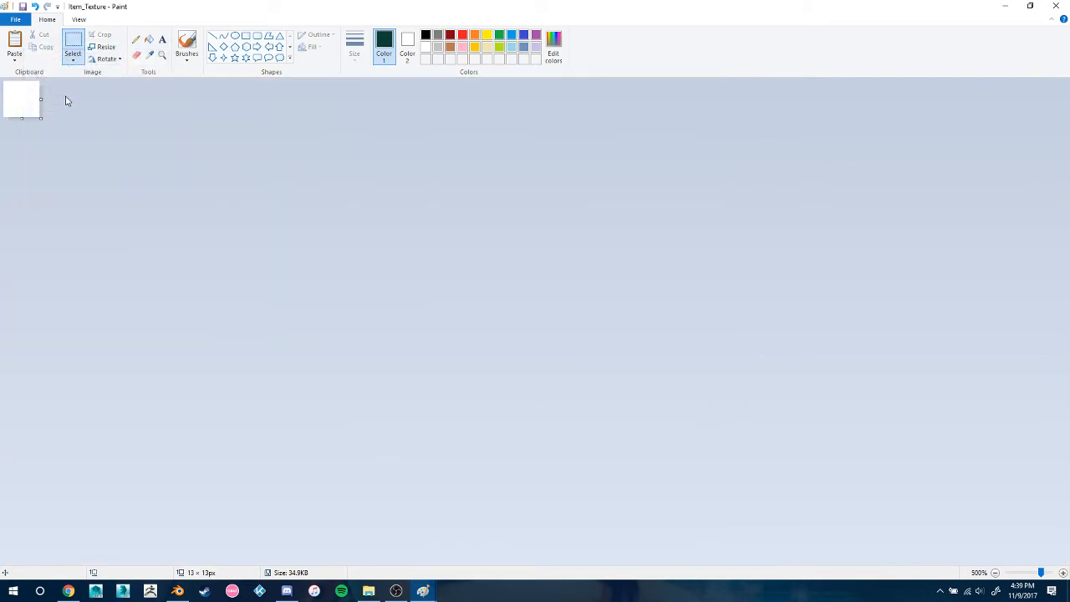
key(ctrl+v)
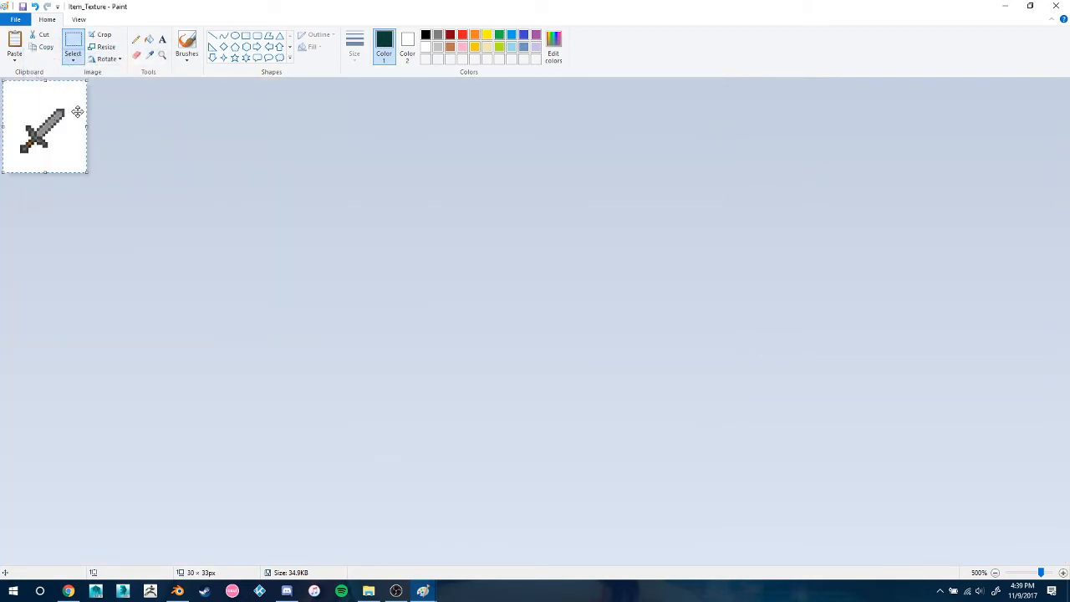
Close the Item_Texture image without saving the changes and return to Blender
click(17, 19)
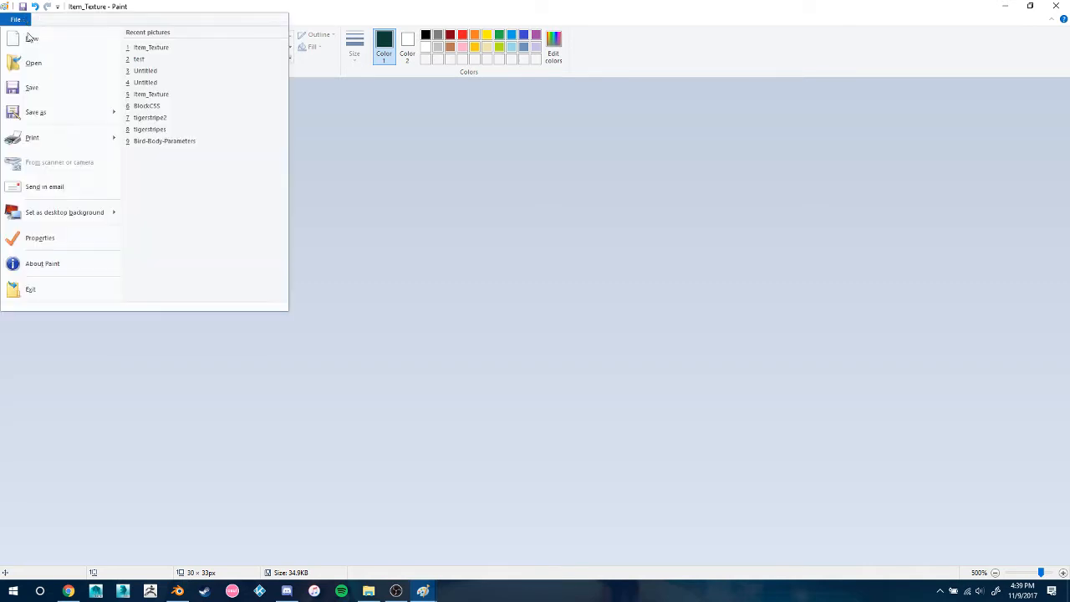
click(501, 235)
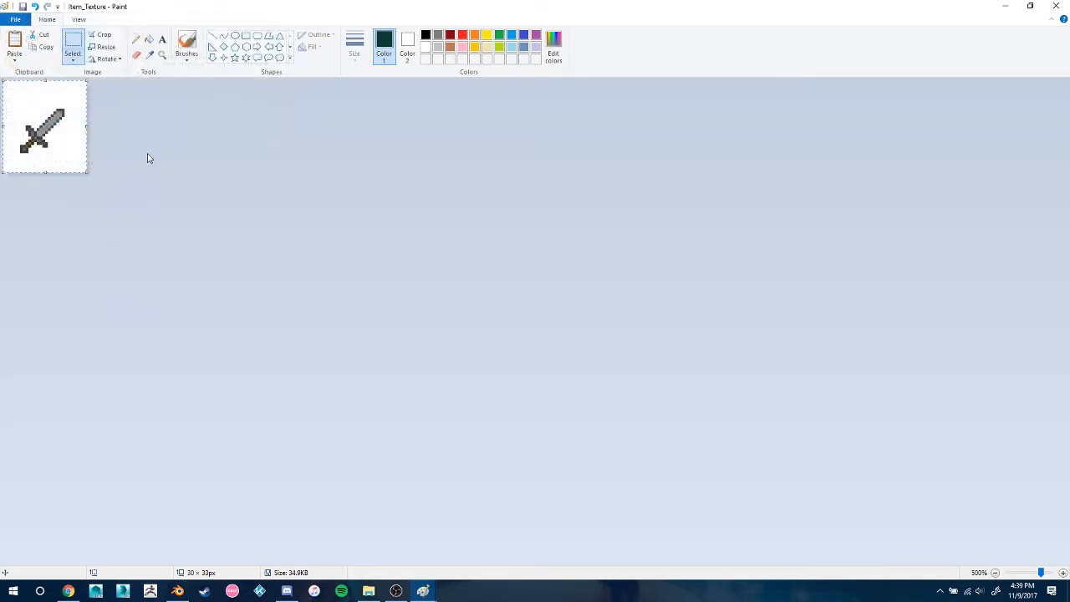
click(1056, 6)
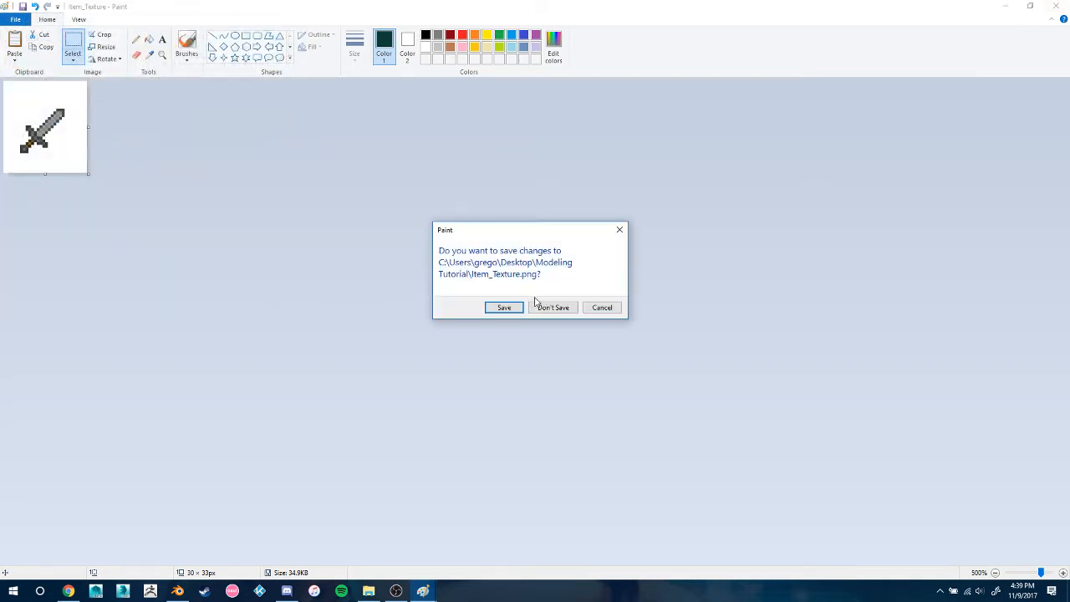
click(535, 301)
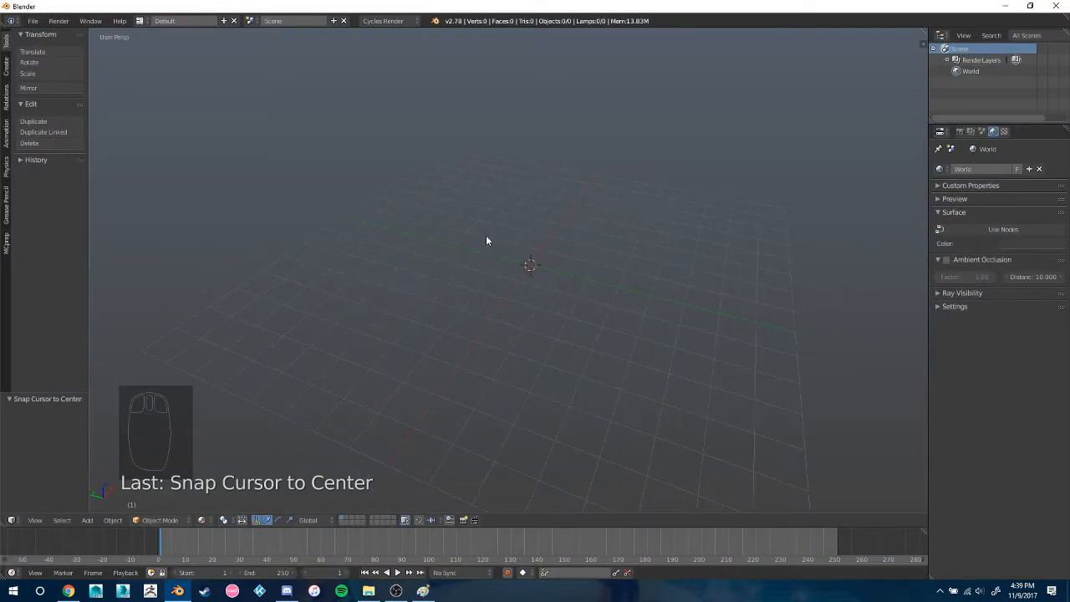
Open the user preferences and examine the Import Images as Planes add-on and the Mipmaps option in the system settings
click(34, 21)
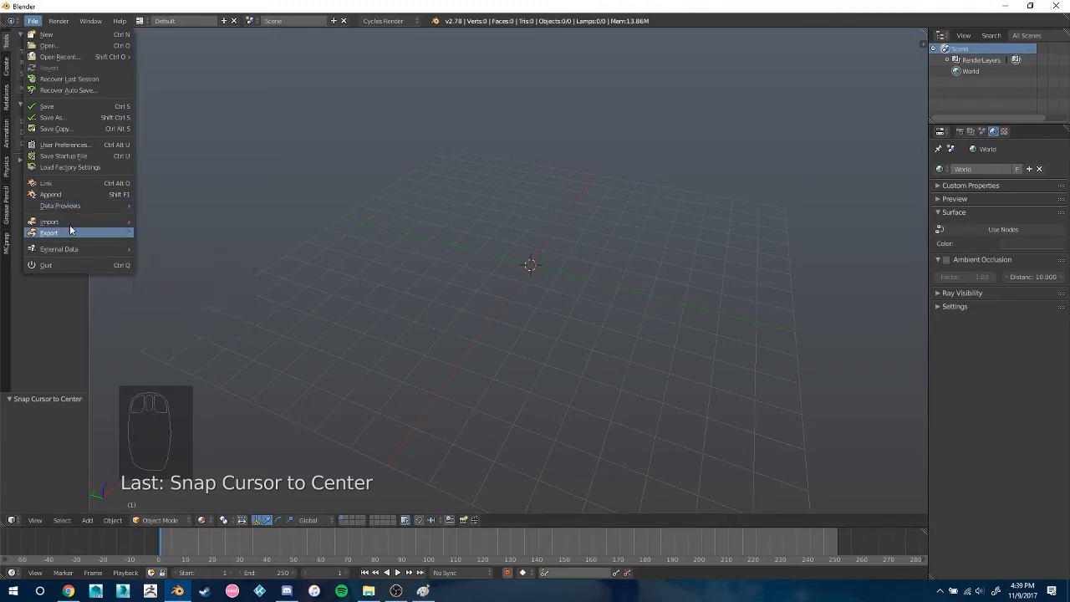
mouse_move(70, 224)
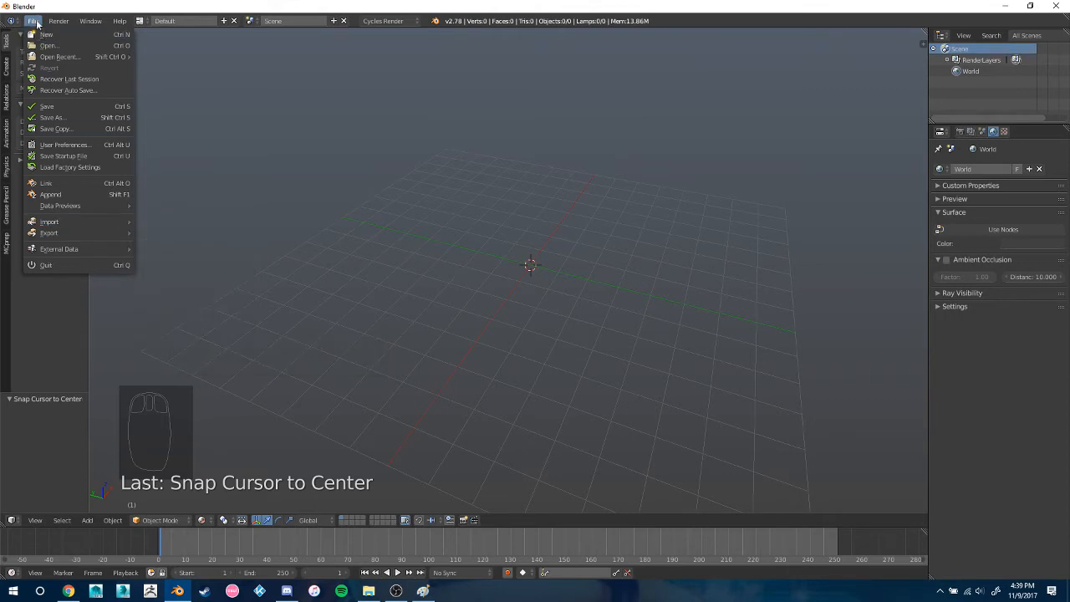
click(71, 145)
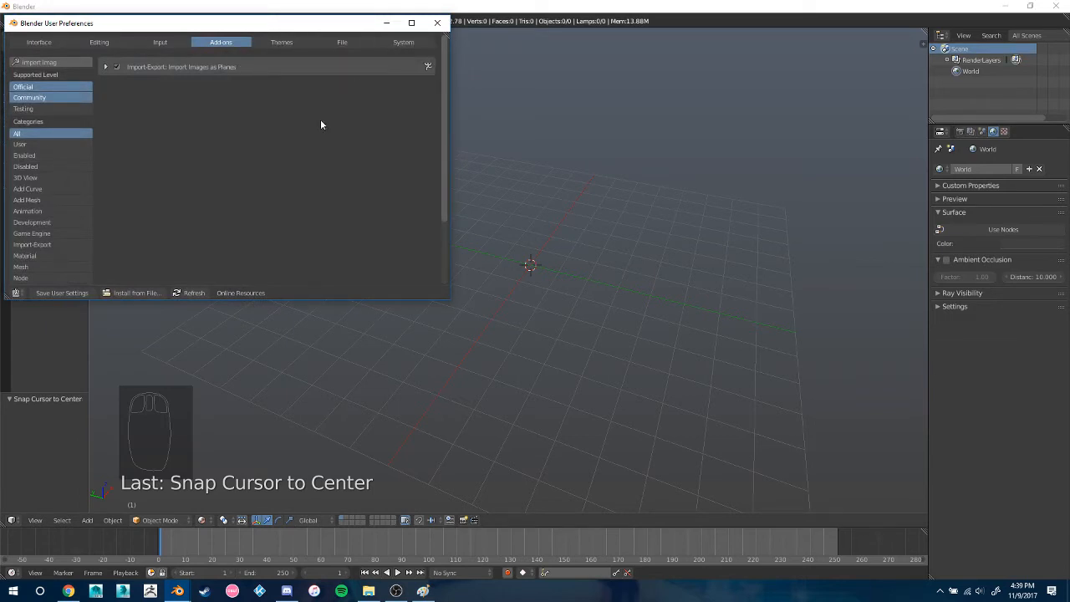
click(402, 43)
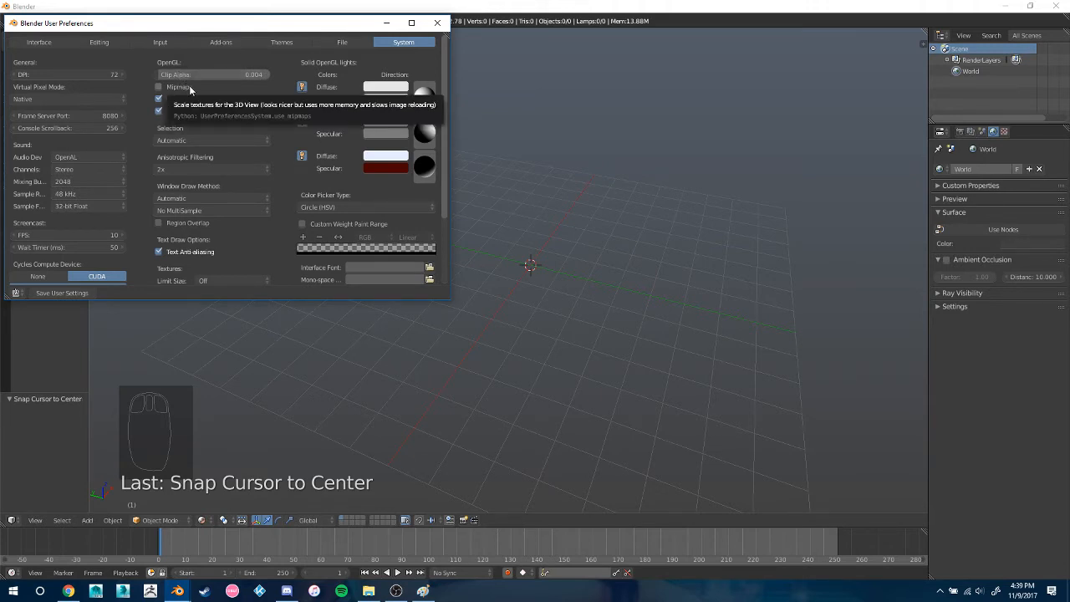
Clear the add-on search filter and return to the system preferences
click(208, 41)
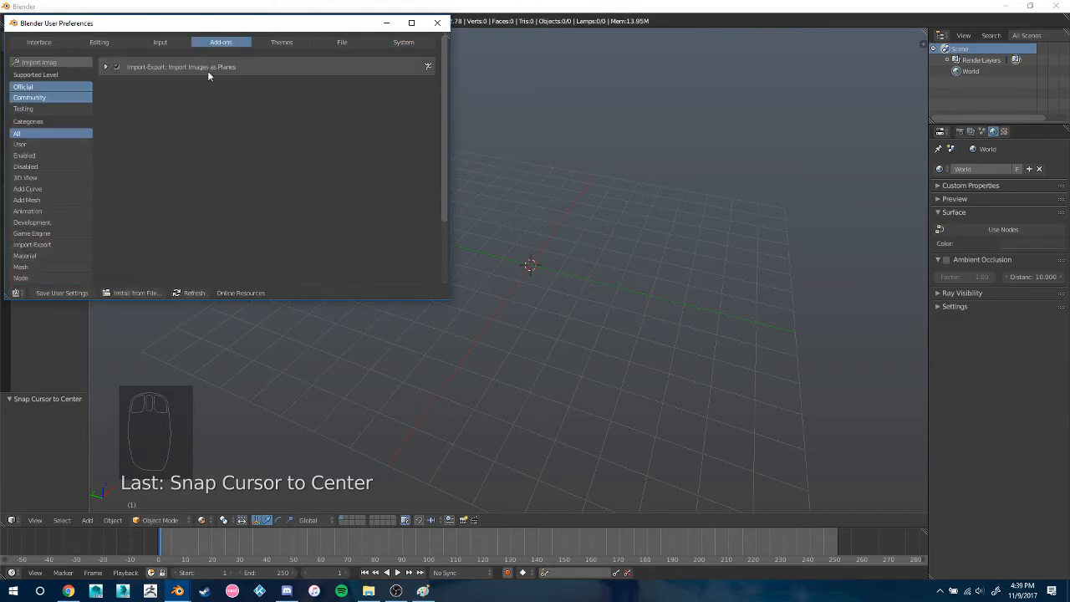
click(60, 62)
key(BackSpace)
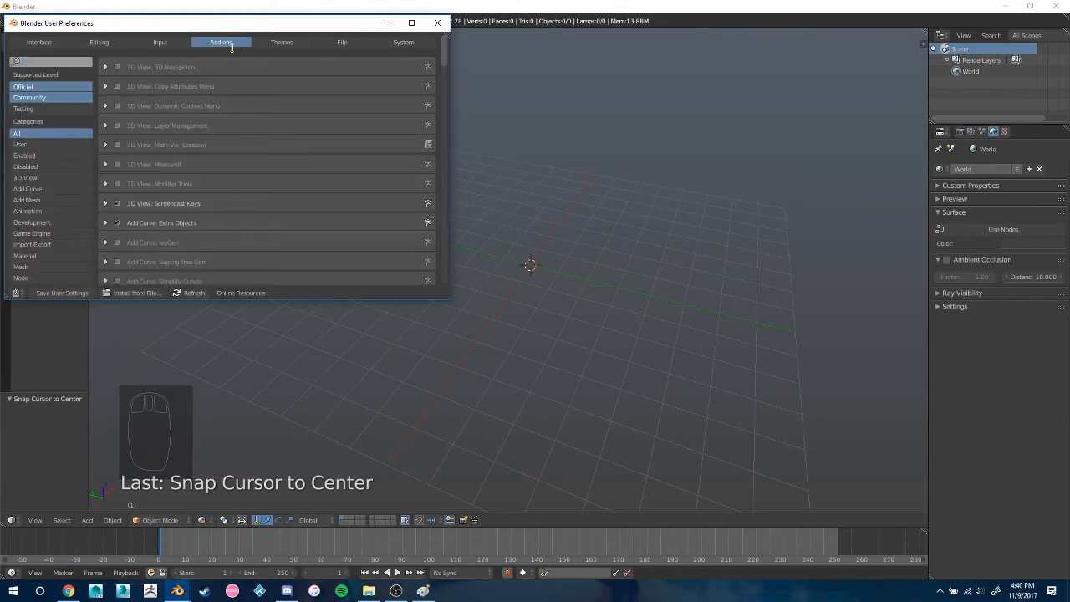
click(397, 42)
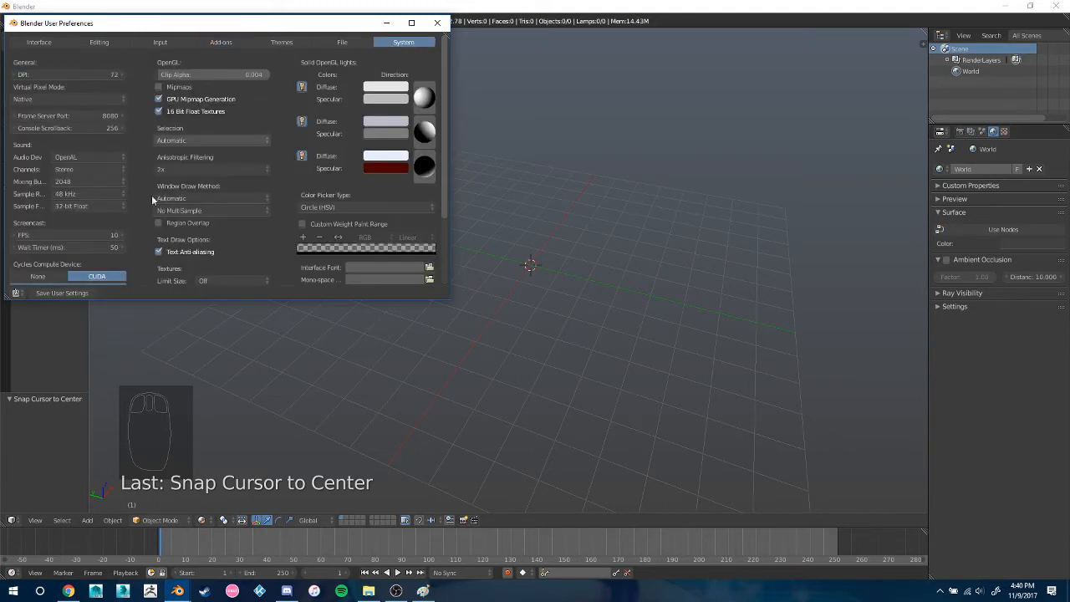
Search the add-ons for "Import Image"
click(219, 43)
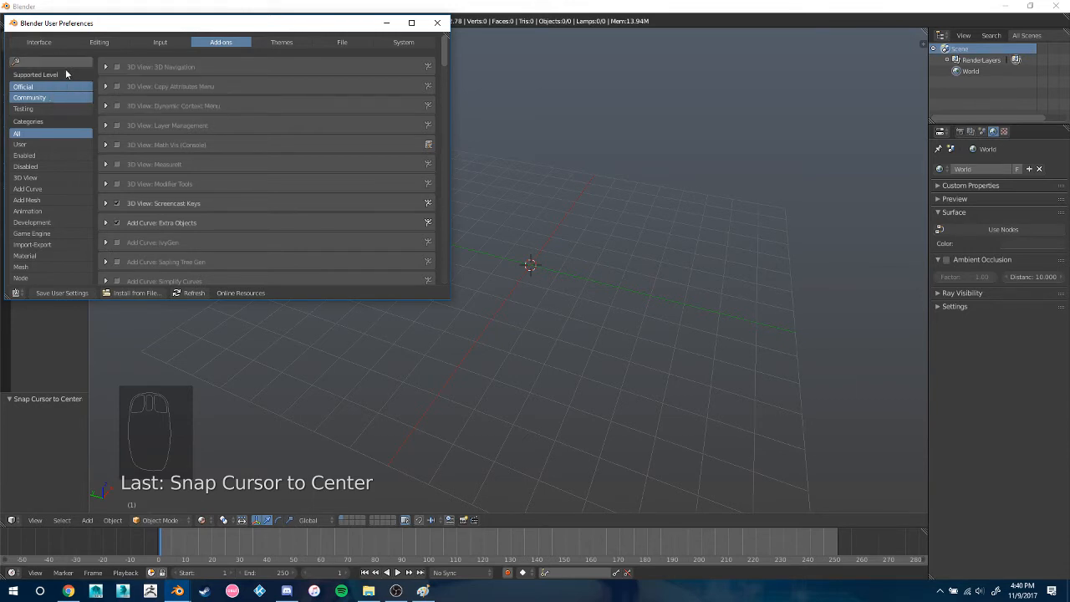
click(43, 63)
text(Import Image)
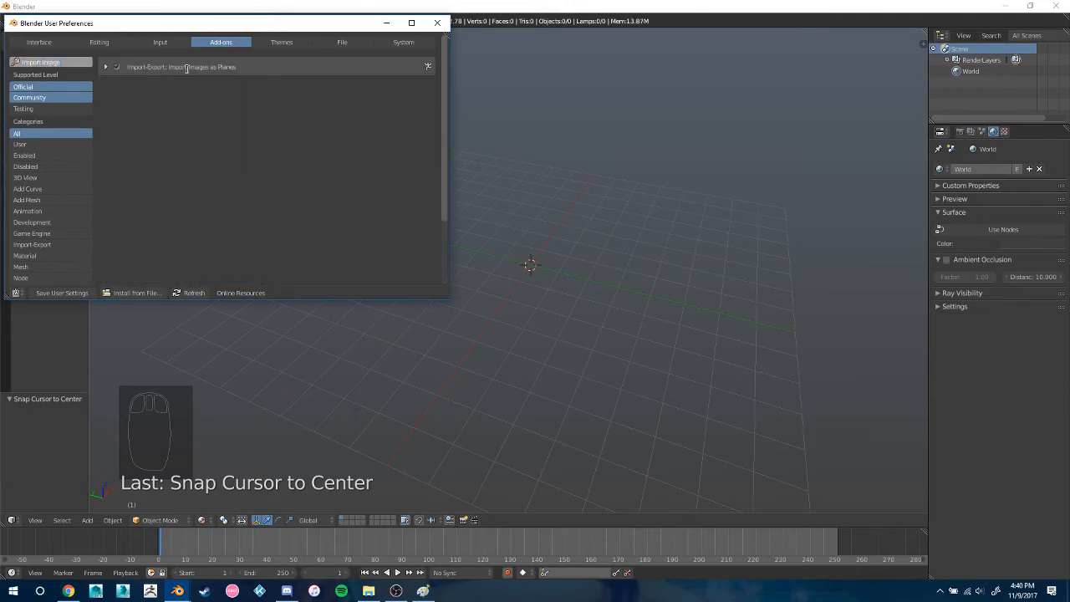
key(Return)
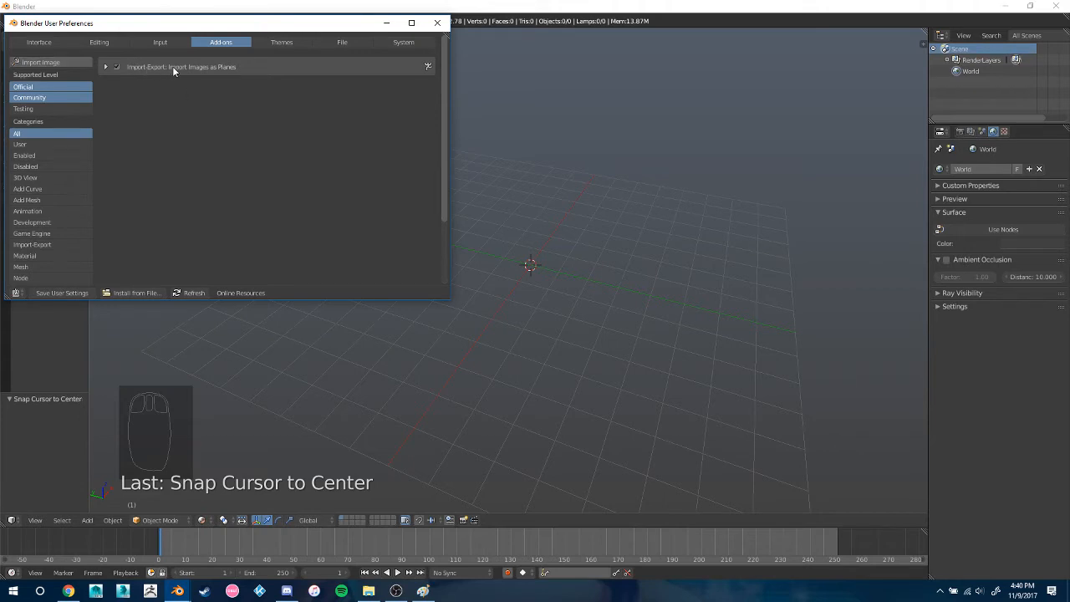
Save the user settings with the Import Images as Planes add-on enabled, and close the preferences
click(116, 67)
click(60, 293)
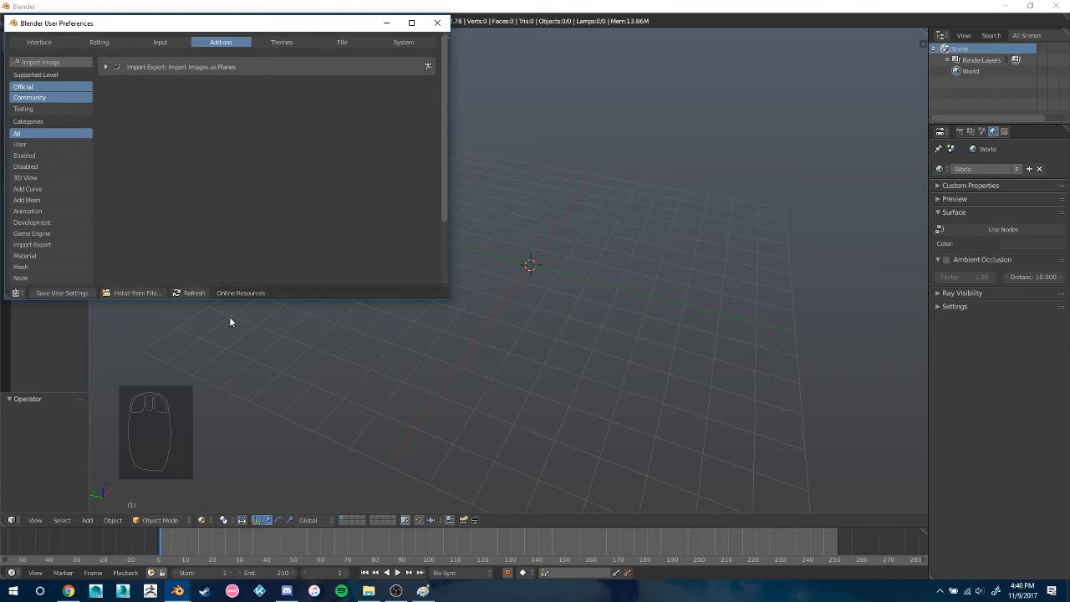
click(436, 23)
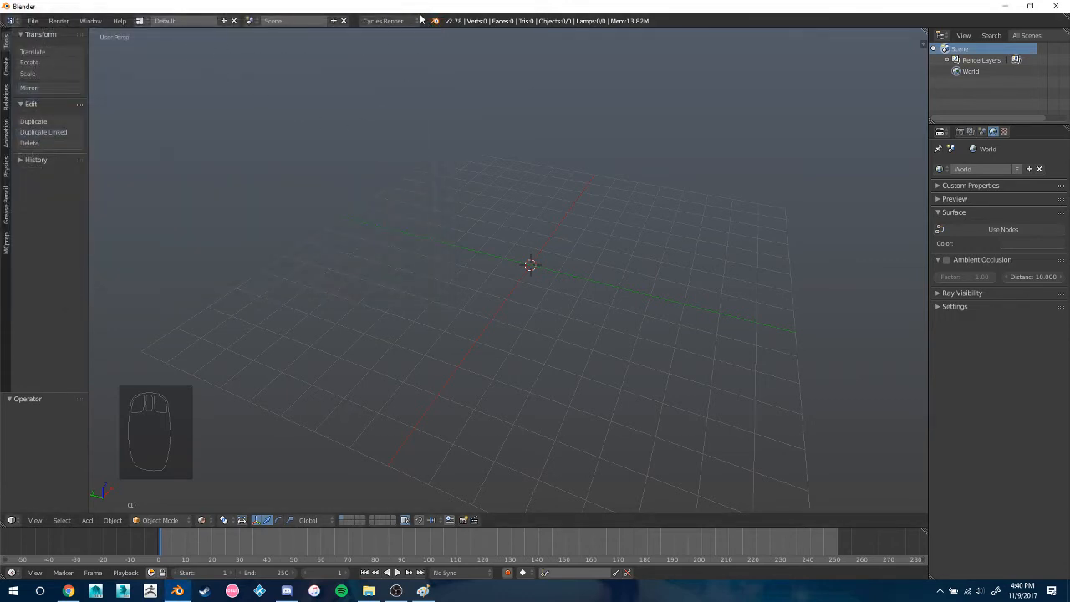
Import test.png as an image plane with Use Alpha enabled
click(32, 21)
mouse_move(98, 251)
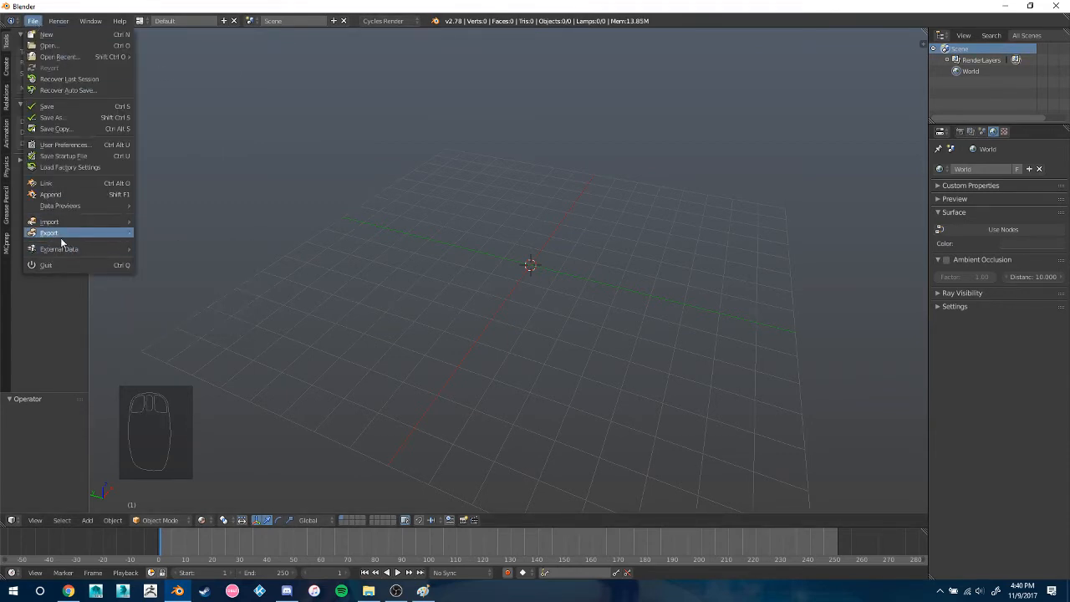
mouse_move(77, 226)
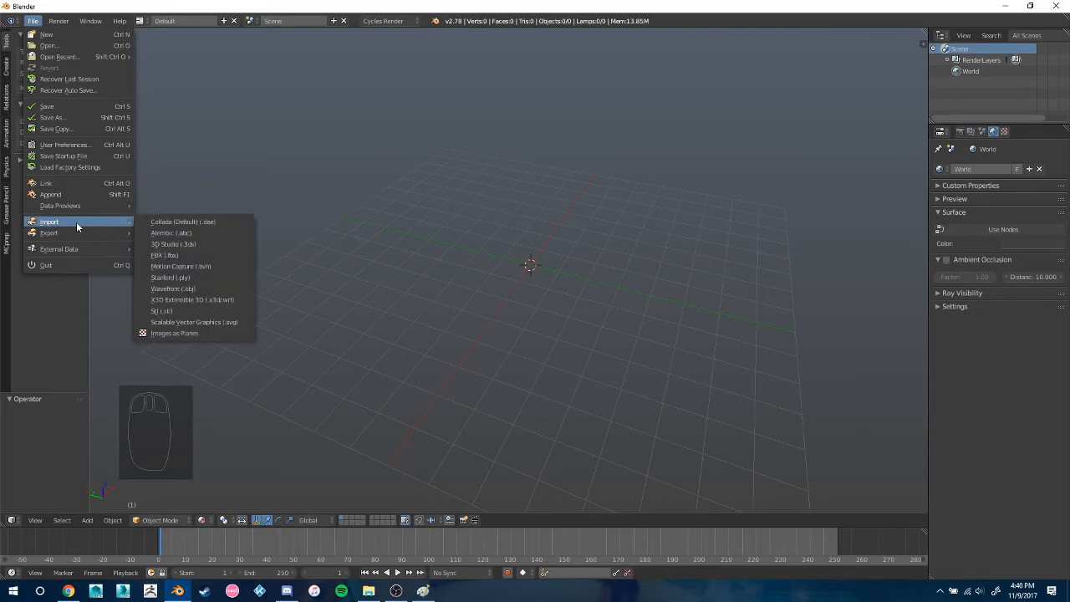
click(175, 333)
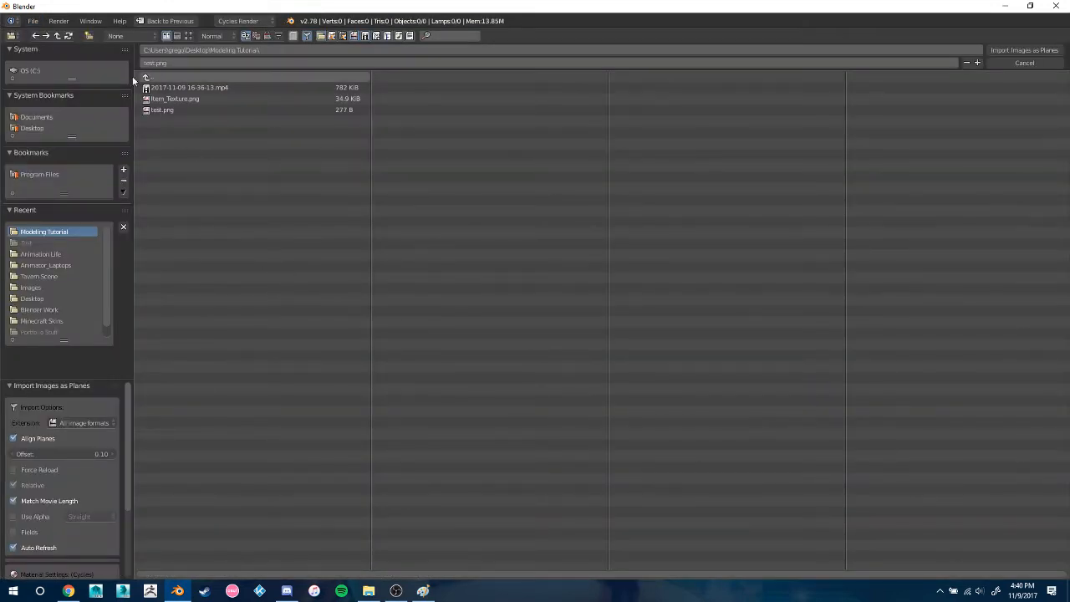
click(180, 111)
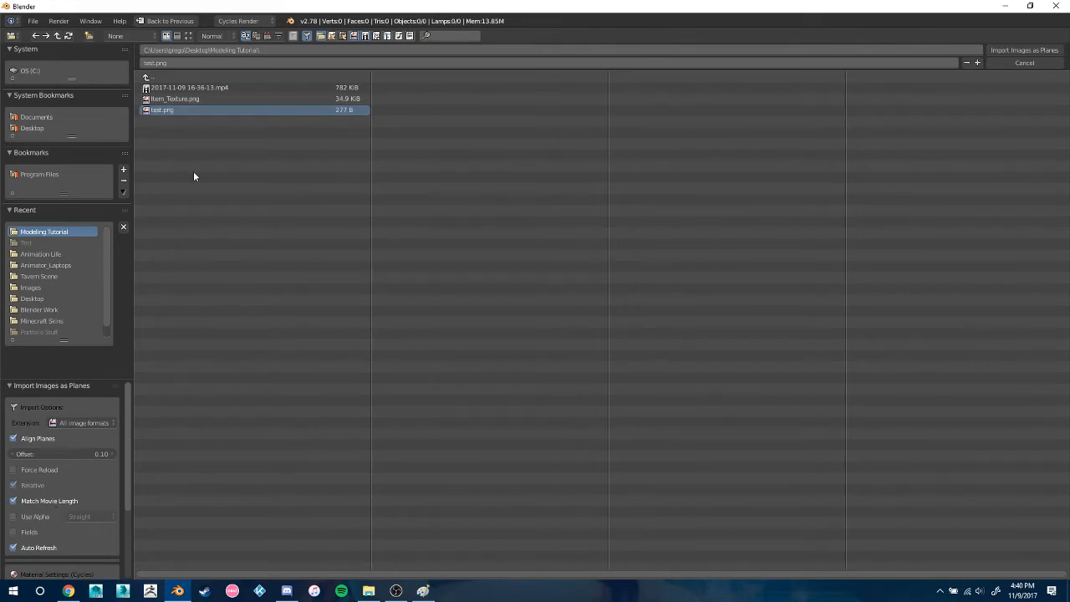
click(26, 517)
click(96, 518)
click(95, 492)
click(1043, 50)
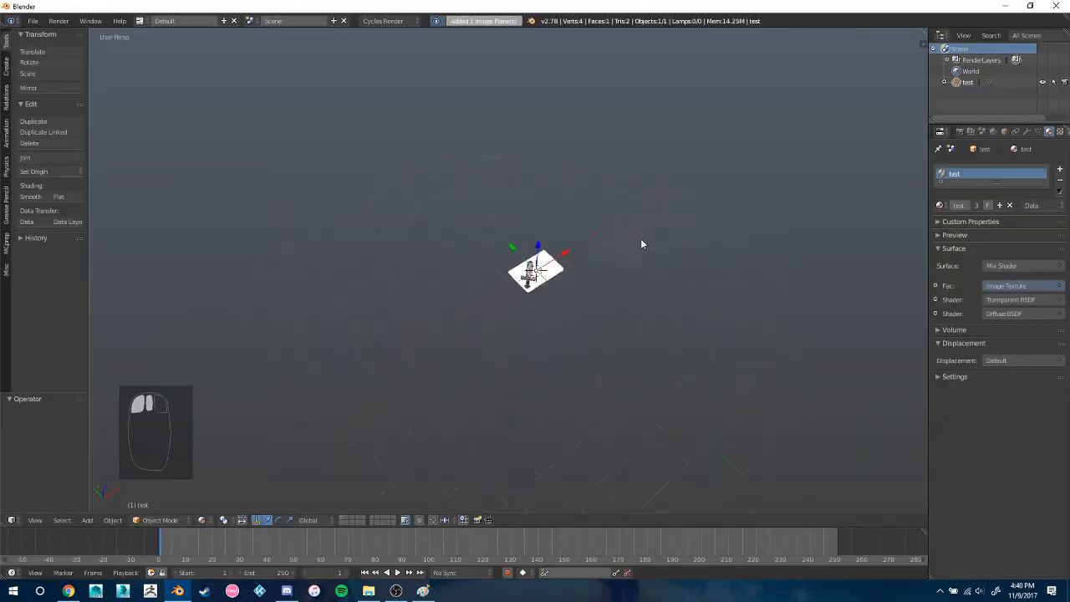
Compare the imported sword plane in Solid and Material viewport shading, ending on Material
key(KP_7)
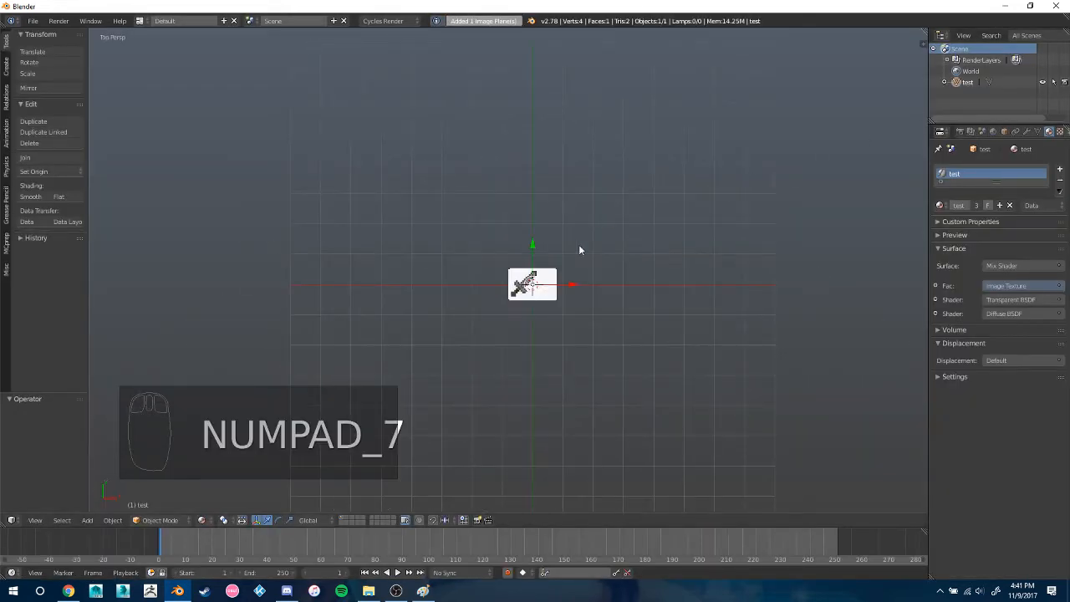
scroll(560, 298, up, 3)
scroll(560, 298, up, 4)
shift+middle_drag(675, 351, 550, 326)
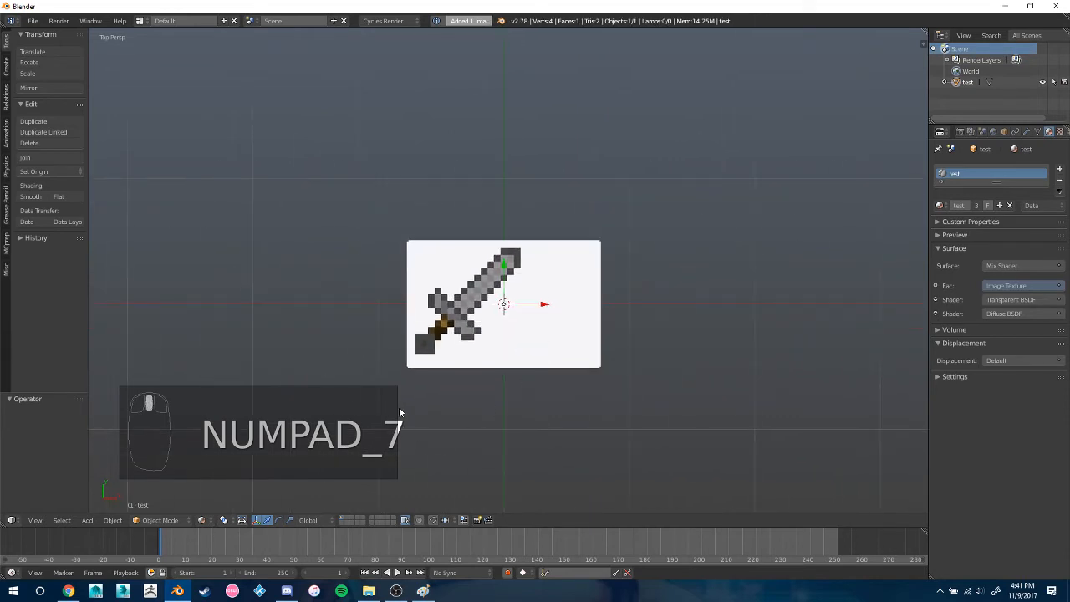
click(205, 519)
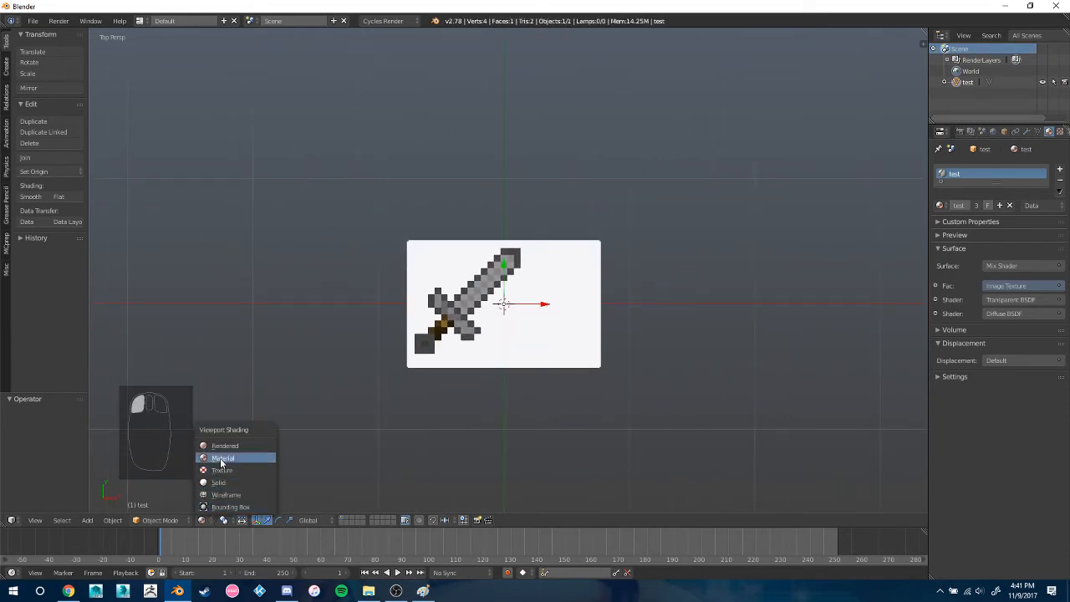
click(217, 483)
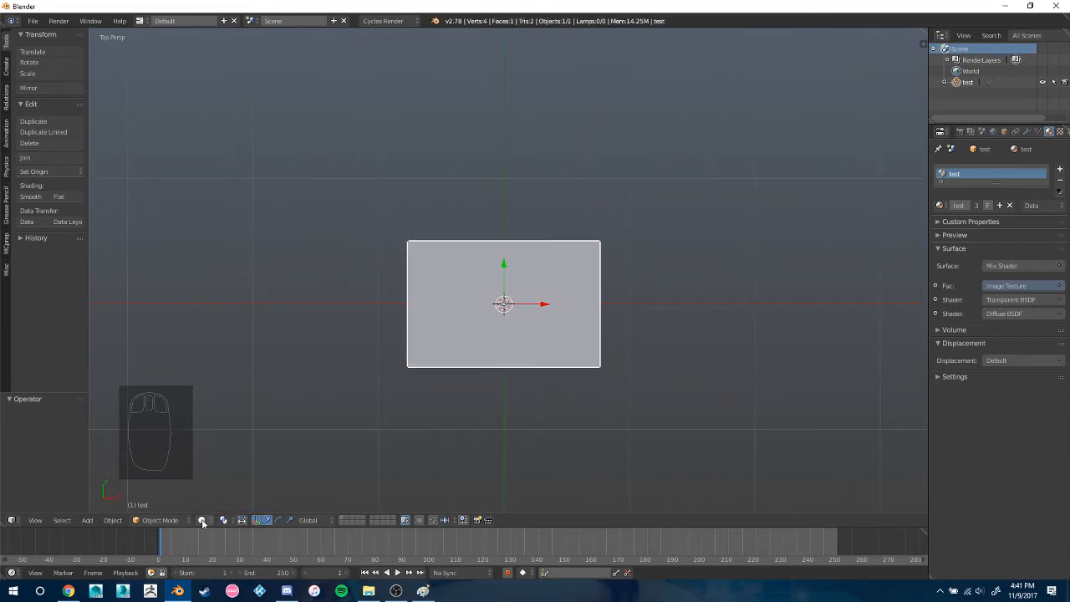
click(205, 520)
click(219, 458)
mouse_move(530, 373)
middle_down()
mouse_move(544, 280)
mouse_move(540, 348)
mouse_move(512, 347)
middle_up()
scroll(511, 347, up, 3)
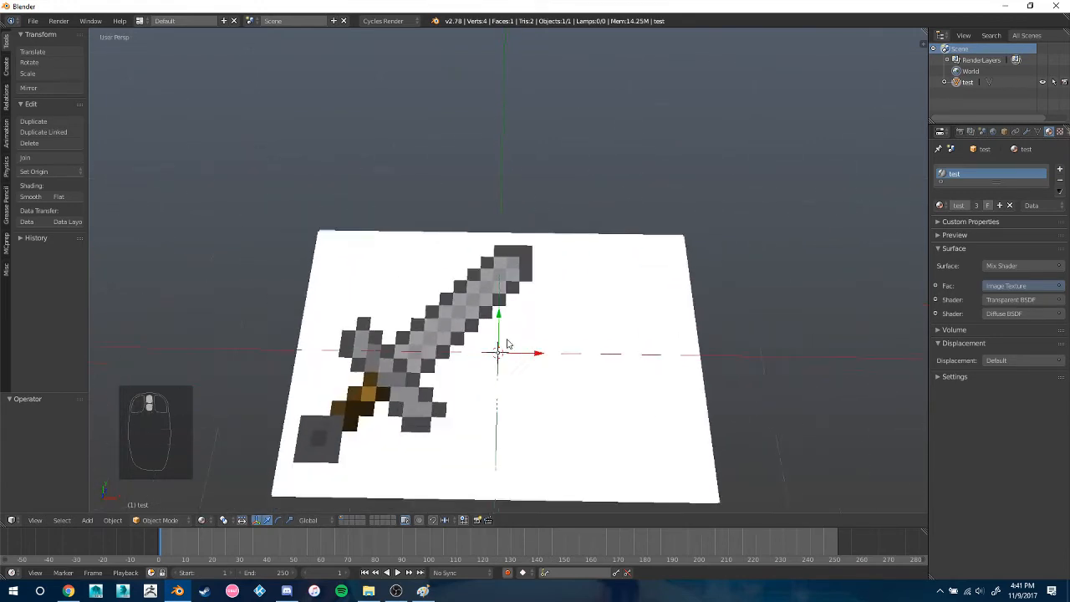
scroll(510, 348, down, 2)
mouse_move(576, 308)
middle_down()
mouse_move(616, 268)
mouse_move(537, 304)
mouse_move(559, 301)
middle_up()
Set the viewport to the top orthographic view and enter Edit Mode on the sword plane
key(KP_7)
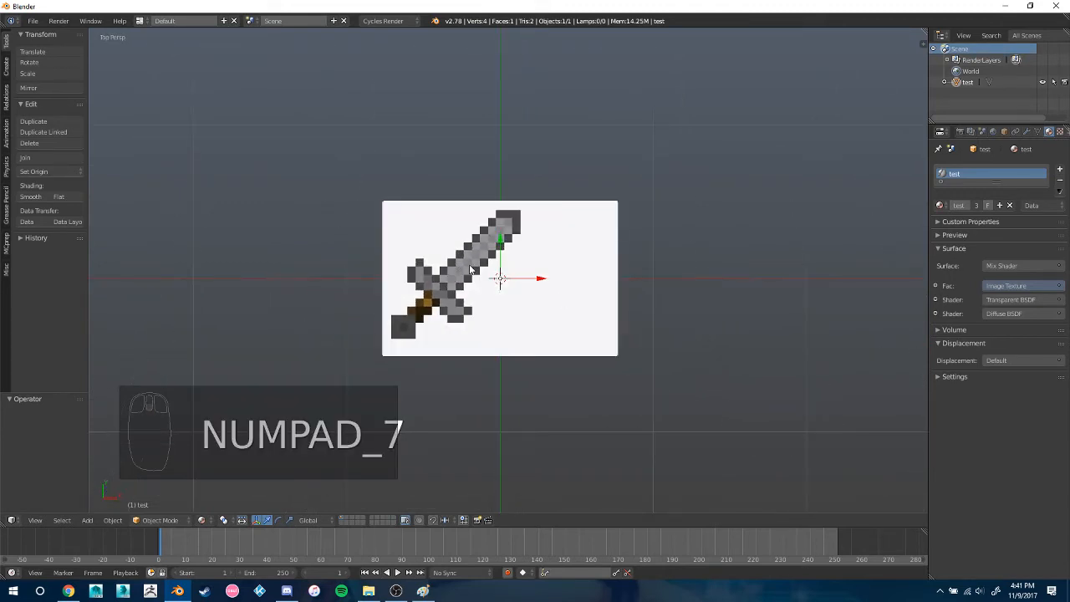
scroll(516, 276, up, 2)
mouse_move(498, 281)
shift+middle_down()
mouse_move(486, 284)
mouse_move(551, 279)
mouse_move(510, 268)
shift+middle_up()
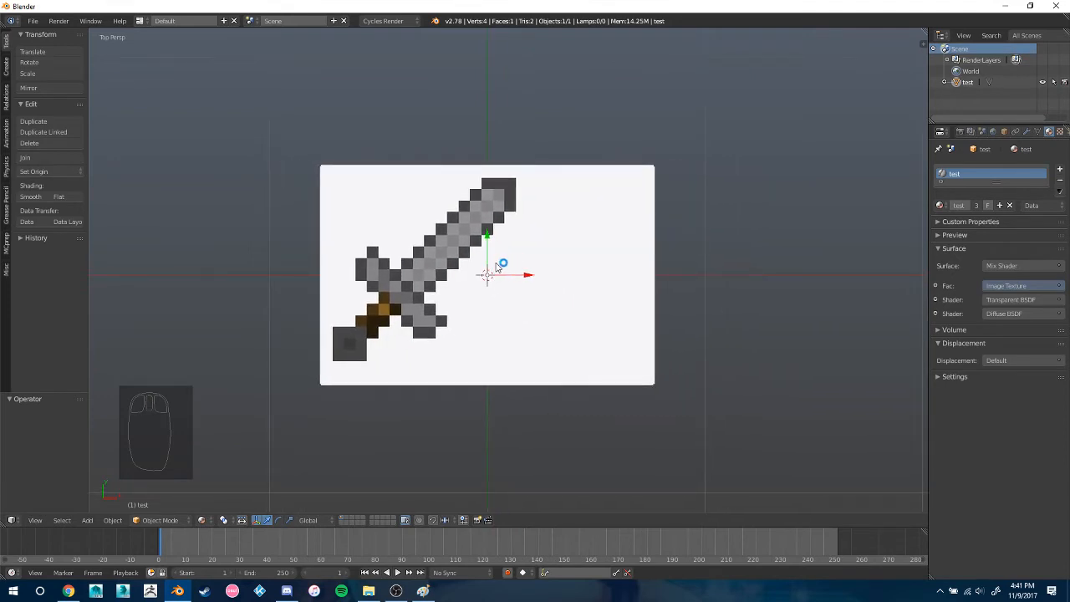
key(KP_5)
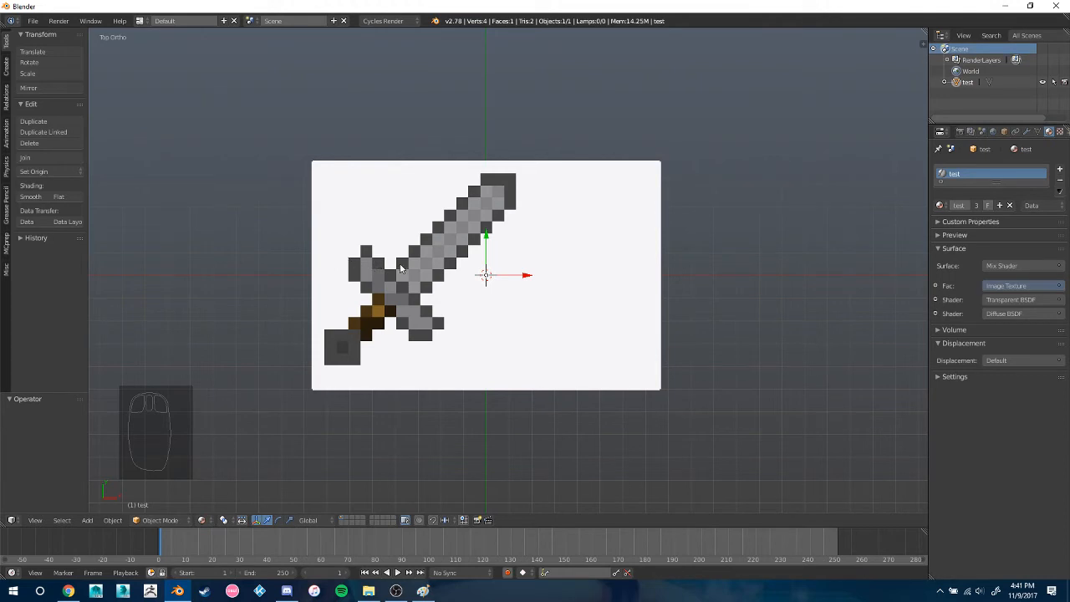
mouse_move(464, 290)
shift+middle_down()
mouse_move(485, 287)
mouse_move(461, 286)
shift+middle_up()
key(Tab)
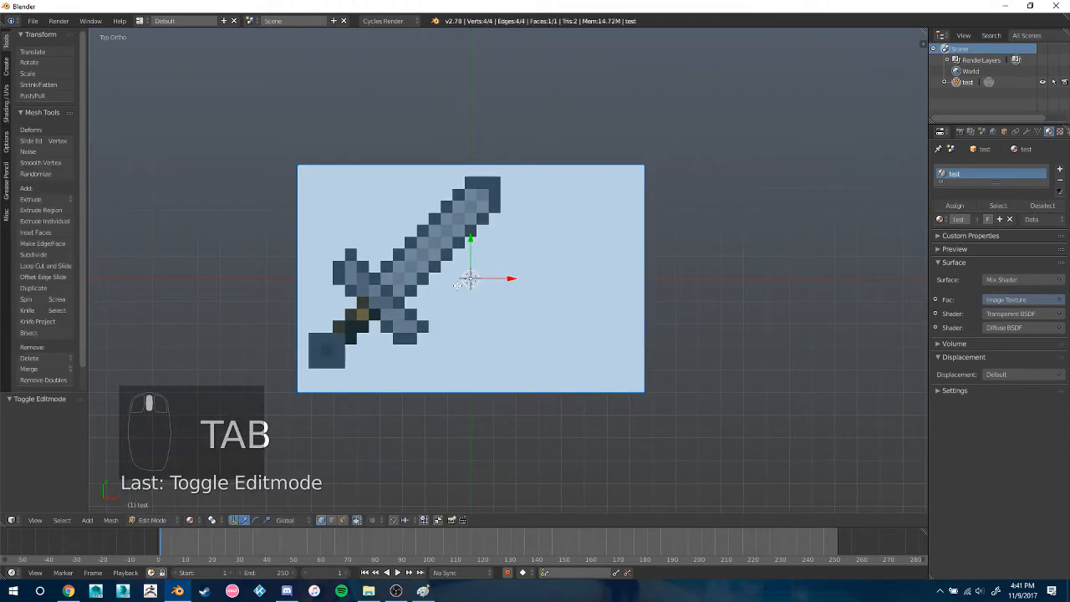
Add 18 horizontal loop cuts to the plane, left centred so they follow the sword's pixel rows
key(ctrl+r)
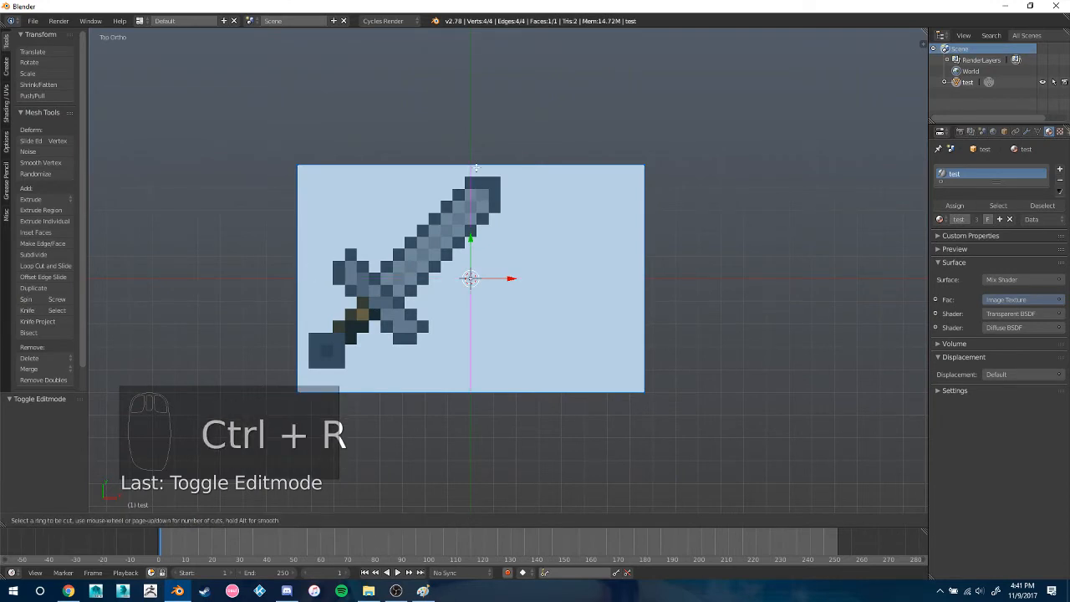
scroll(294, 276, up, 9)
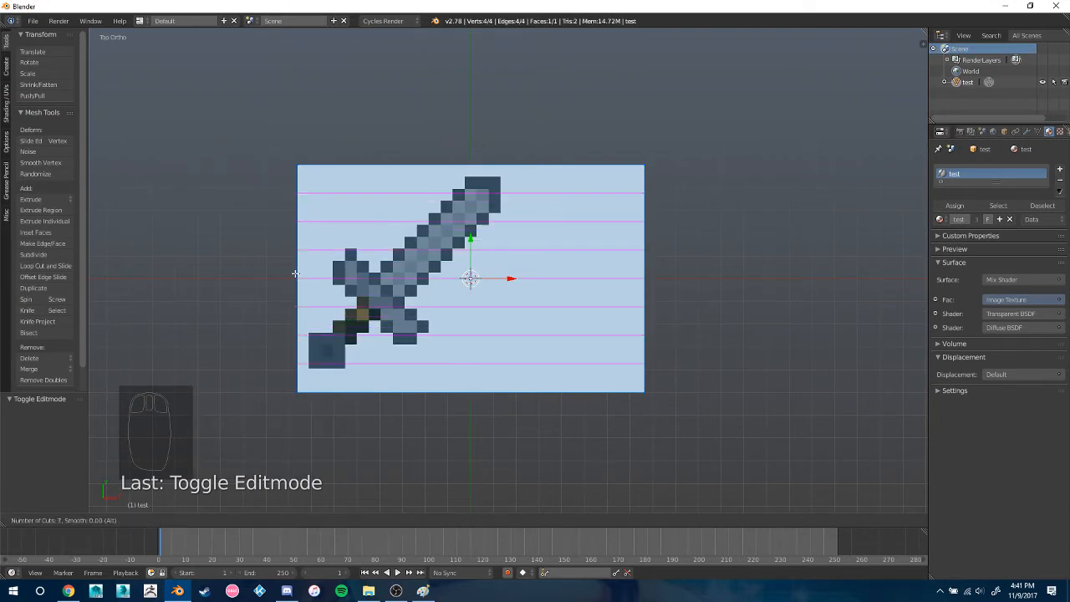
scroll(294, 272, up, 8)
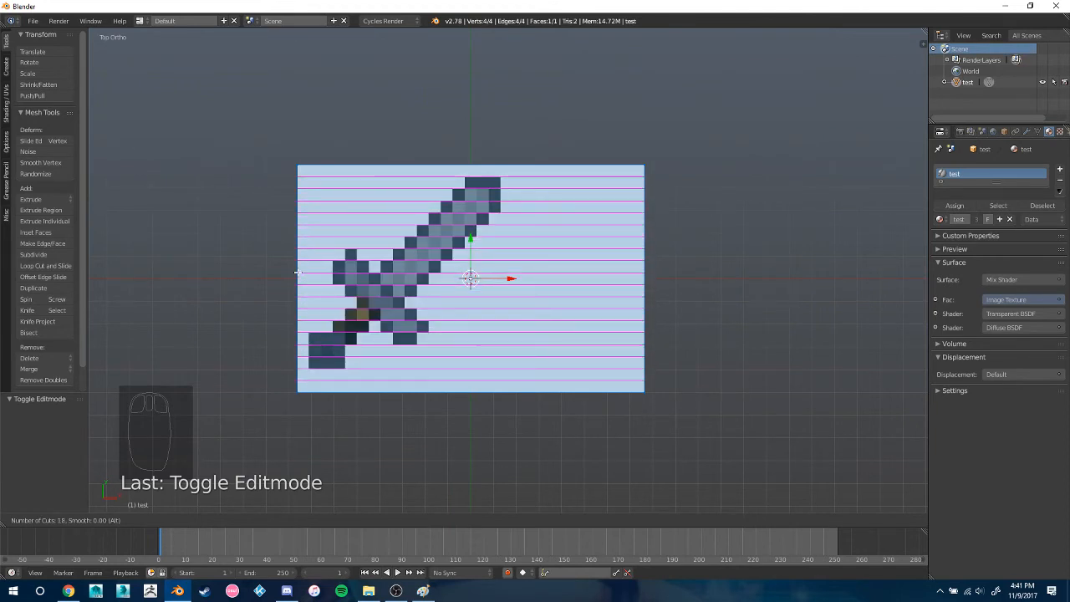
click(297, 272)
right_click(298, 271)
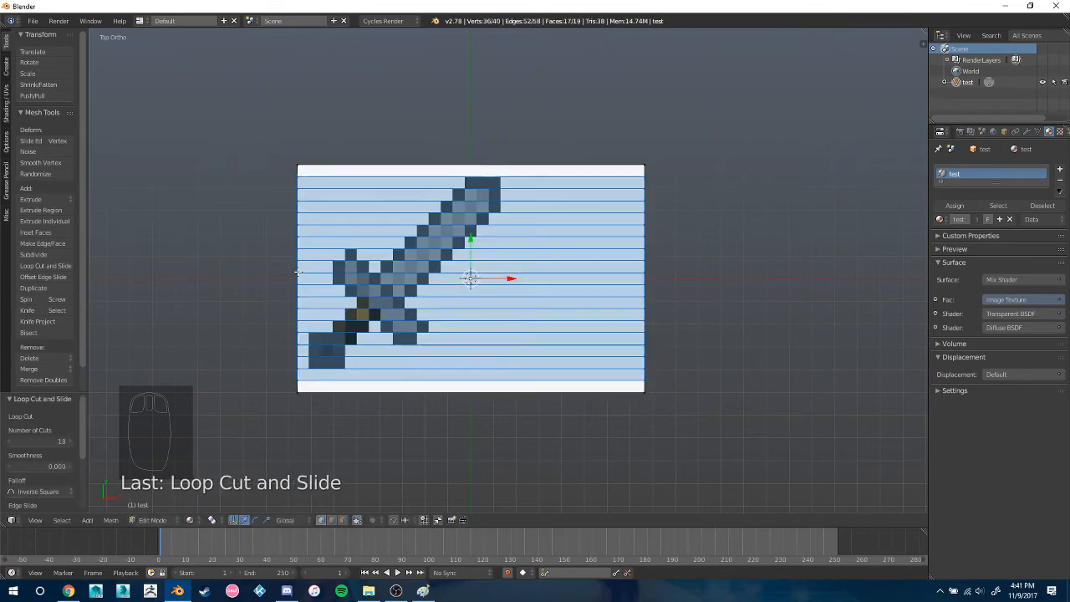
Add 28 vertical loop cuts across the plane, left centred so they follow the sword's pixel columns
key(ctrl+r)
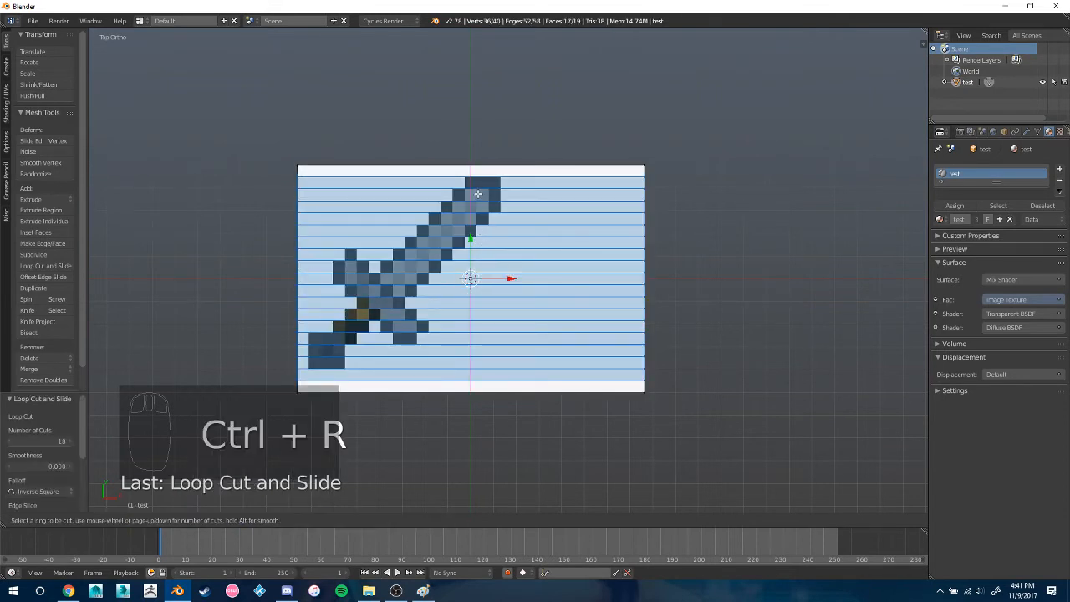
scroll(478, 194, up, 15)
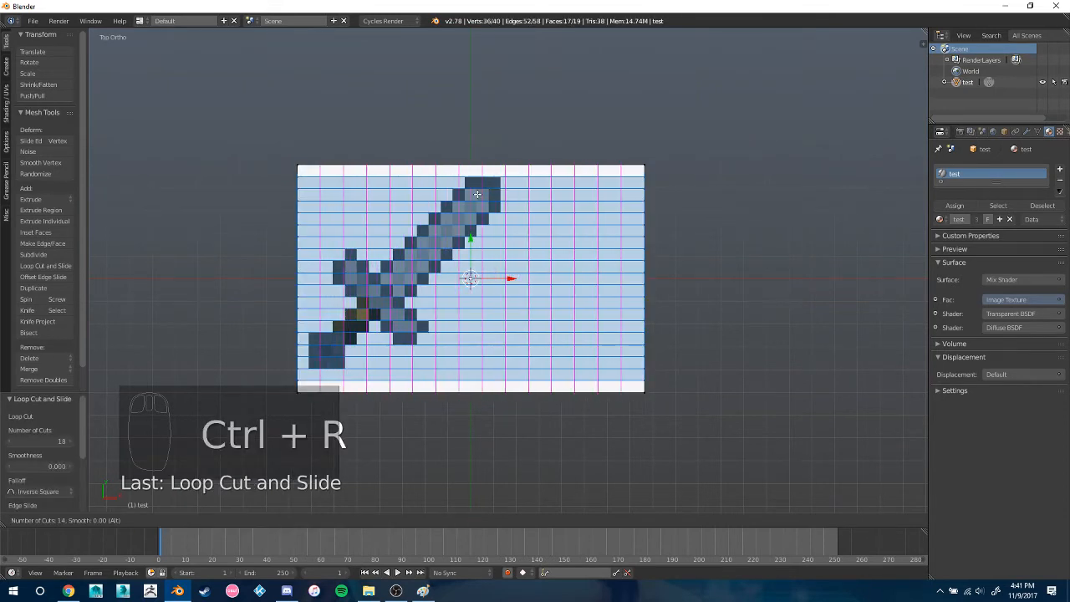
scroll(477, 194, up, 9)
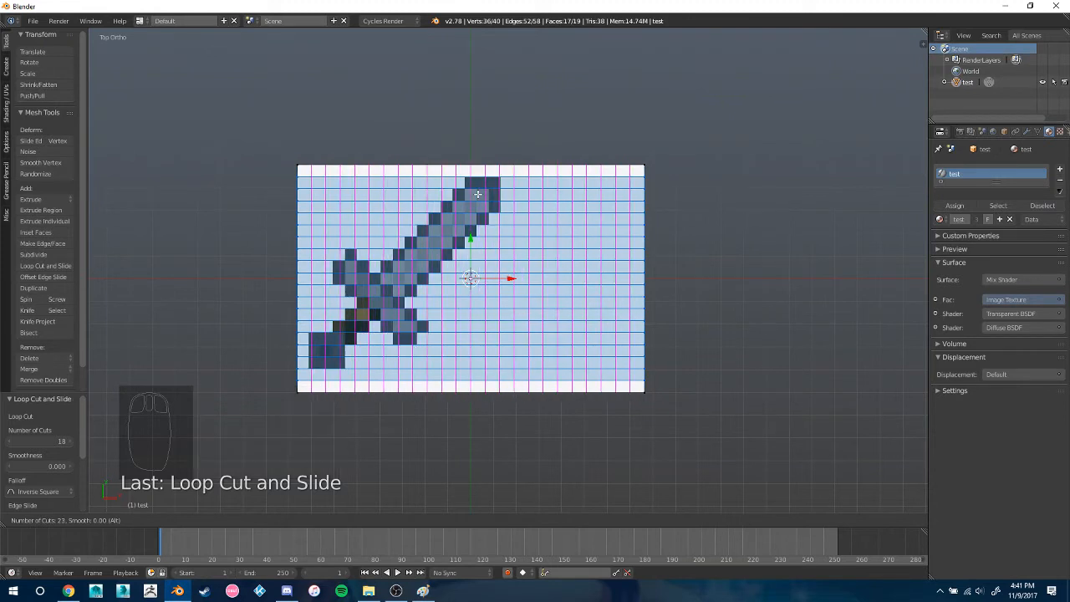
scroll(477, 194, up, 3)
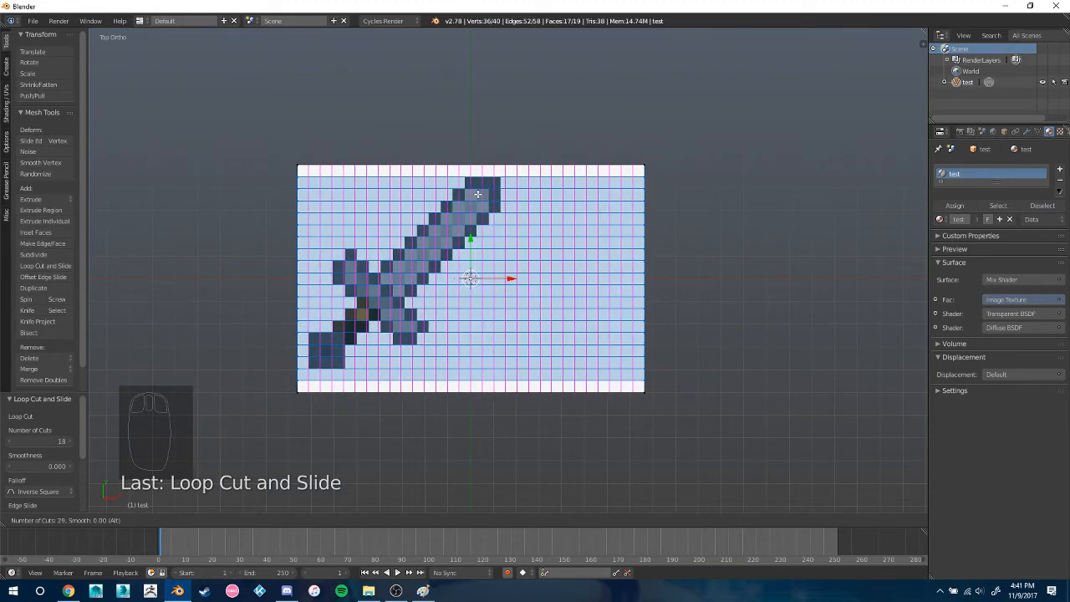
click(477, 194)
right_click(479, 194)
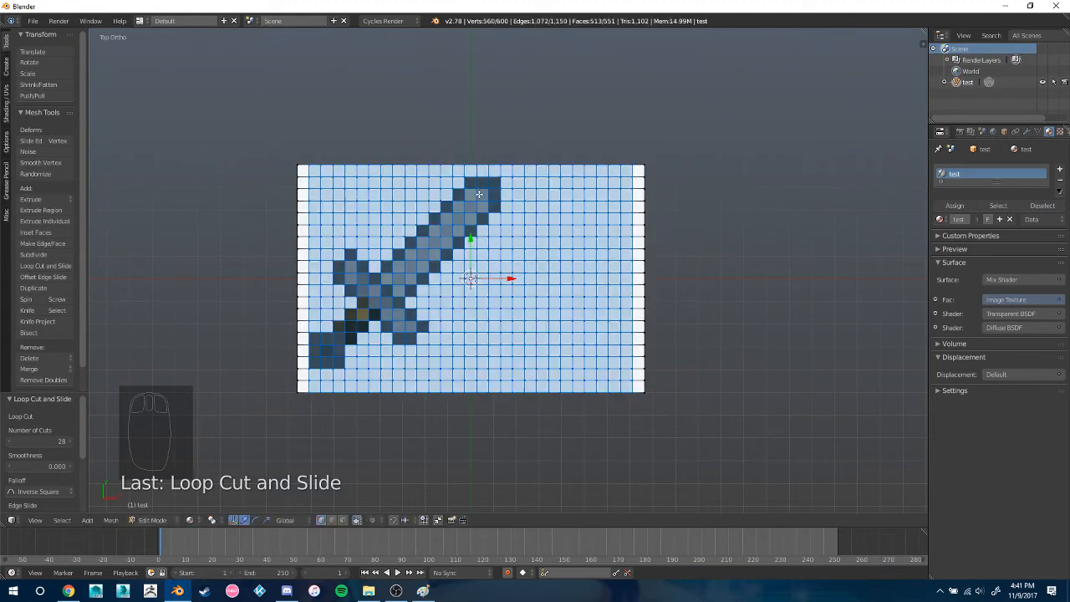
Deselect all the geometry and switch to face selection mode
key(a)
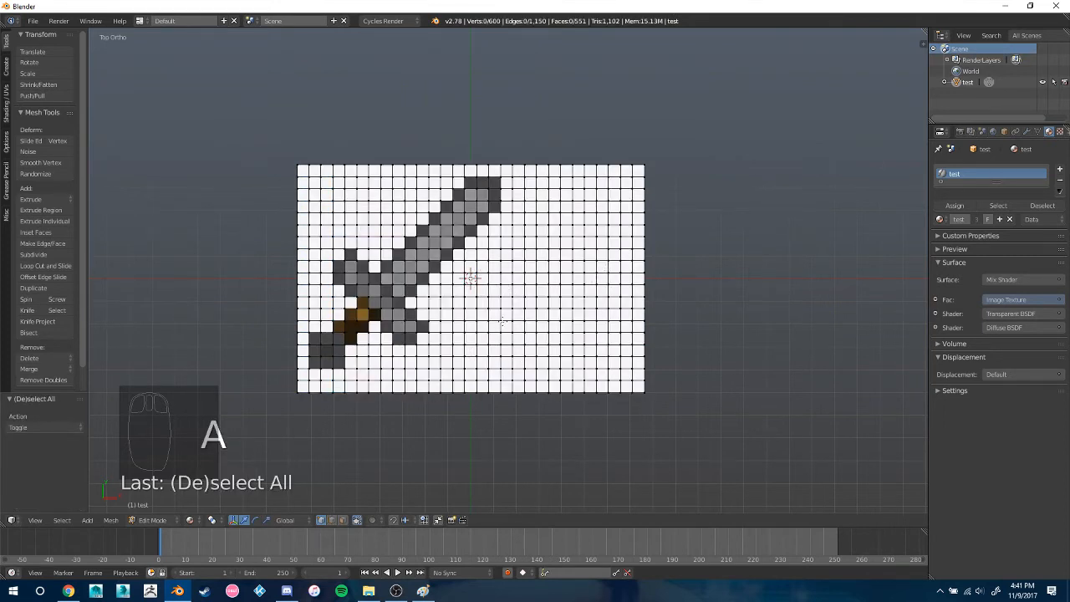
shift+middle_drag(465, 412, 485, 409)
click(342, 522)
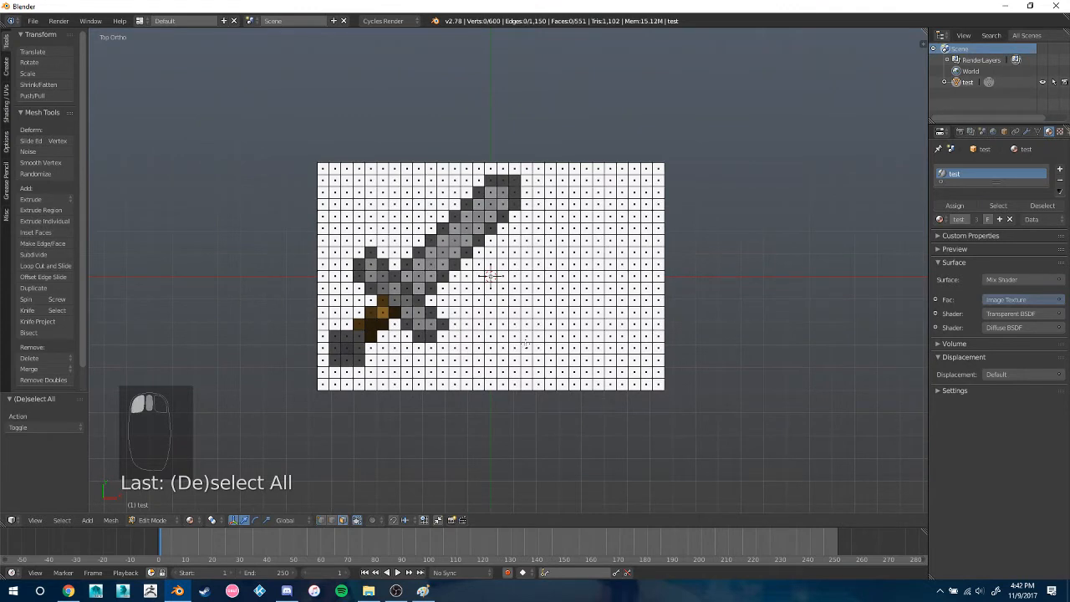
Circle-select the large area of white faces beside and below the sword and delete those faces
key(c)
mouse_move(587, 355)
mouse_down()
mouse_move(647, 323)
mouse_move(522, 355)
mouse_move(669, 203)
mouse_move(606, 180)
mouse_move(566, 180)
mouse_move(544, 205)
mouse_move(551, 242)
mouse_move(514, 250)
mouse_move(518, 261)
mouse_move(481, 292)
mouse_move(464, 385)
mouse_move(346, 407)
mouse_up()
right_click(337, 406)
key(x)
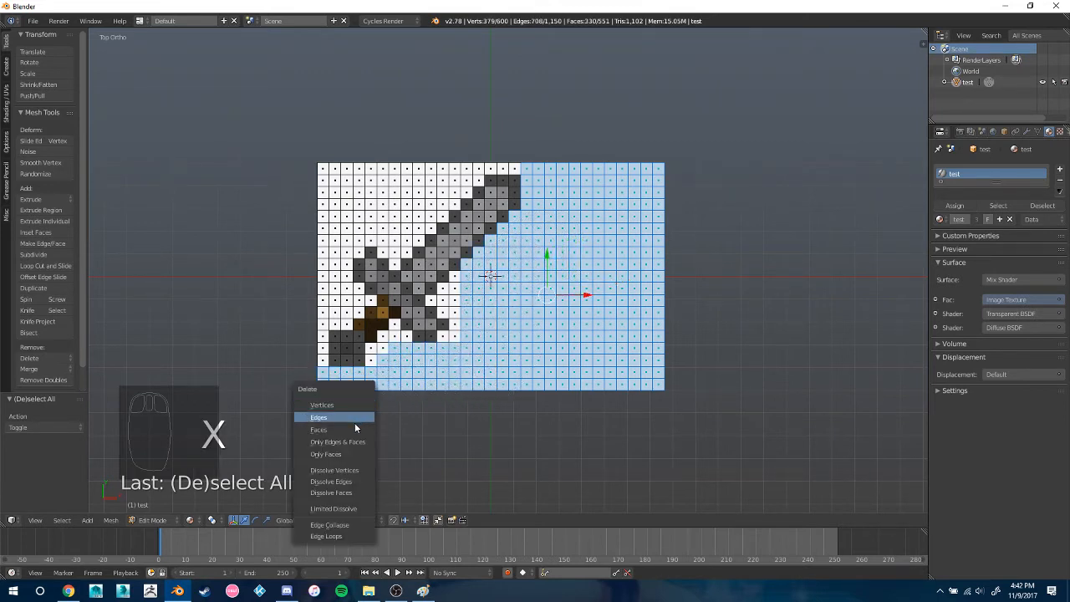
click(355, 427)
Delete the remaining white faces around the lower-right side of the sword's guard and handle
key(c)
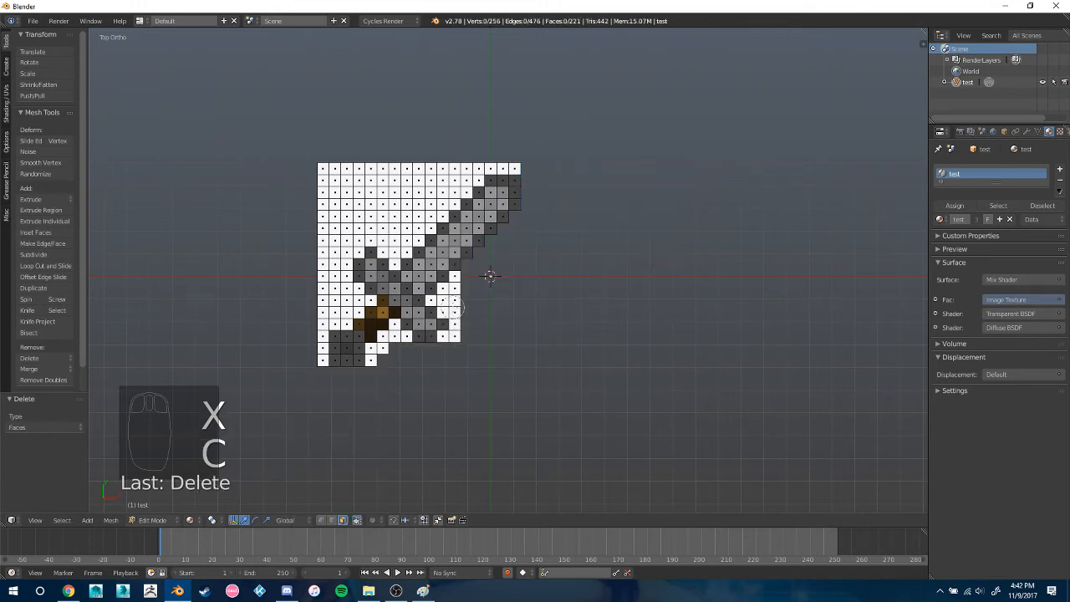
mouse_move(459, 308)
mouse_down()
mouse_move(452, 280)
mouse_move(452, 297)
mouse_move(433, 306)
mouse_move(454, 324)
mouse_move(448, 335)
mouse_move(393, 332)
mouse_move(372, 356)
mouse_move(339, 338)
mouse_move(348, 296)
mouse_move(325, 302)
mouse_move(339, 263)
mouse_move(326, 245)
mouse_move(324, 180)
mouse_move(323, 219)
mouse_move(335, 213)
mouse_up()
key(x)
click(456, 341)
key(c)
key(x)
click(368, 345)
Circle-select the white faces along the plane's left edge beside the handle and guard, and delete them
key(c)
right_click(368, 299)
right_click(334, 214)
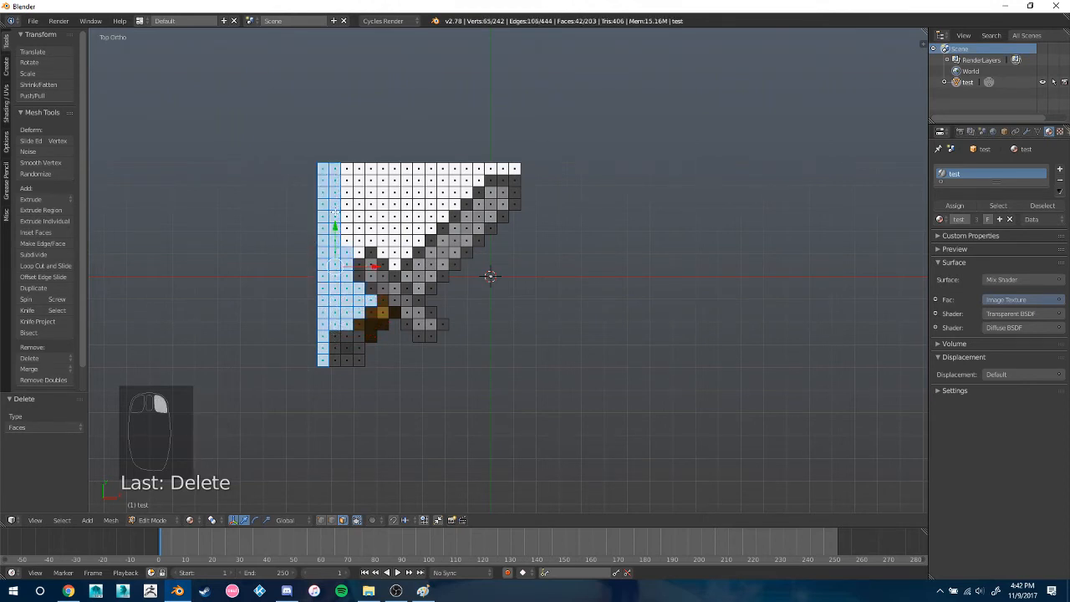
key(x)
click(358, 242)
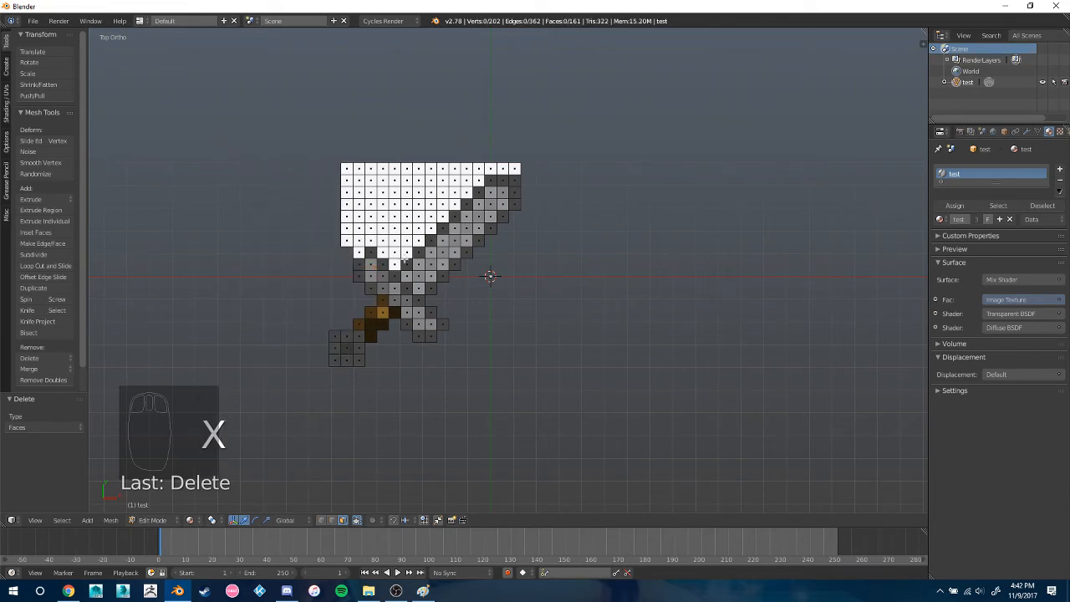
Circle-select all the white faces above and beside the sword's blade and delete them
key(c)
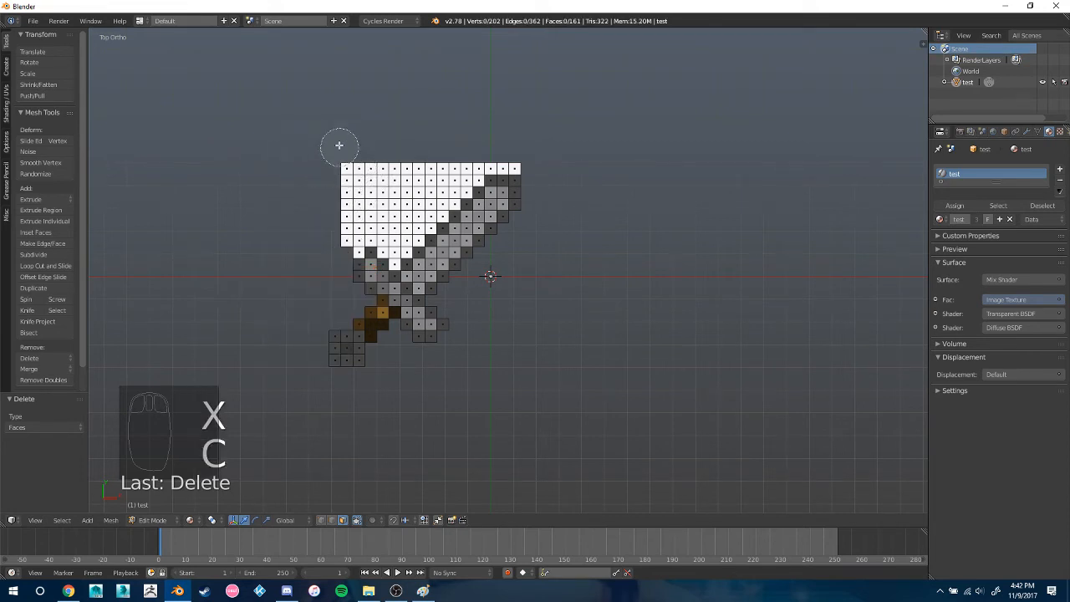
mouse_move(359, 160)
mouse_down()
mouse_move(381, 177)
mouse_move(351, 171)
mouse_up()
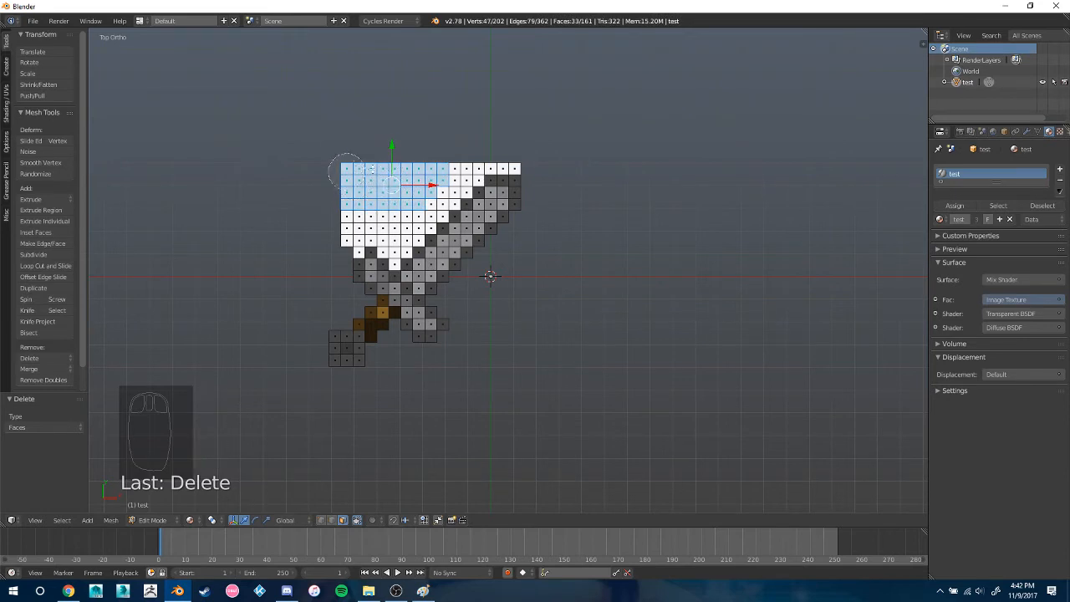
mouse_move(358, 177)
middle_down()
mouse_move(422, 187)
mouse_move(393, 193)
mouse_move(334, 177)
middle_up()
key(c)
mouse_move(357, 182)
mouse_down()
mouse_move(385, 186)
mouse_move(342, 209)
mouse_move(349, 220)
mouse_move(406, 249)
mouse_move(430, 200)
mouse_move(506, 165)
mouse_move(417, 171)
mouse_up()
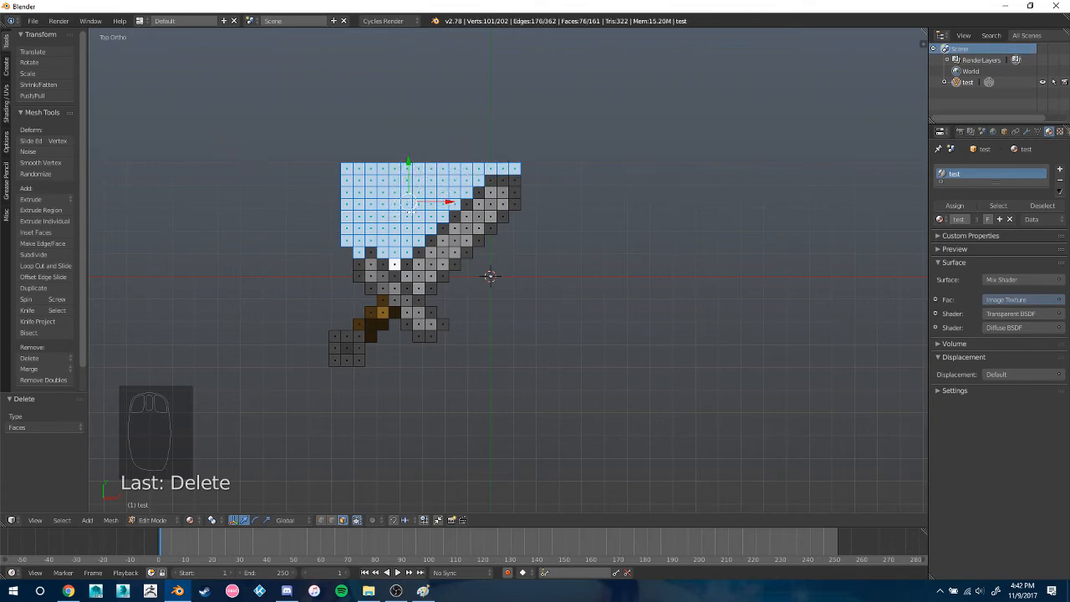
key(x)
click(393, 259)
Examine the cut-out sword from several angles in Object Mode and again in Edit Mode
middle_drag(561, 273, 660, 257)
key(Tab)
scroll(453, 268, up, 5)
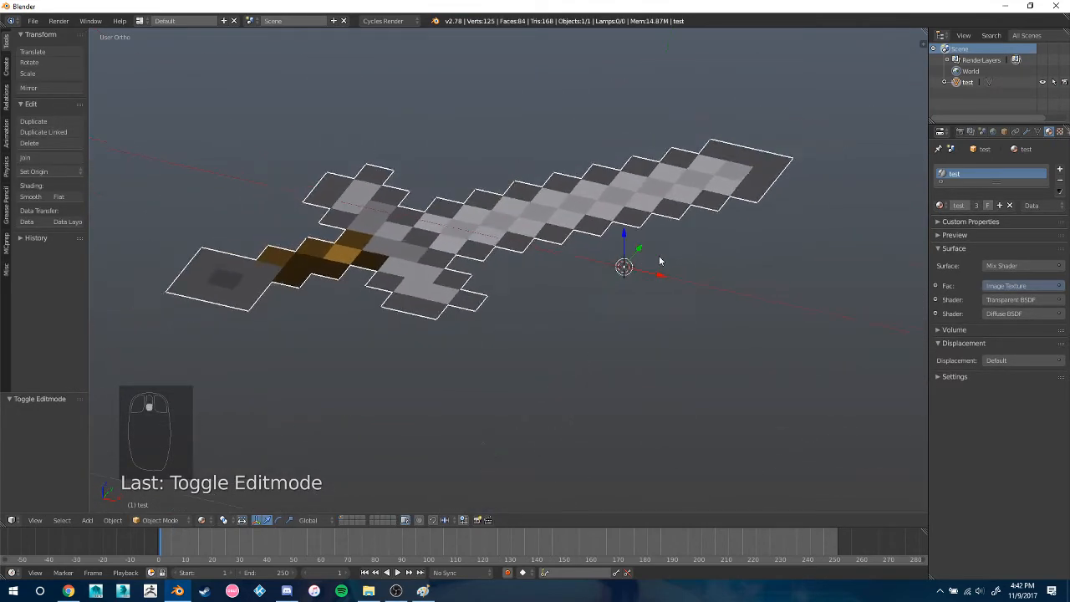
scroll(637, 269, down, 3)
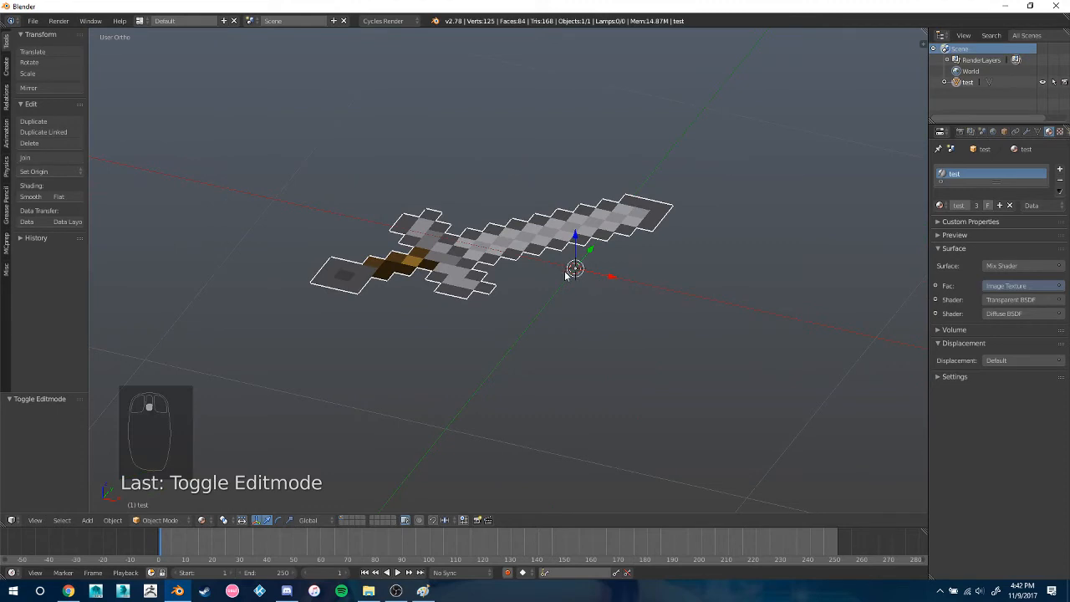
key(Tab)
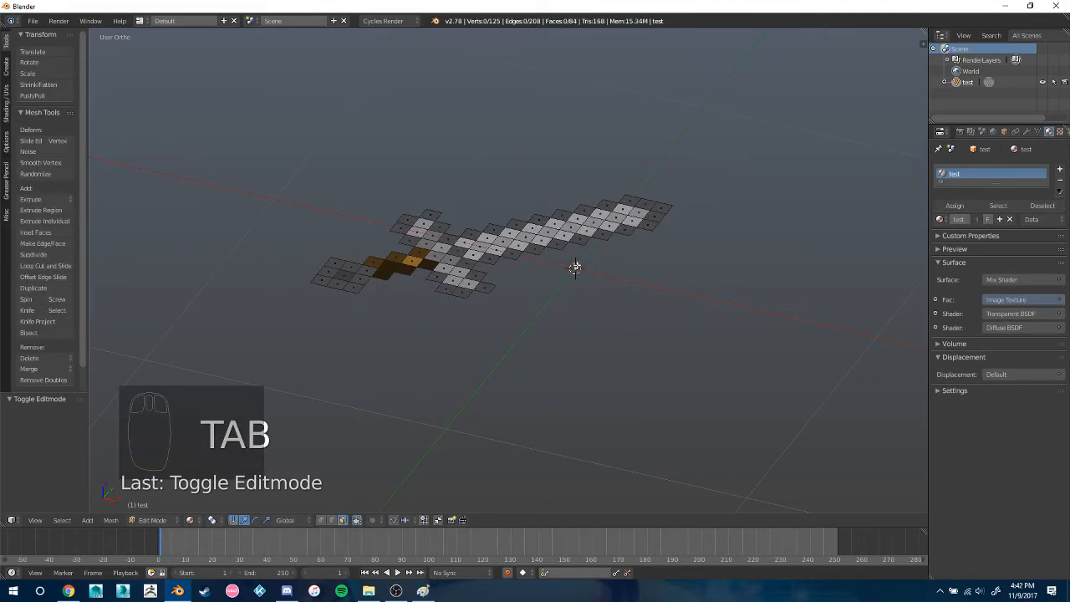
middle_drag(575, 268, 602, 304)
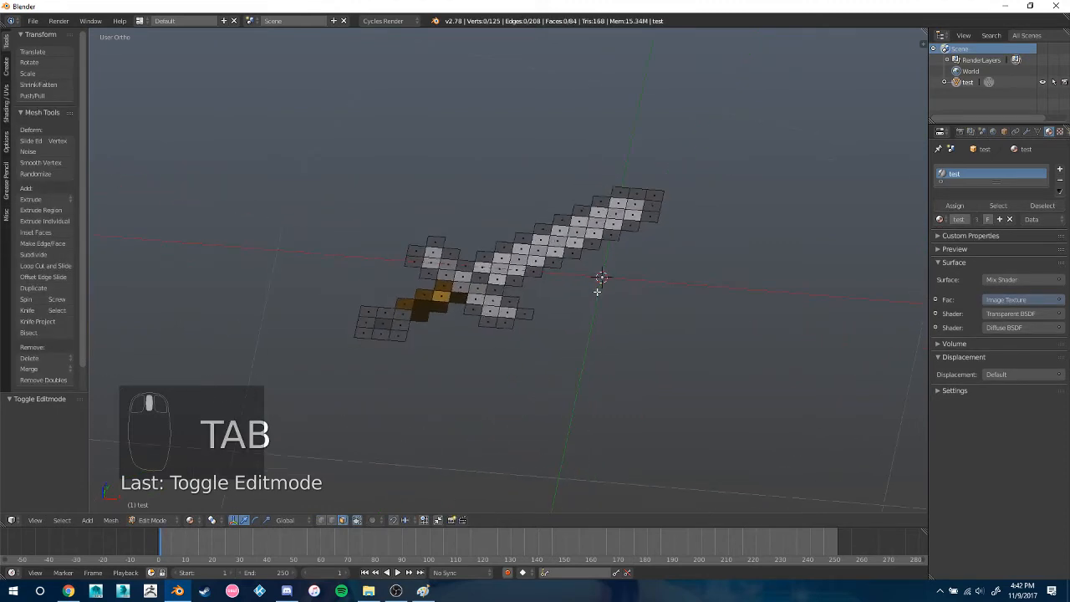
scroll(597, 291, up, 2)
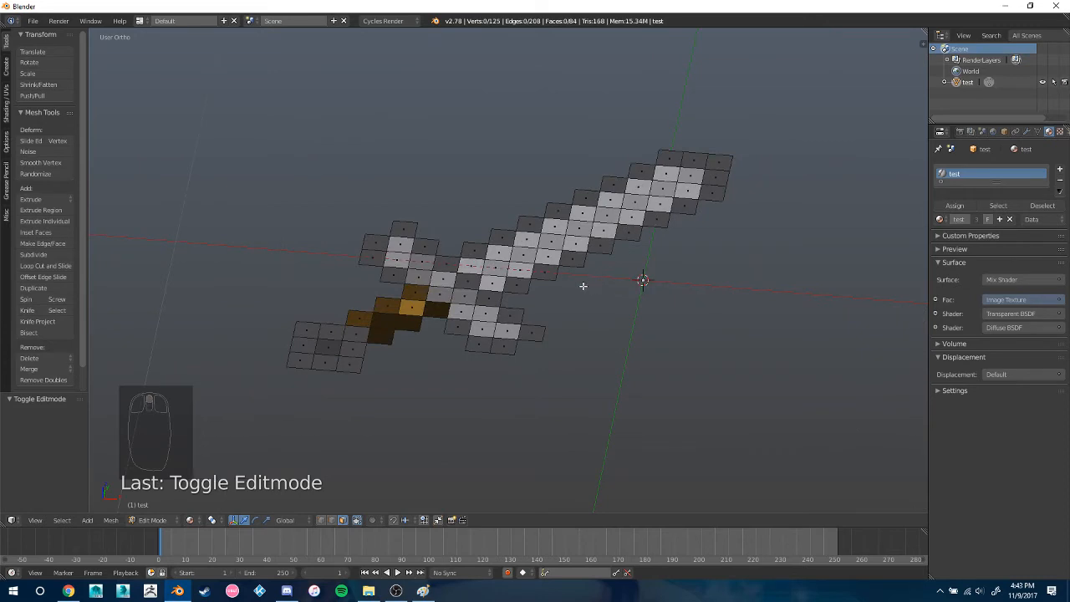
middle_drag(582, 286, 556, 315)
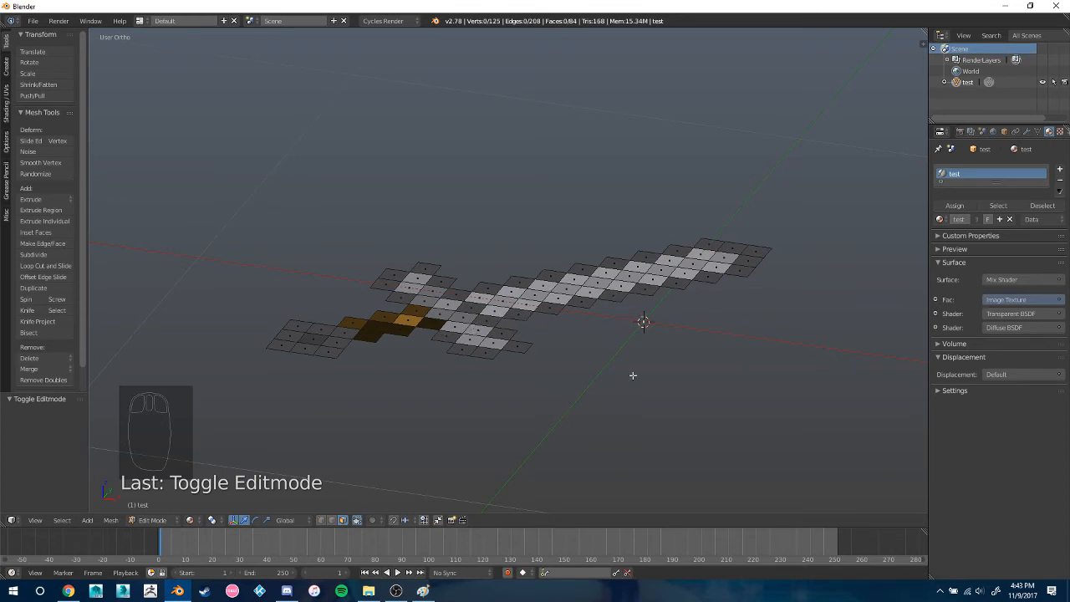
Split the 3D view in two, return to Object Mode and make the new area a UV/Image Editor
drag(922, 34, 407, 94)
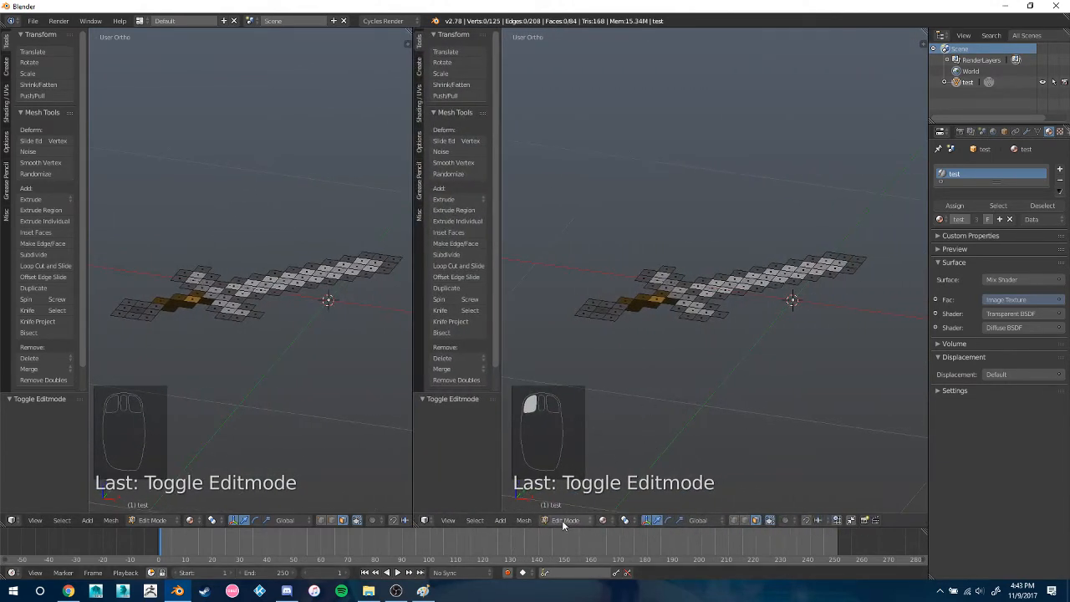
key(Tab)
click(424, 520)
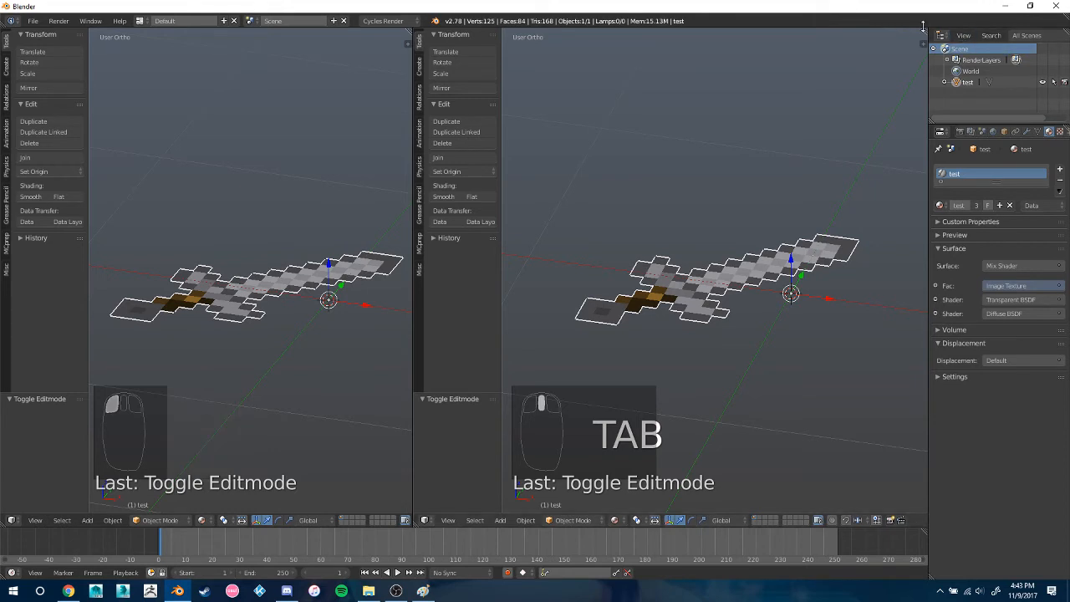
click(424, 520)
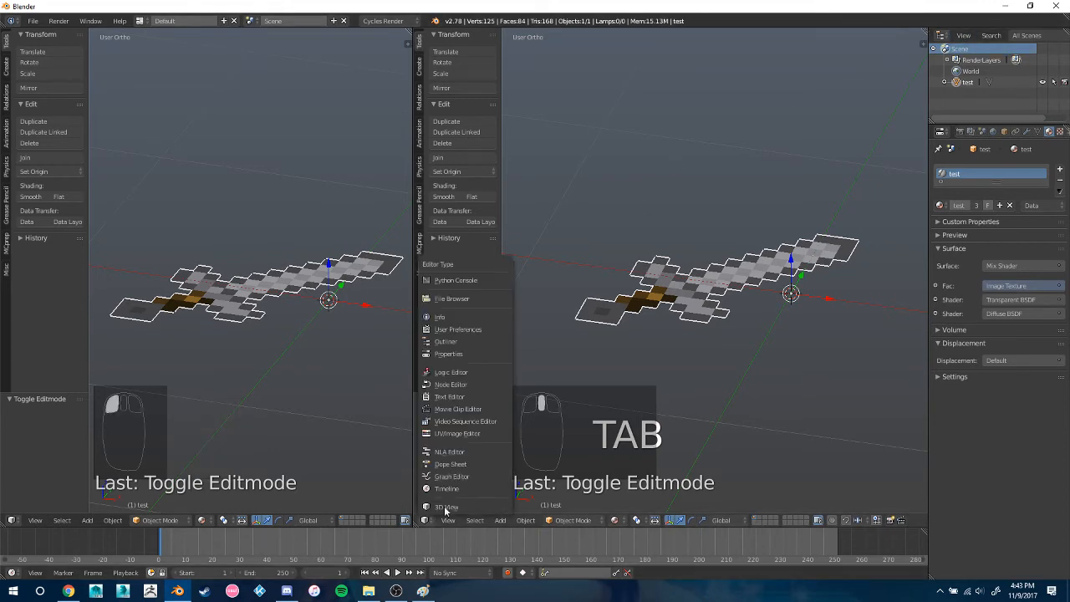
click(489, 422)
scroll(692, 335, up, 4)
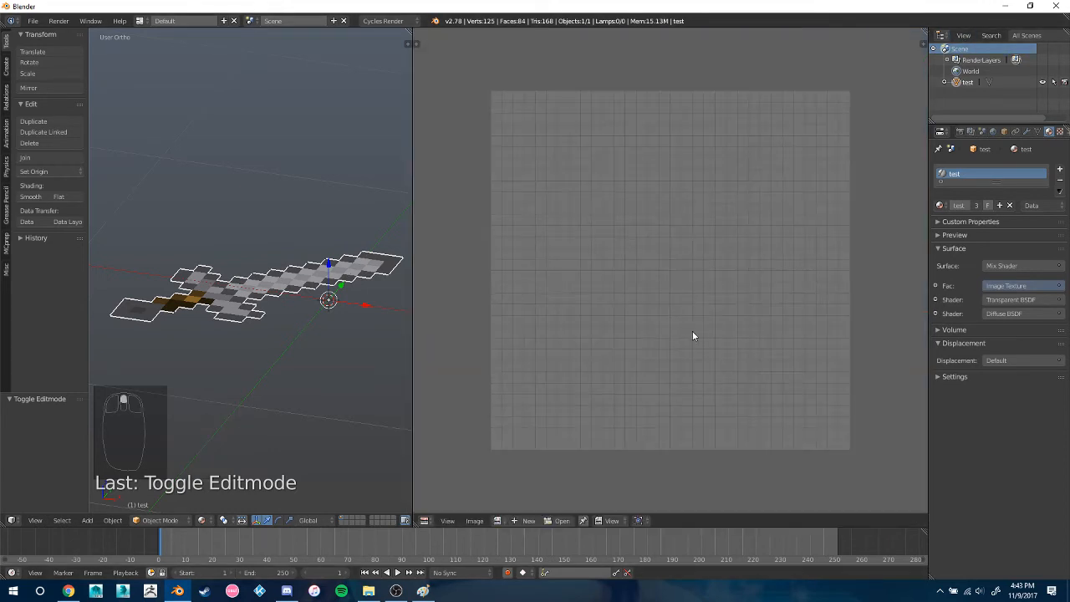
Open test.png from the Modeling Tutorial folder in the UV/Image Editor
click(559, 520)
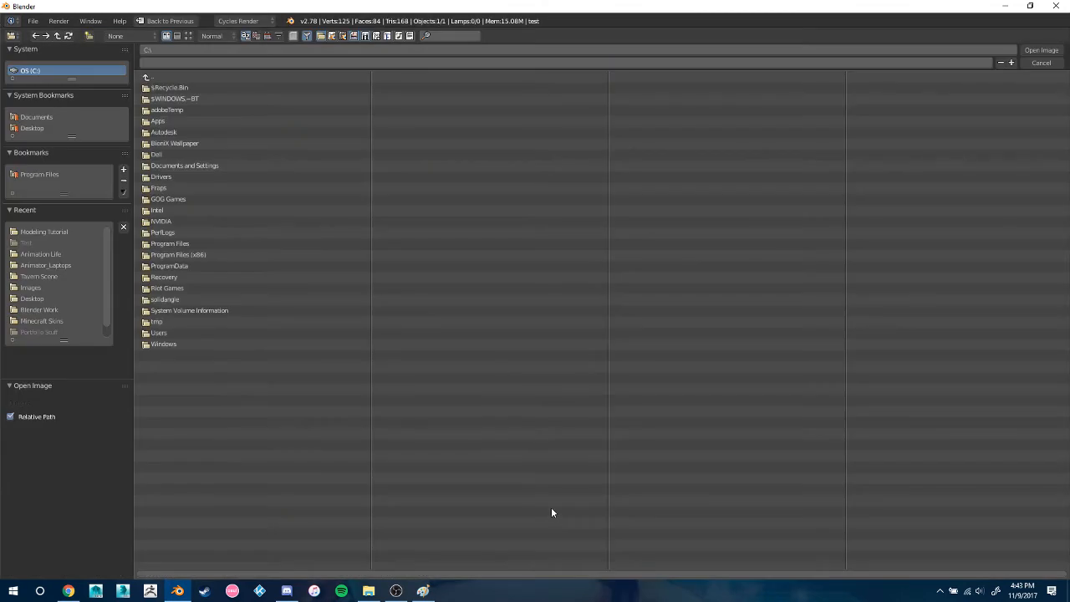
click(39, 231)
double_click(239, 109)
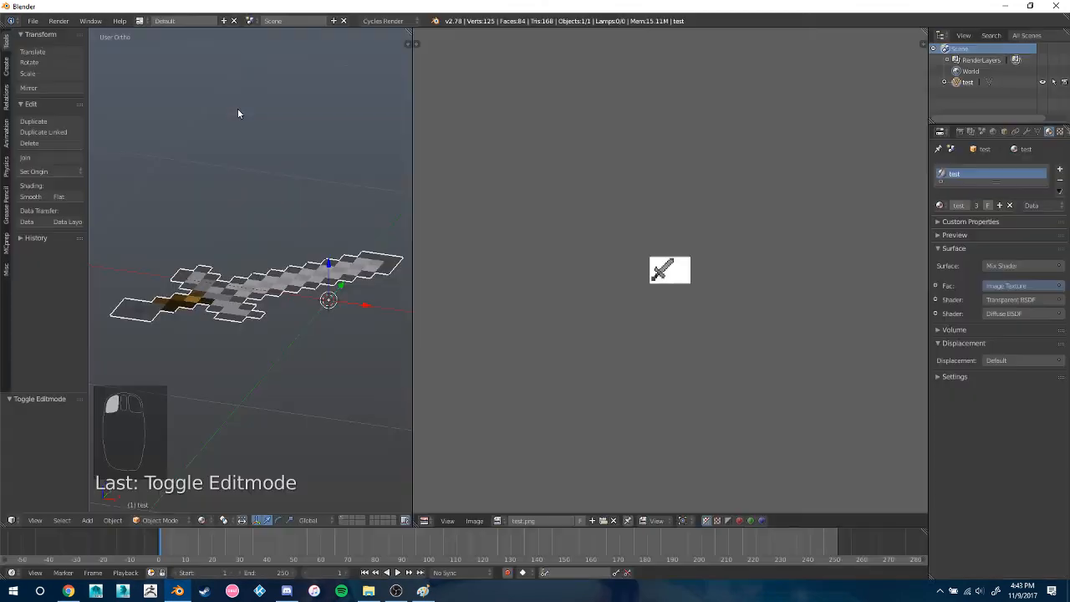
Enter Edit Mode on the sword, look at it from the top and select all its faces
scroll(673, 269, up, 6)
middle_drag(278, 255, 273, 292)
key(Tab)
key(KP_7)
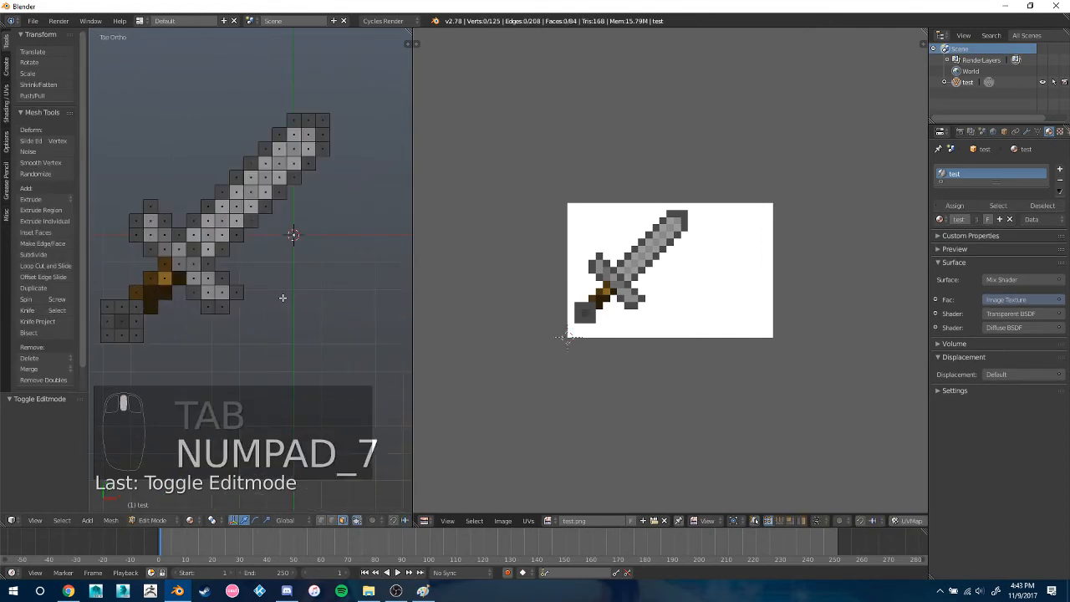
key(a)
key(a)
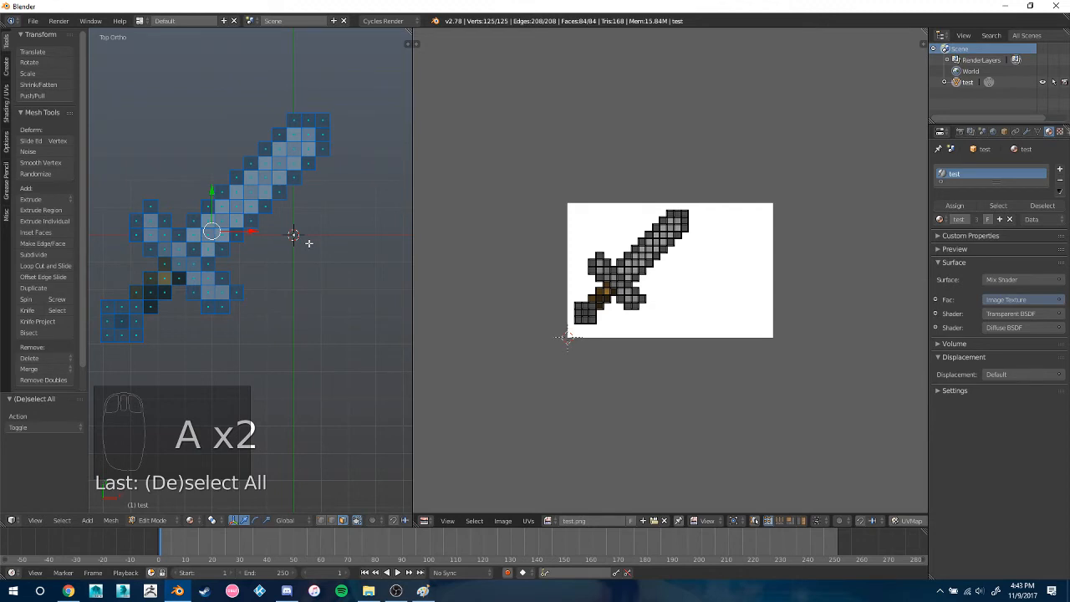
Try the standard Unwrap on the sword's faces and undo it
key(u)
click(308, 243)
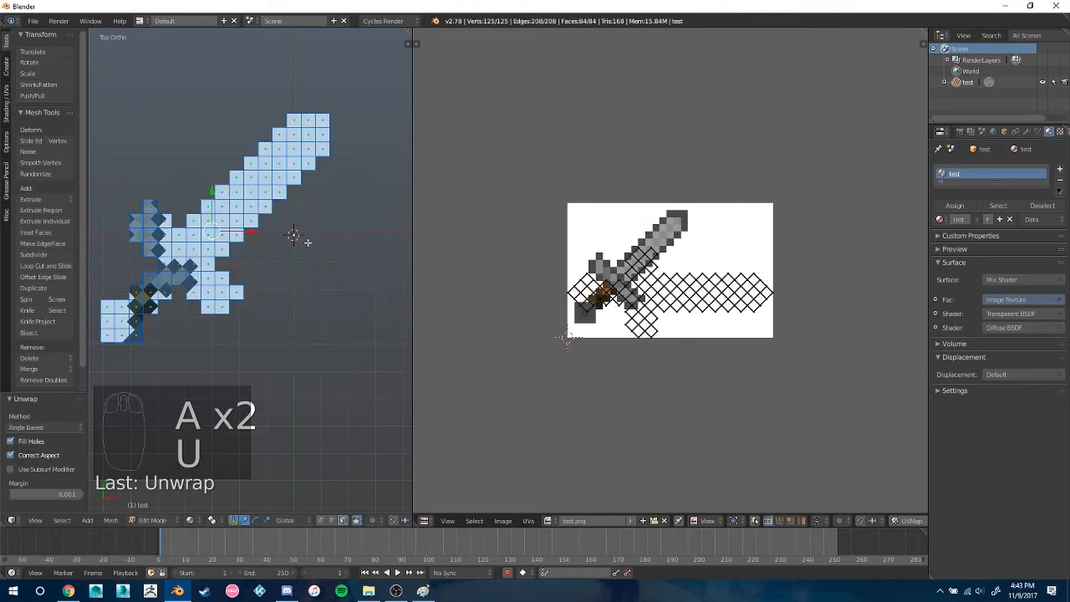
key(ctrl+z)
Try mapping the selected faces with Project From View from the top
key(u)
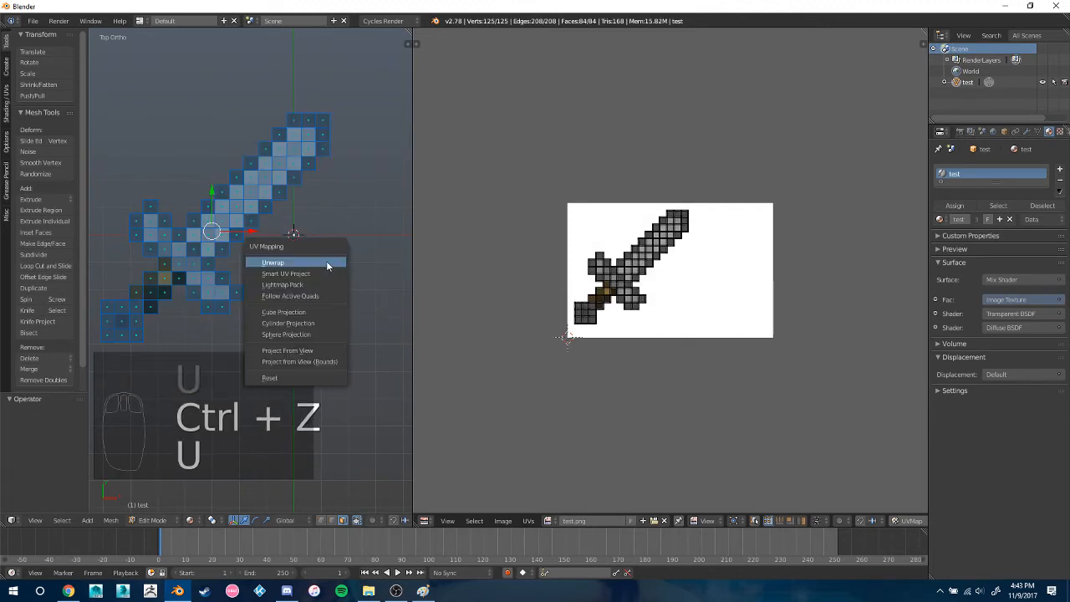
click(298, 350)
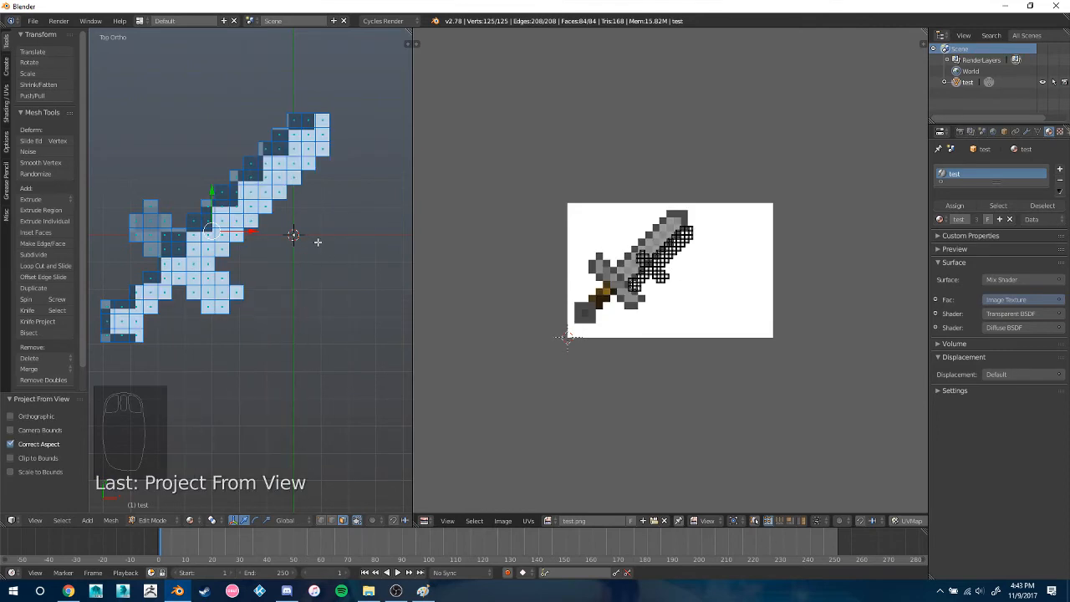
middle_drag(317, 241, 351, 254)
Try mapping the sword's faces with Project from View (Bounds) from the top view
key(u)
key(KP_7)
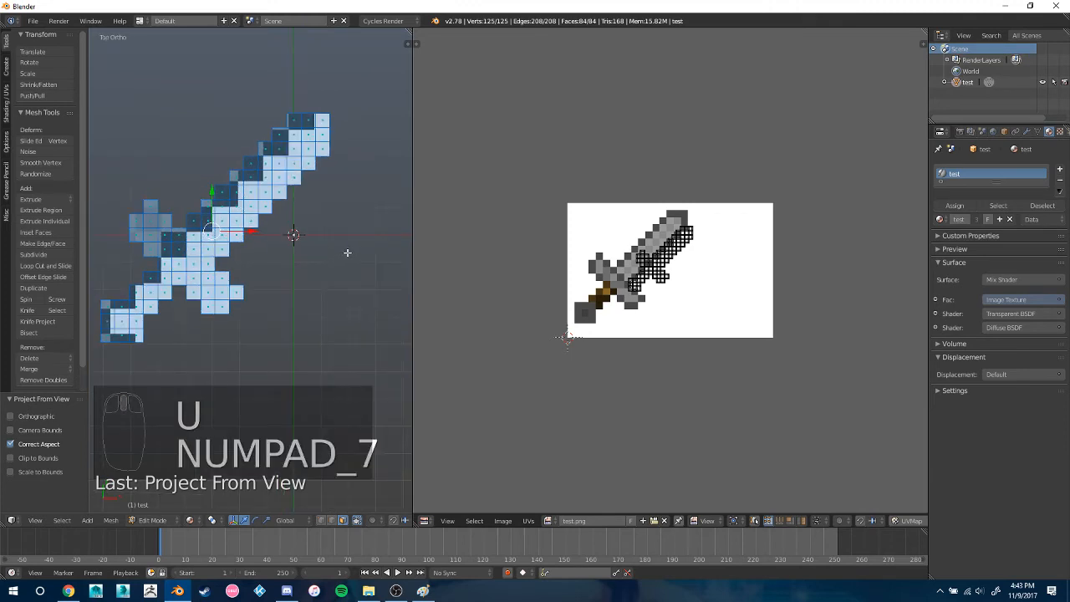
key(u)
click(344, 260)
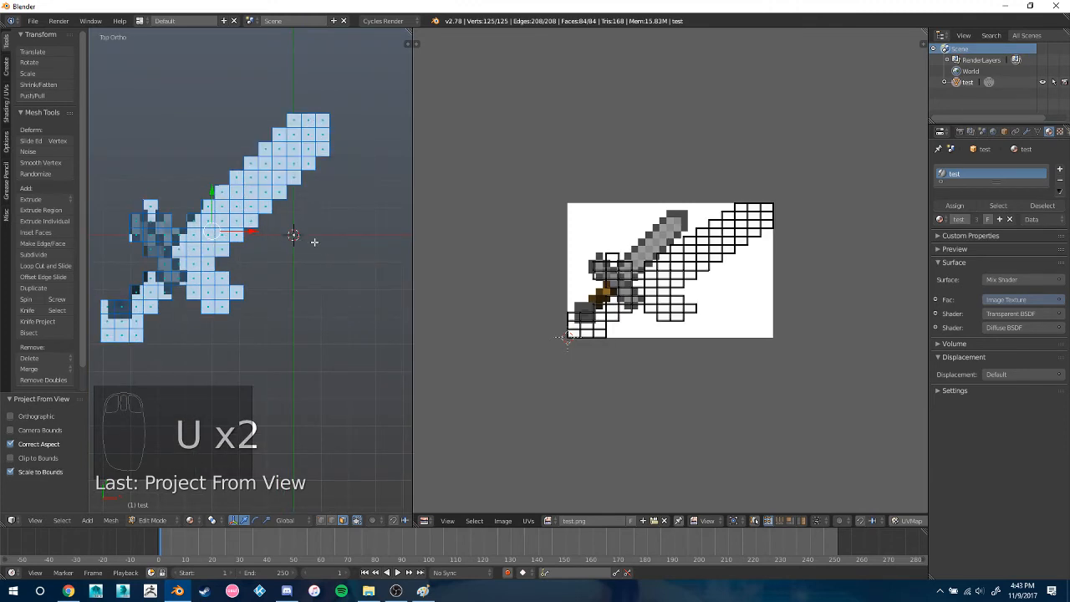
shift+middle_drag(314, 241, 401, 256)
key(i)
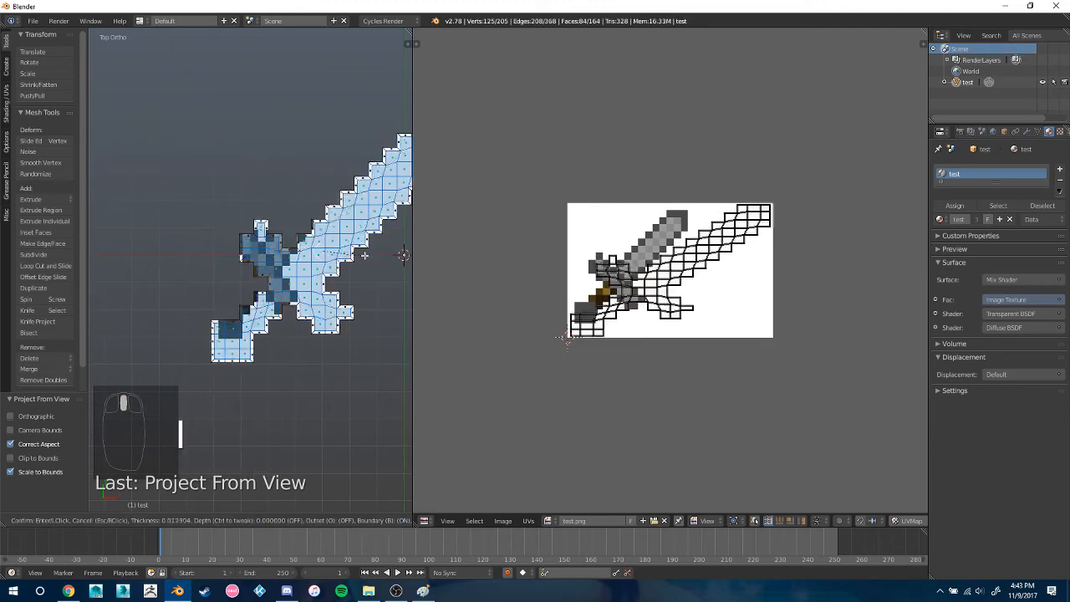
right_click(363, 256)
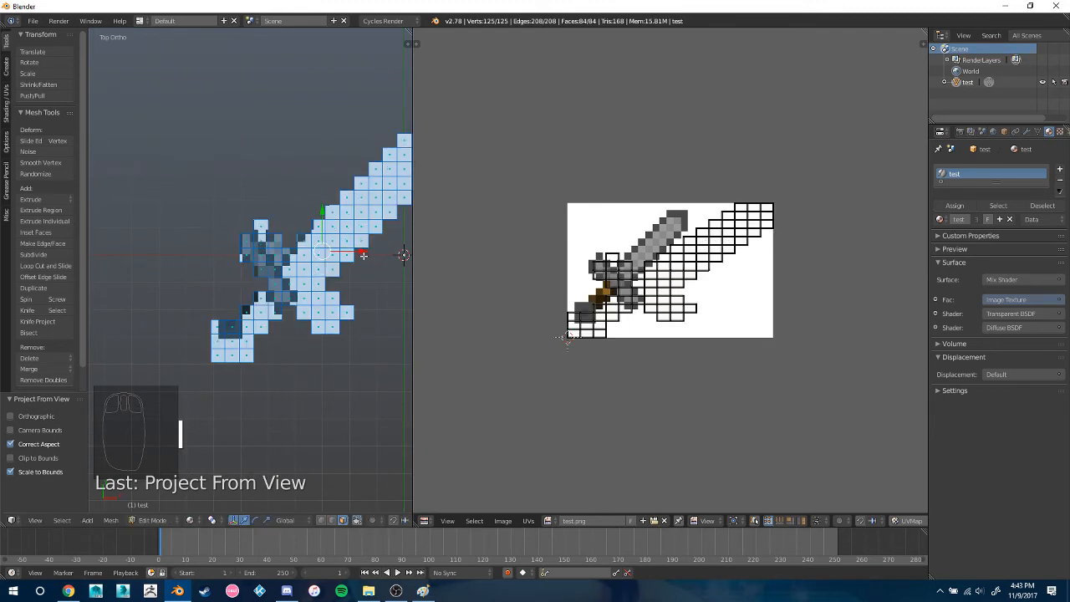
Unwrap the sword's faces with the standard Unwrap and rotate the whole UV layout by -45°
key(u)
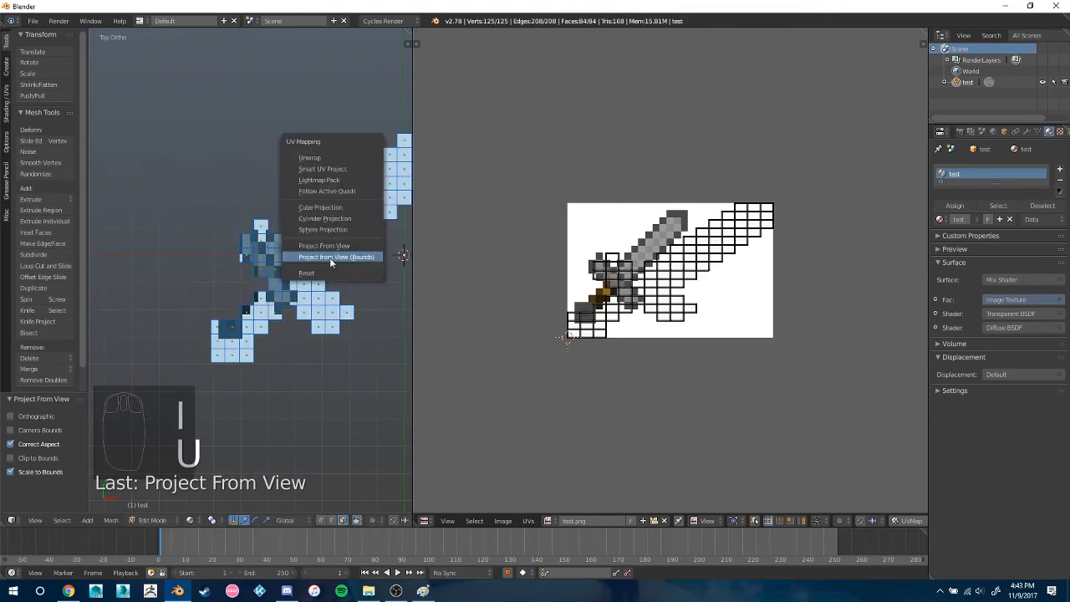
click(311, 158)
key(a)
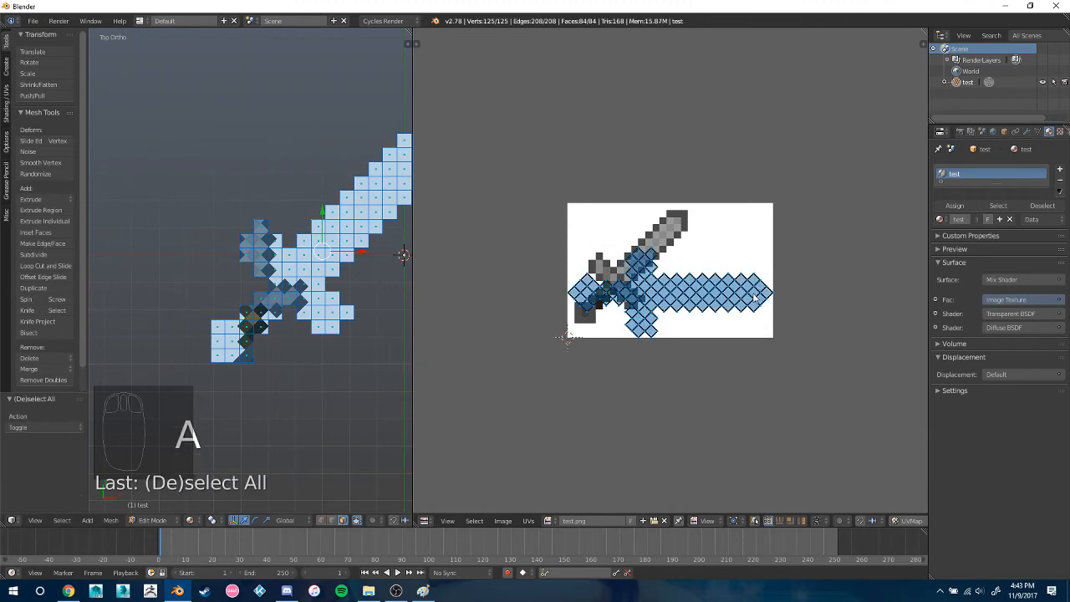
key(r)
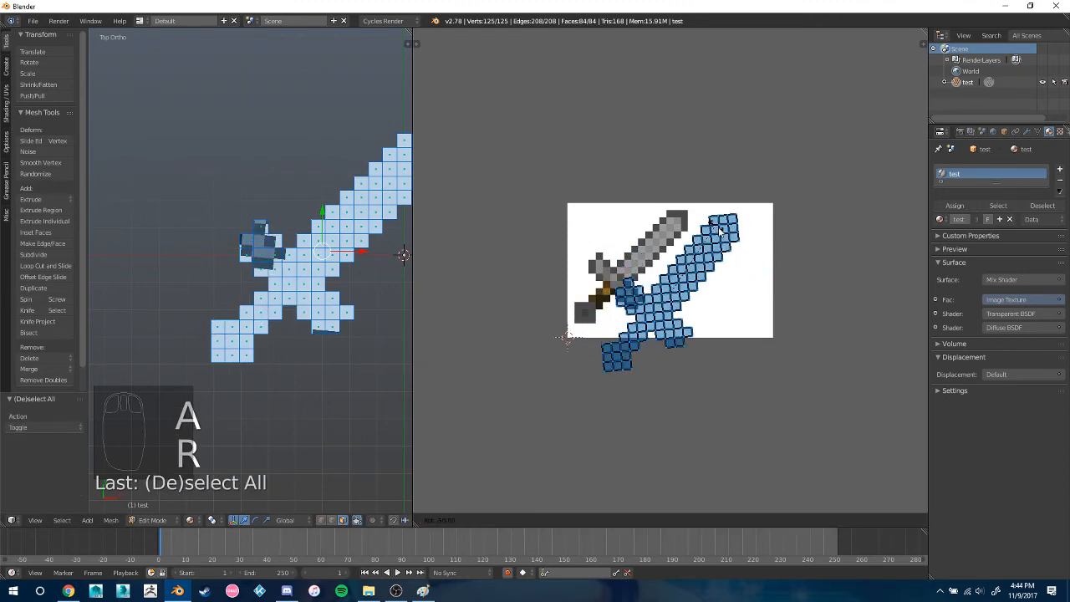
click(724, 234)
Move the UV layout over the sword in the image and scale it down to match the sprite
key(g)
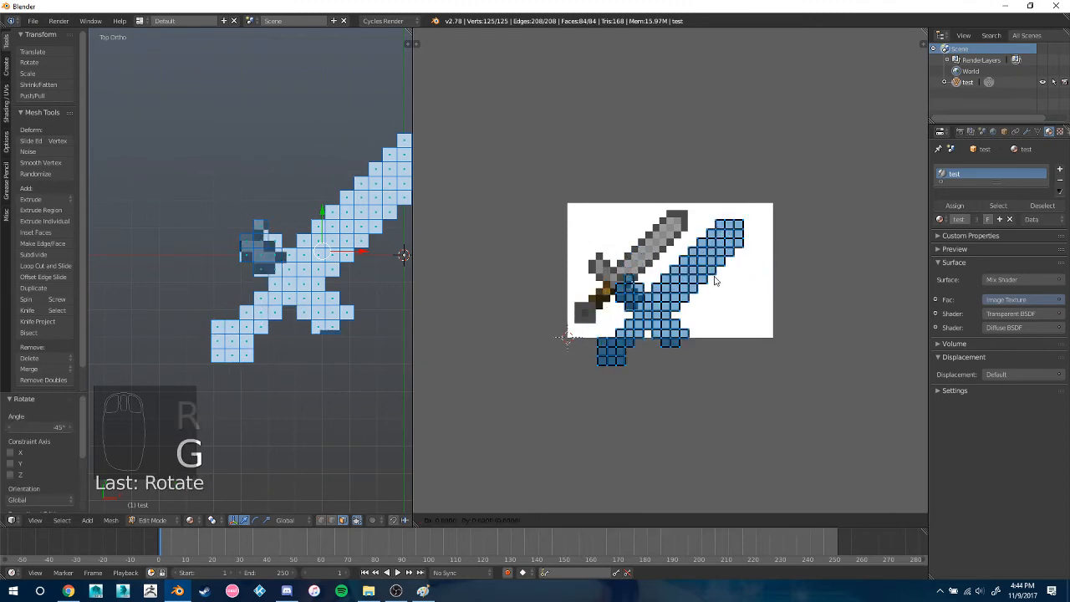
click(680, 257)
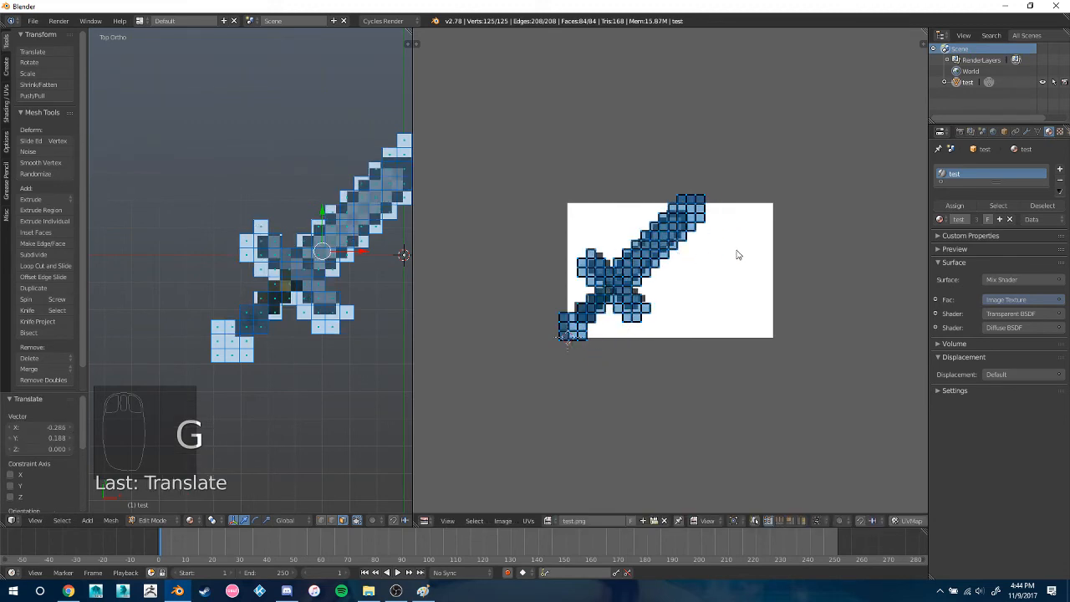
key(s)
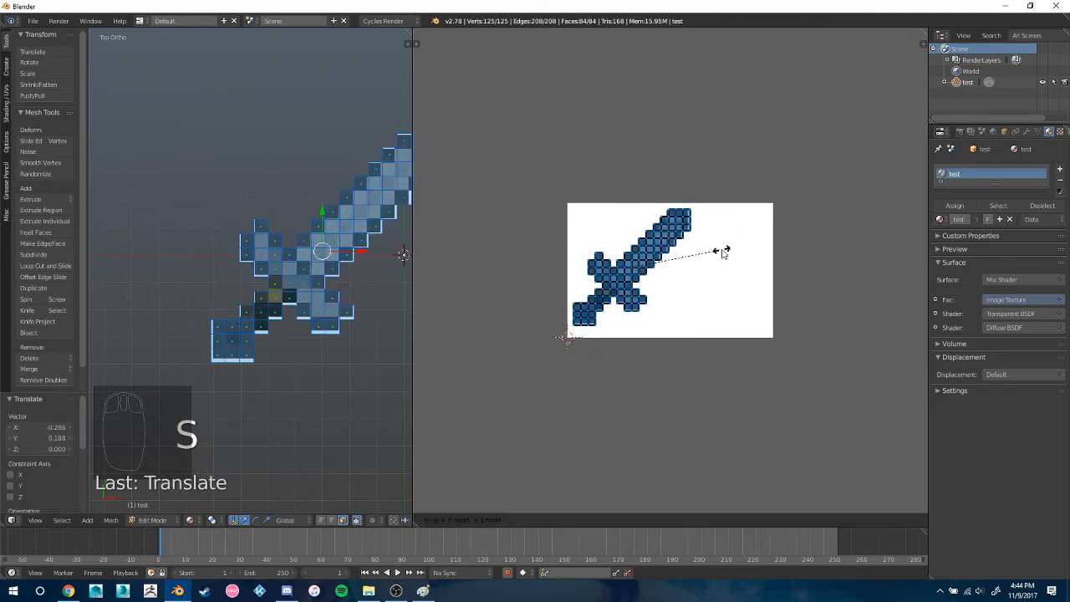
click(724, 250)
Hide the selected UV layout and bring it back by reselecting the whole mesh
key(h)
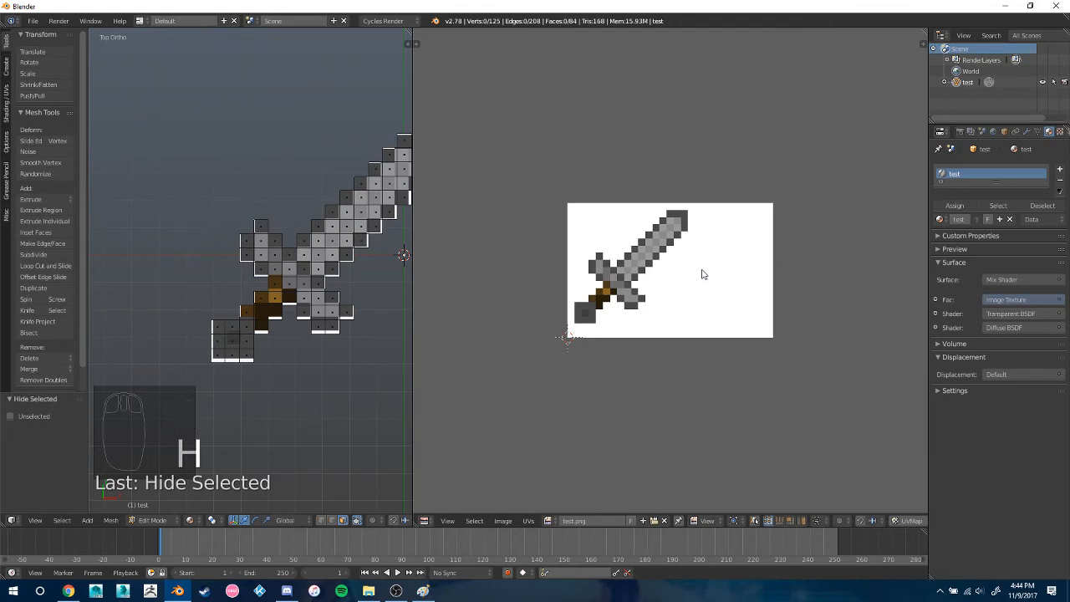
key(a)
key(a)
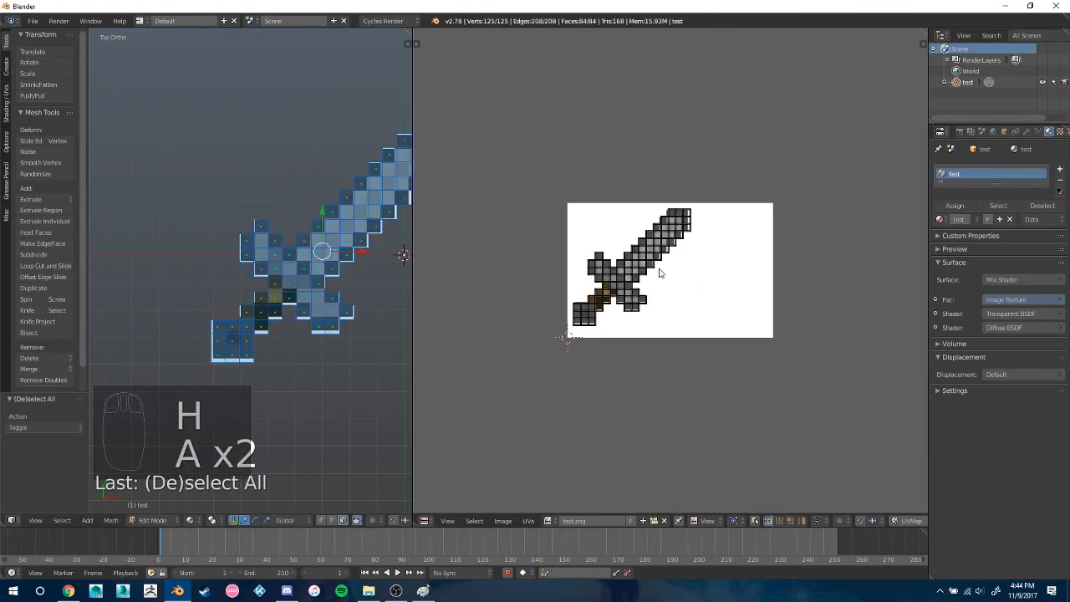
key(a)
key(g)
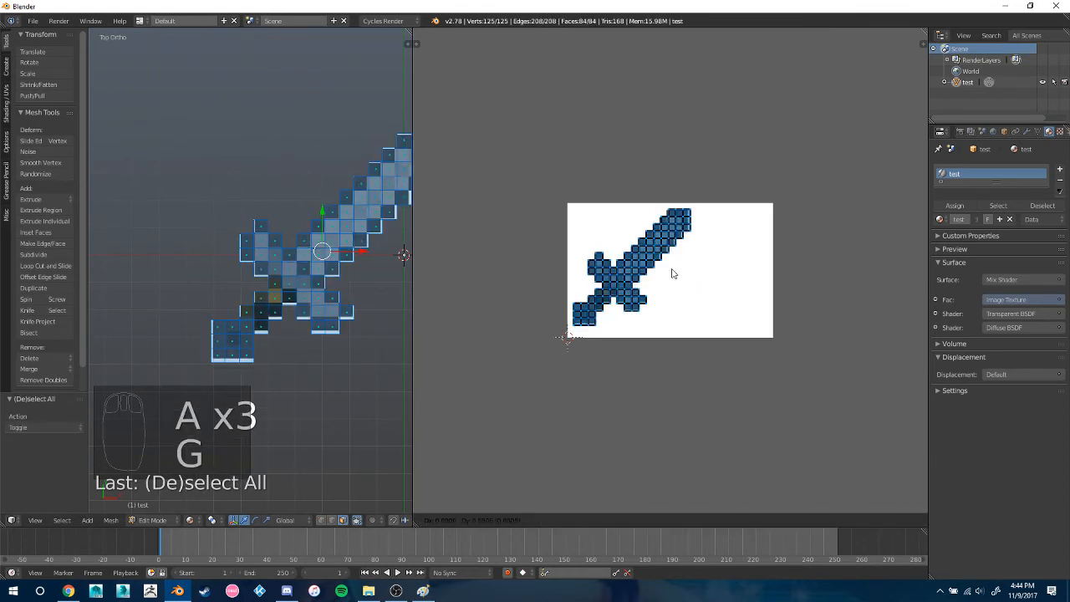
right_click(619, 299)
key(a)
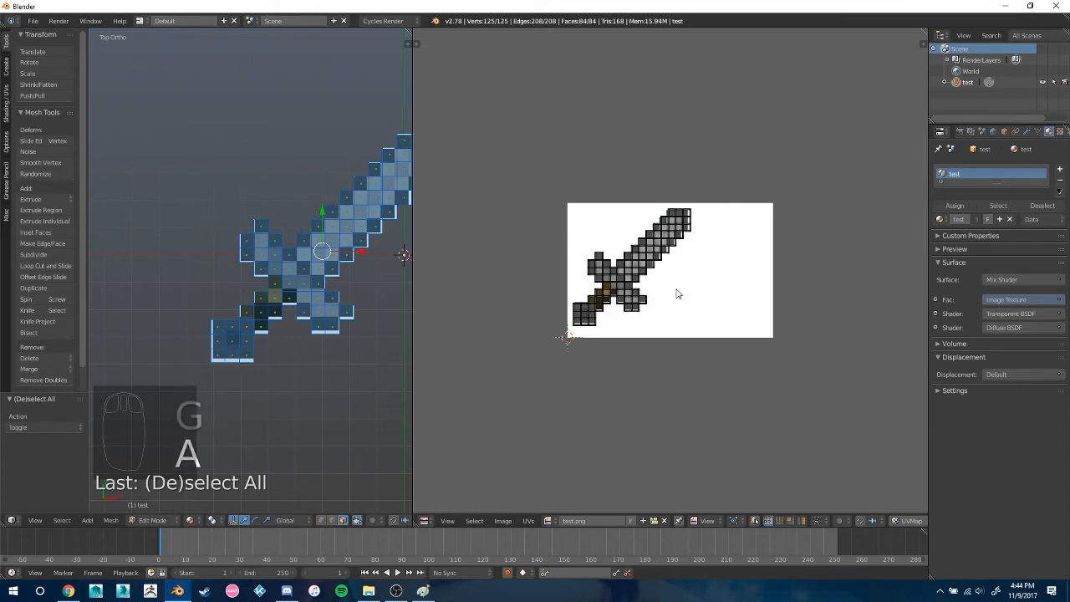
mouse_move(364, 263)
middle_down()
mouse_move(311, 268)
mouse_move(367, 276)
middle_up()
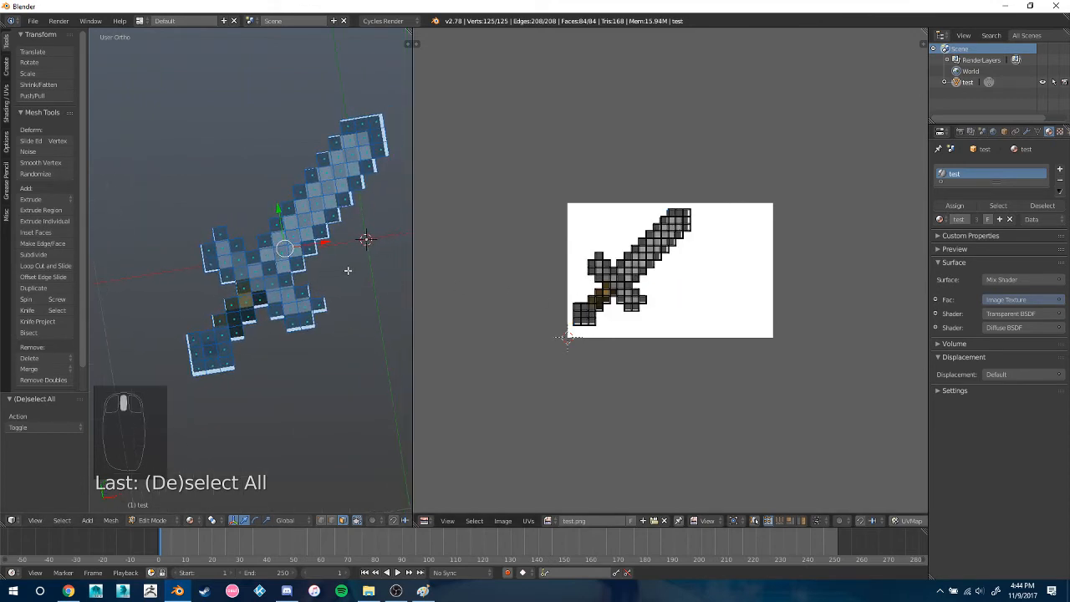
Undo the UV remapping back to the sword's original UV layout and return the mesh to Edit Mode
key(ctrl+z)
key(ctrl+z)
key(ctrl+z)
key(ctrl+z)
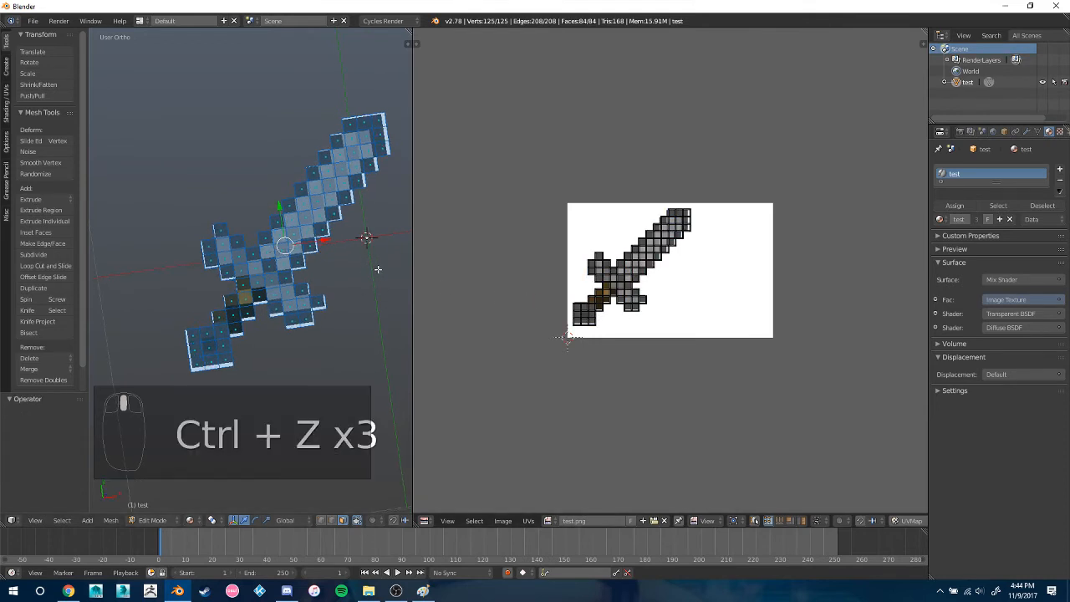
key(ctrl+z)
key(Tab)
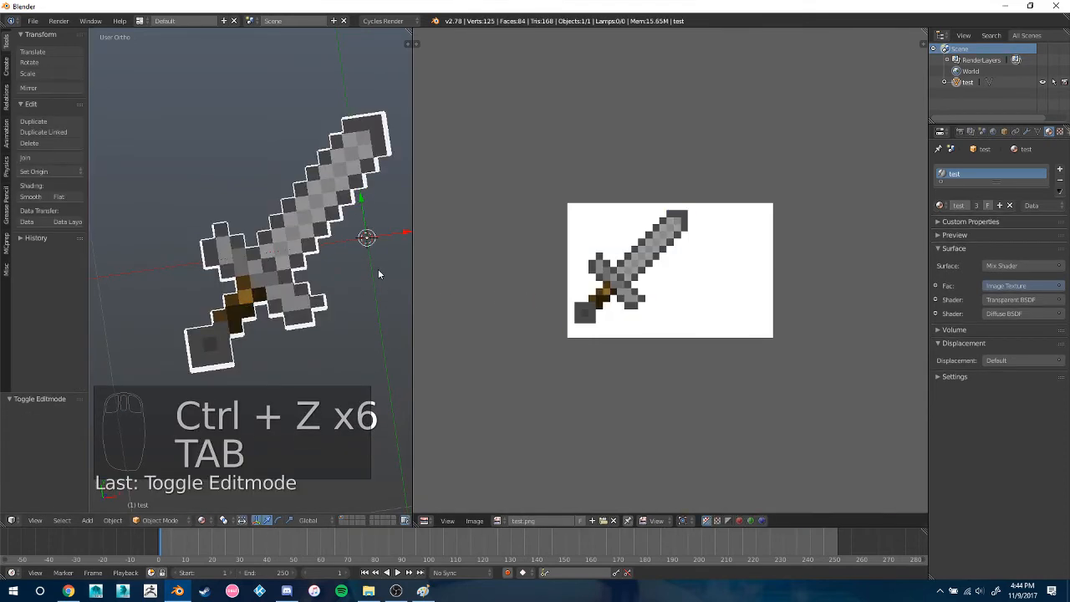
key(ctrl+z)
key(ctrl+z)
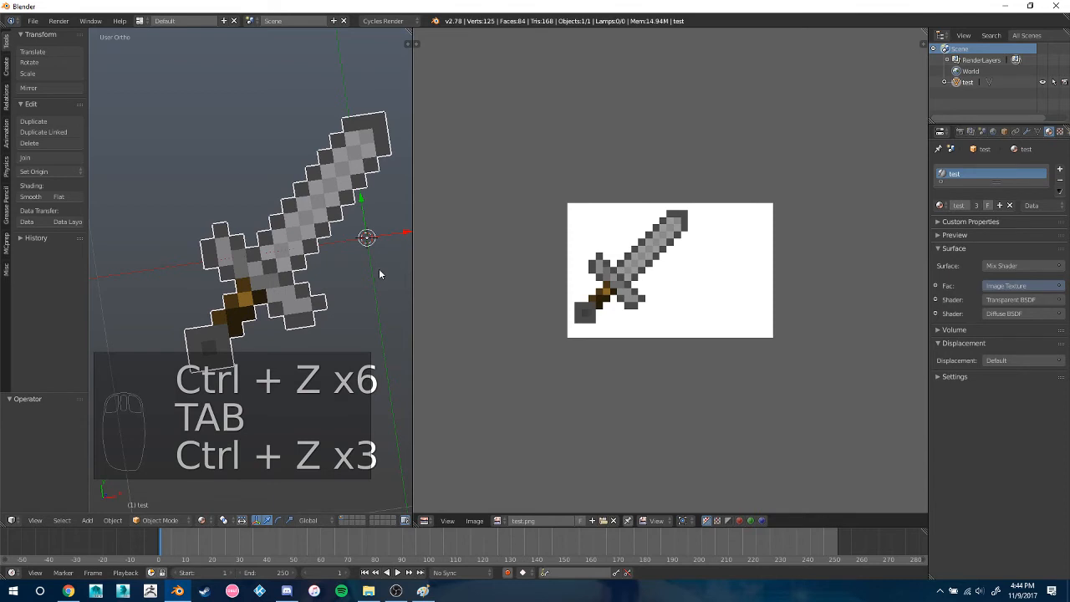
key(Tab)
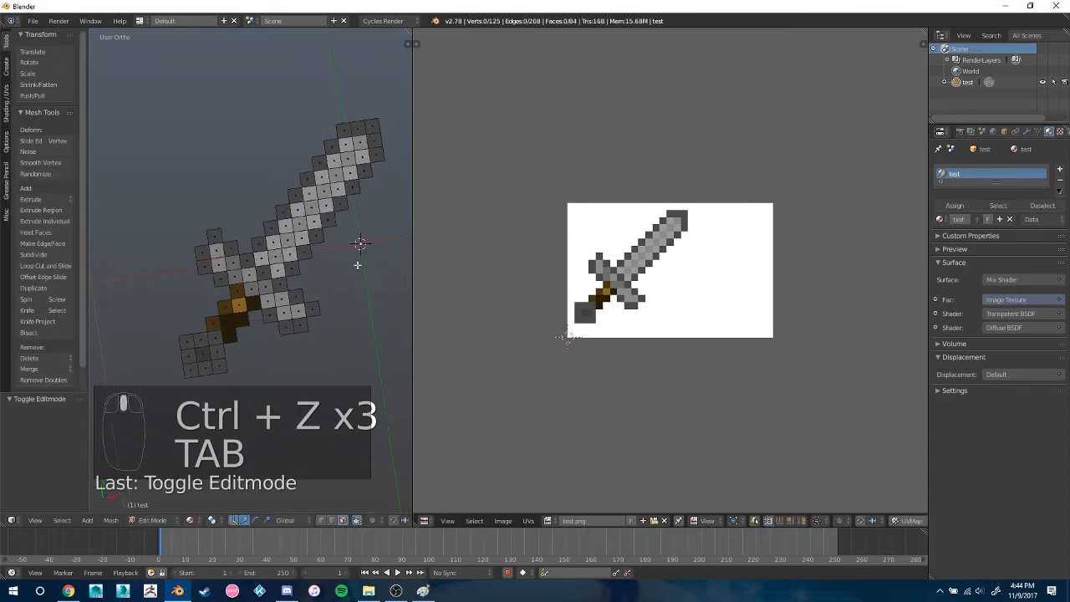
Select the entire sword mesh from the top view and separate its faces with Edge Split
key(KP_7)
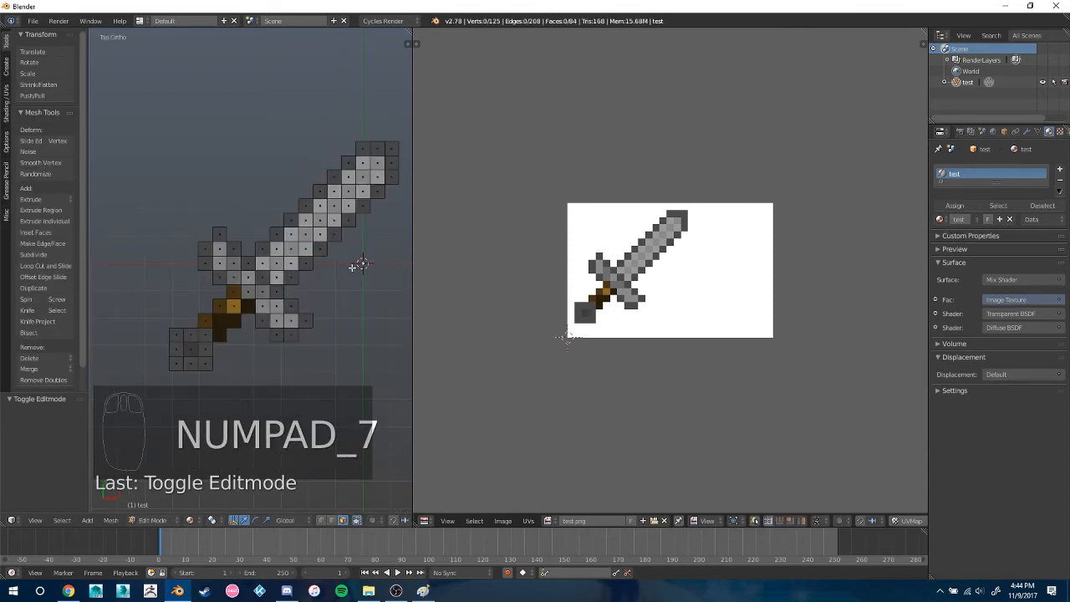
key(a)
key(a)
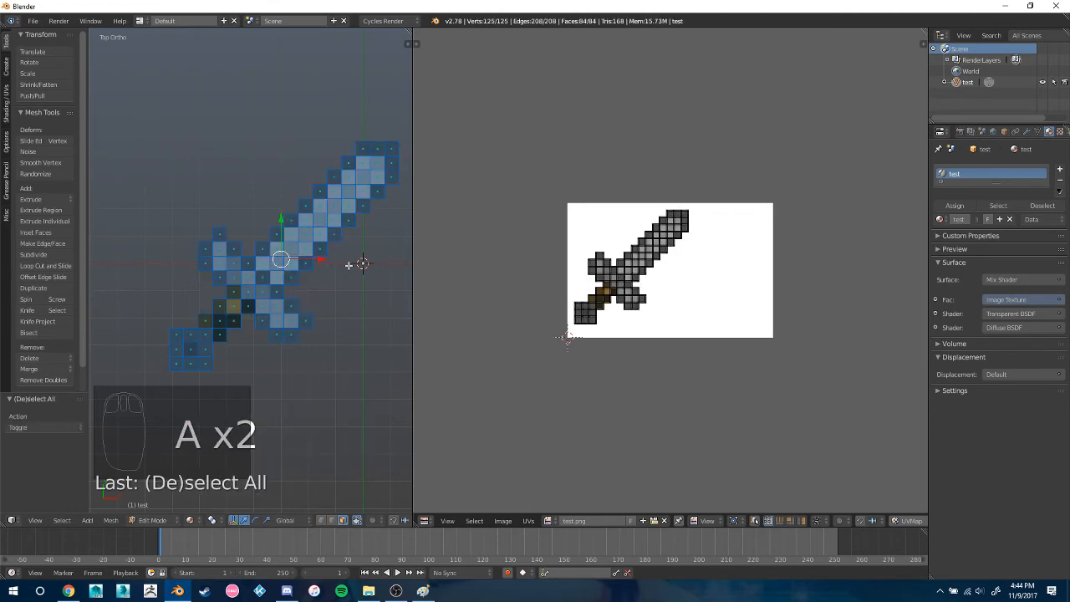
key(ctrl+e)
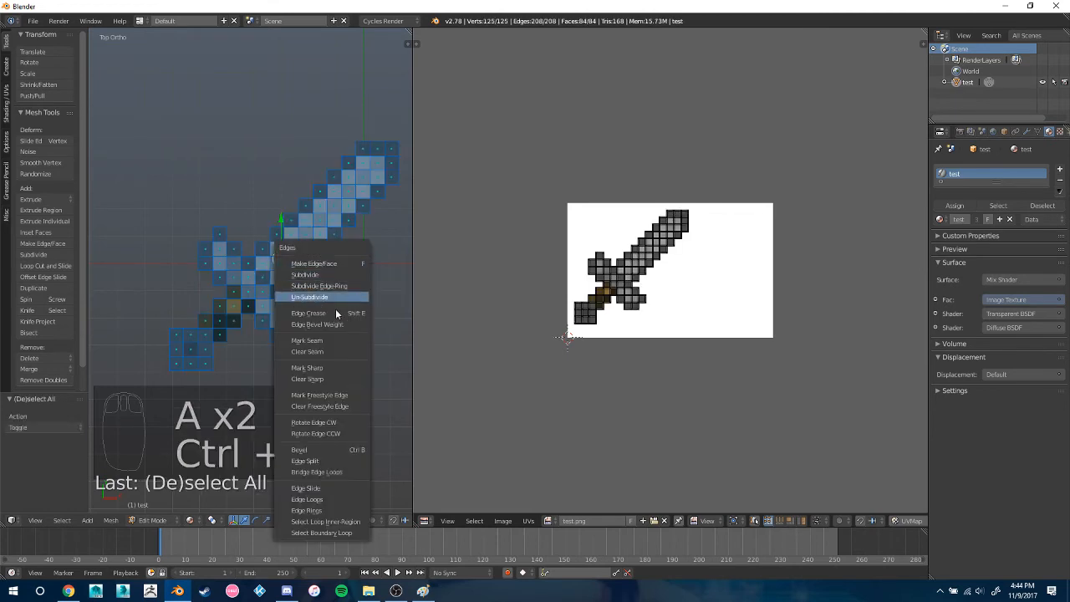
click(333, 459)
key(a)
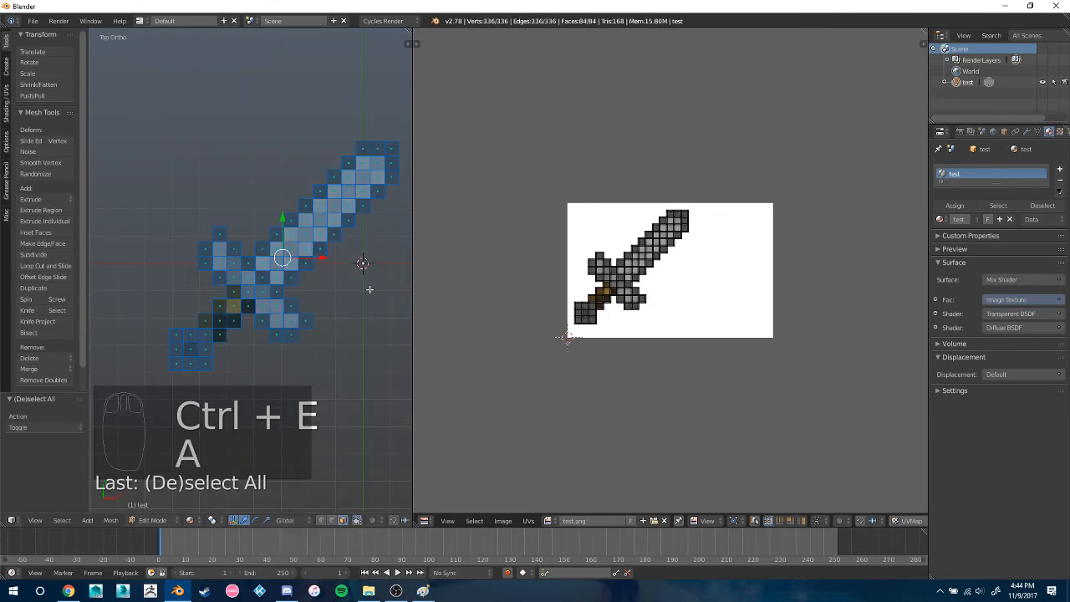
Set the UV pivot to Individual Origins and scale all UV faces down to about 0.129 so each sits inside its own pixel
key(a)
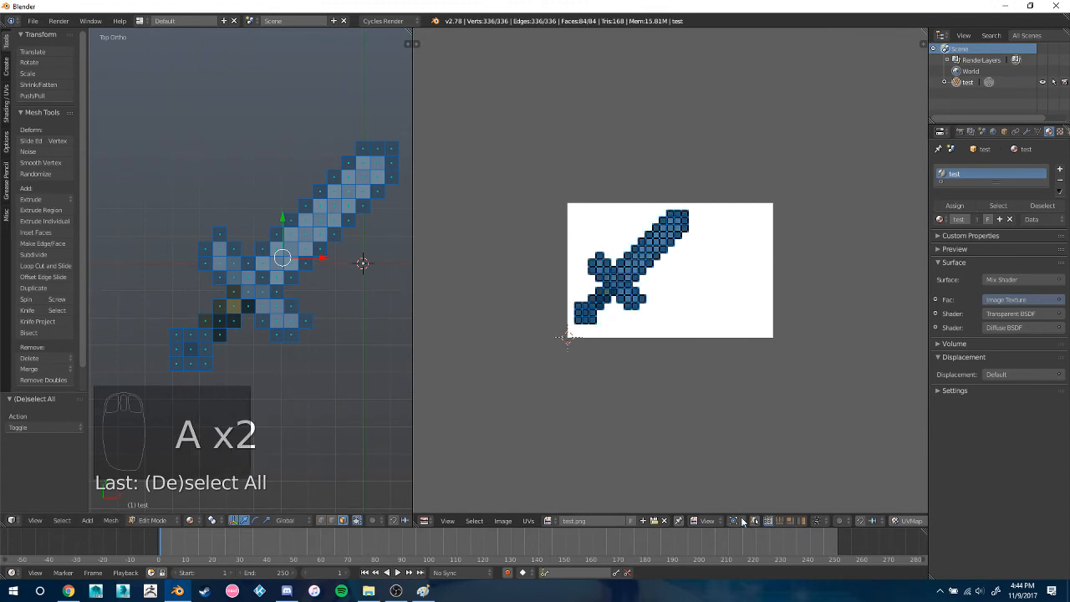
key(a)
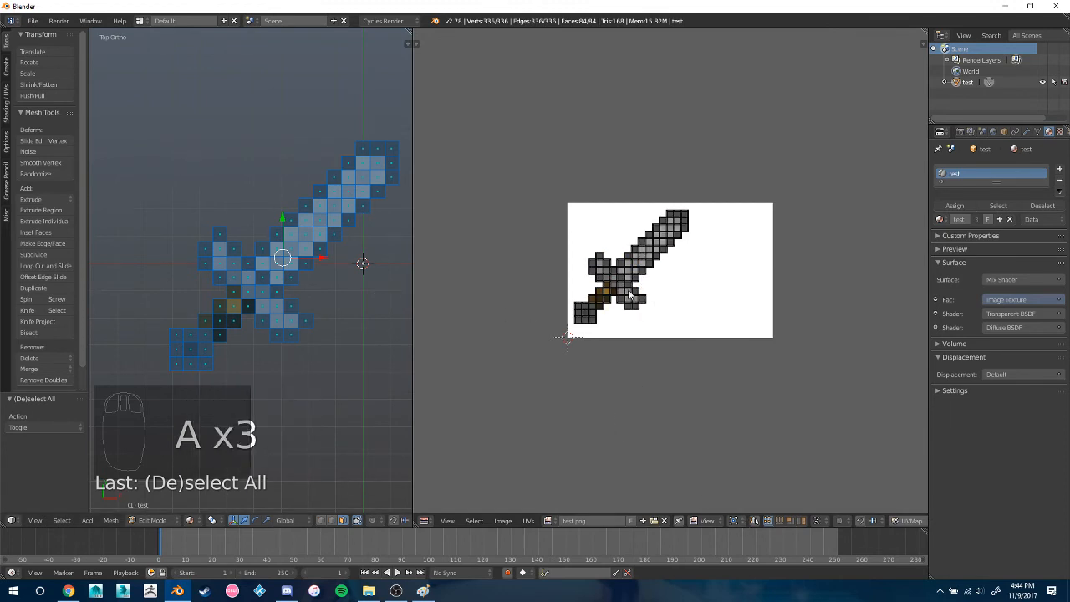
key(a)
click(734, 520)
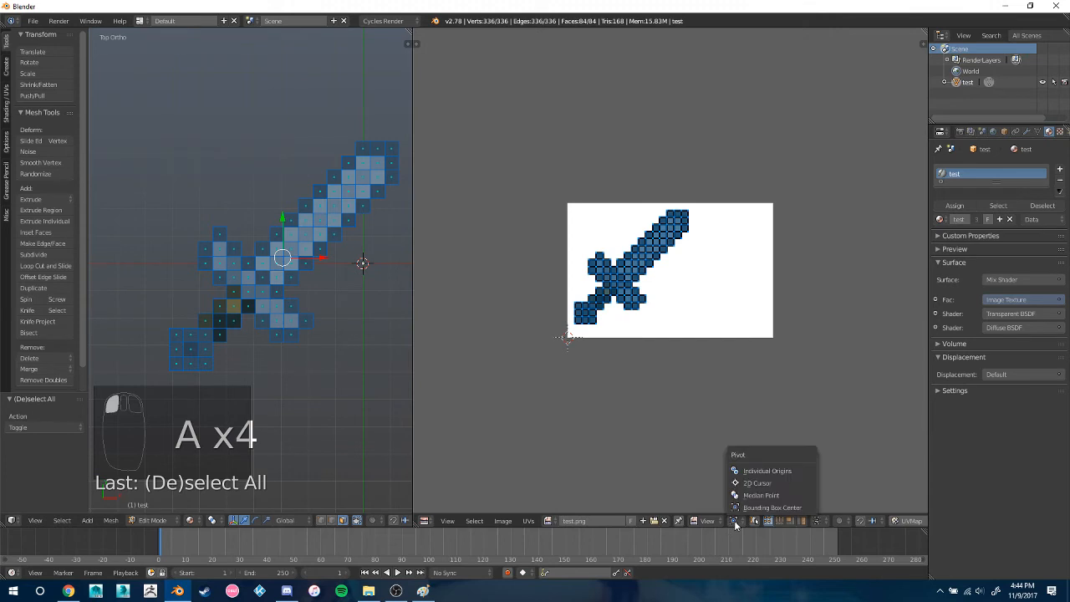
click(749, 464)
key(s)
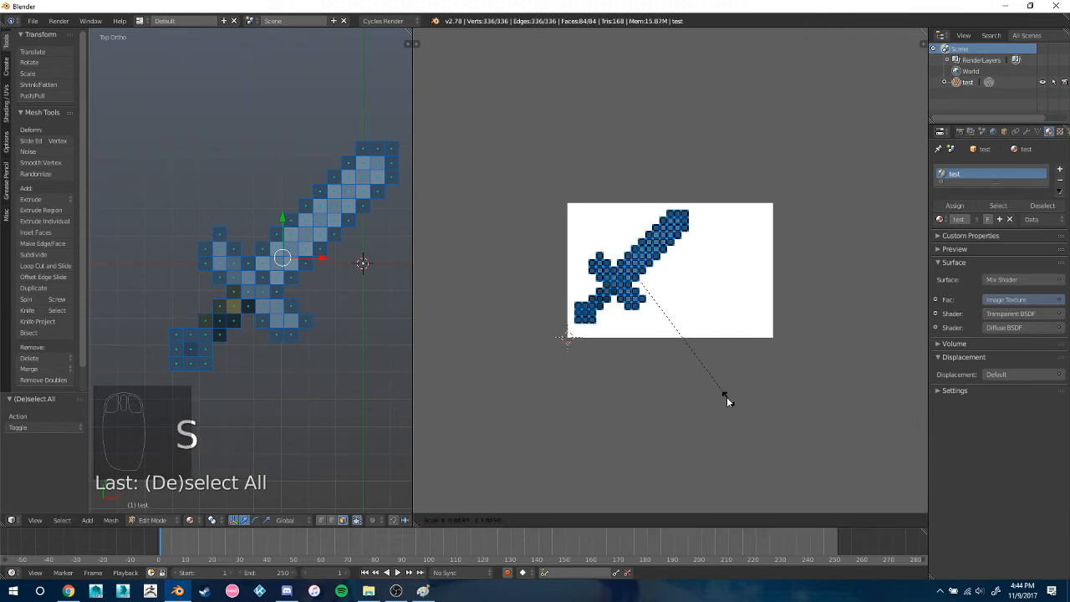
click(653, 276)
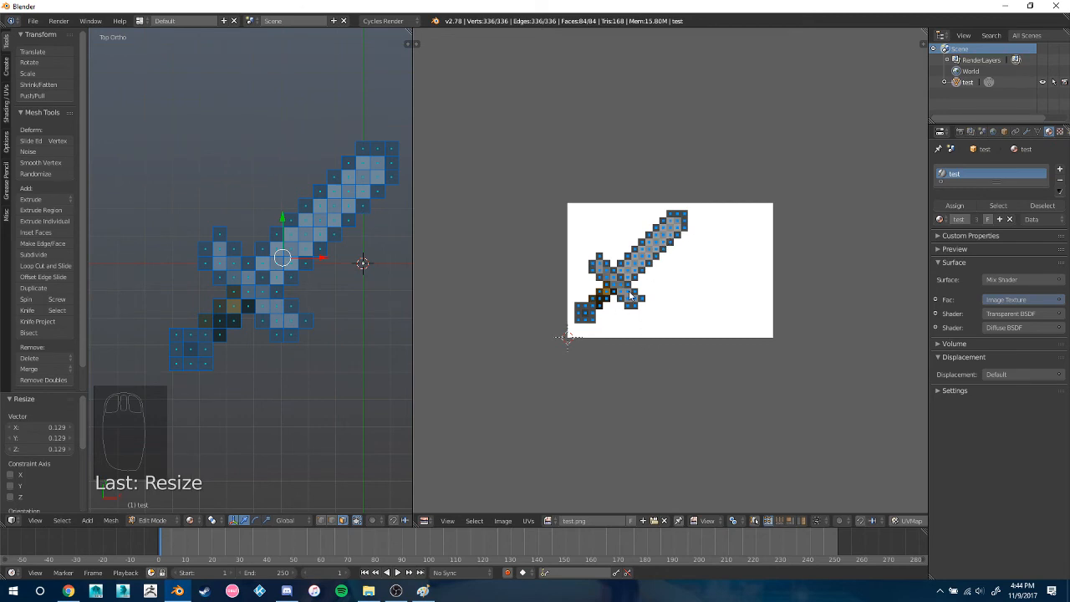
Deselect the mesh and expand the 3D view over the UV editor area
scroll(628, 291, up, 5)
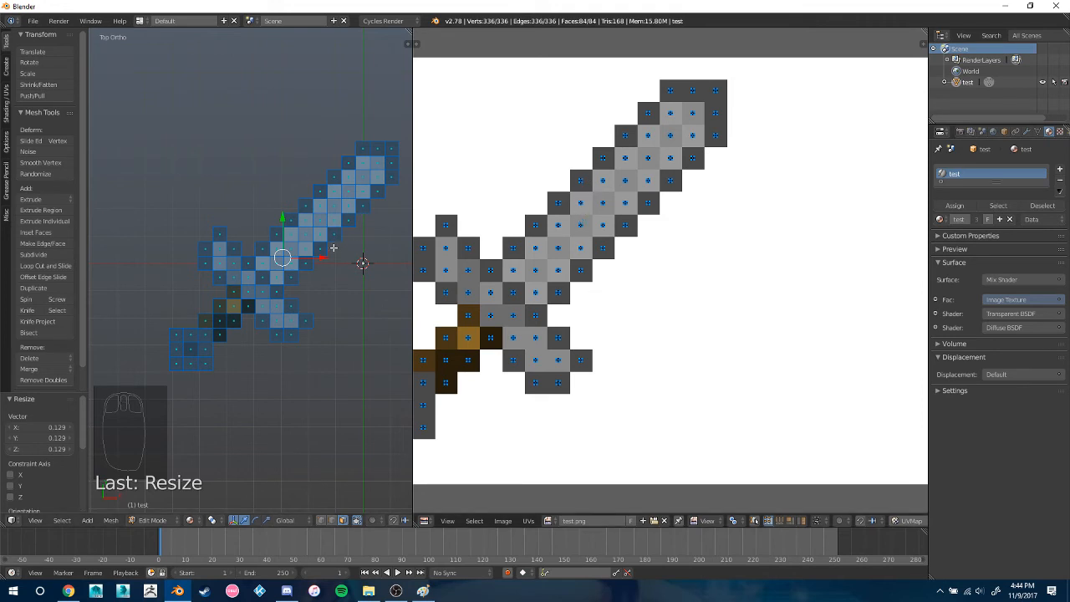
middle_drag(336, 259, 419, 313)
key(a)
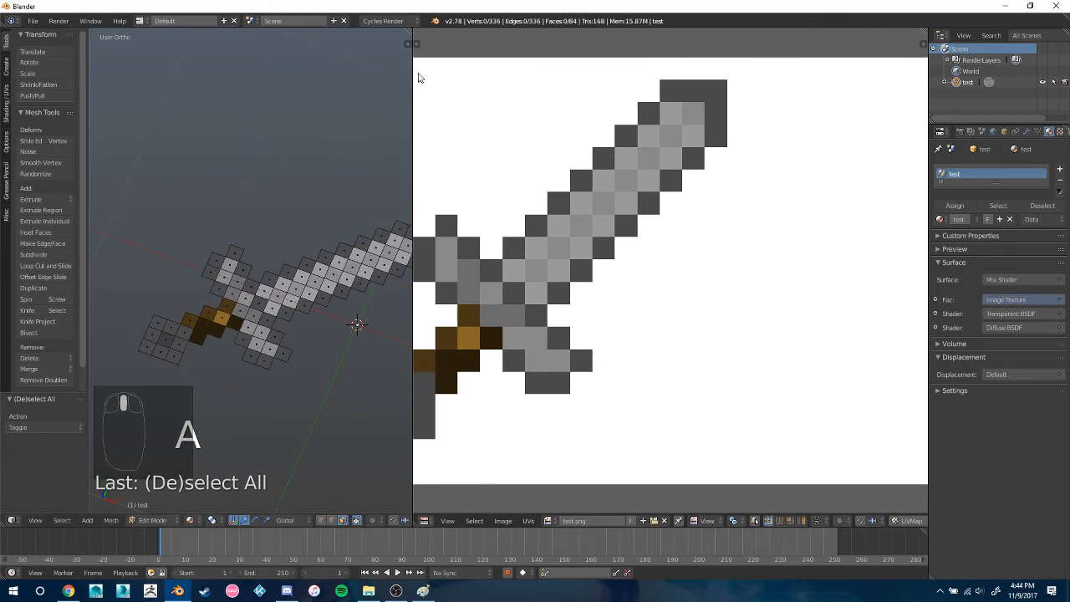
drag(407, 41, 437, 105)
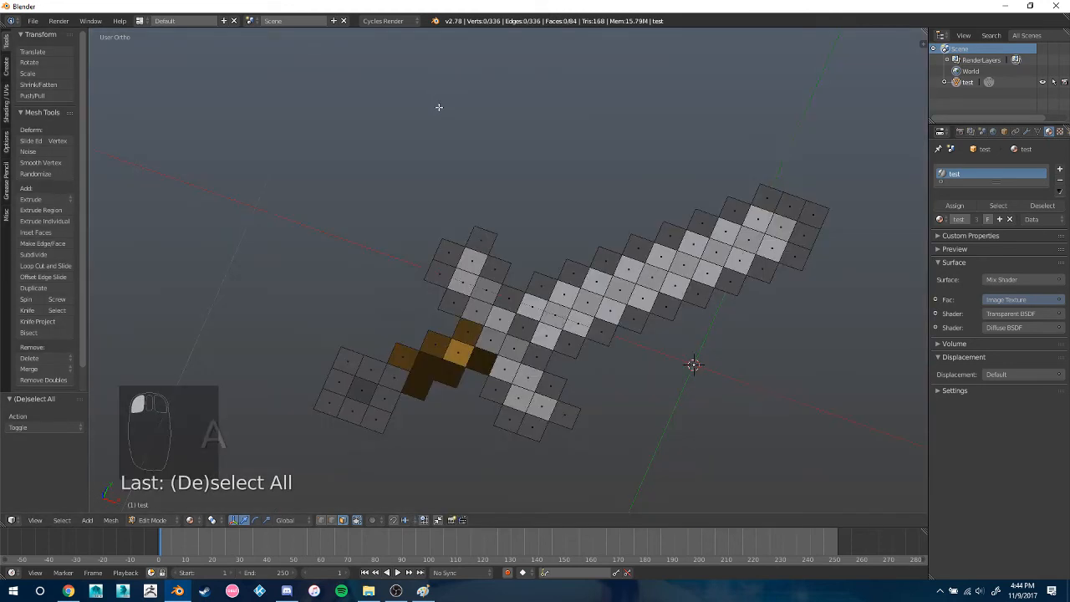
Select all of the sword's faces and extrude them upward by about 0.043
middle_drag(674, 301, 595, 260)
key(a)
key(e)
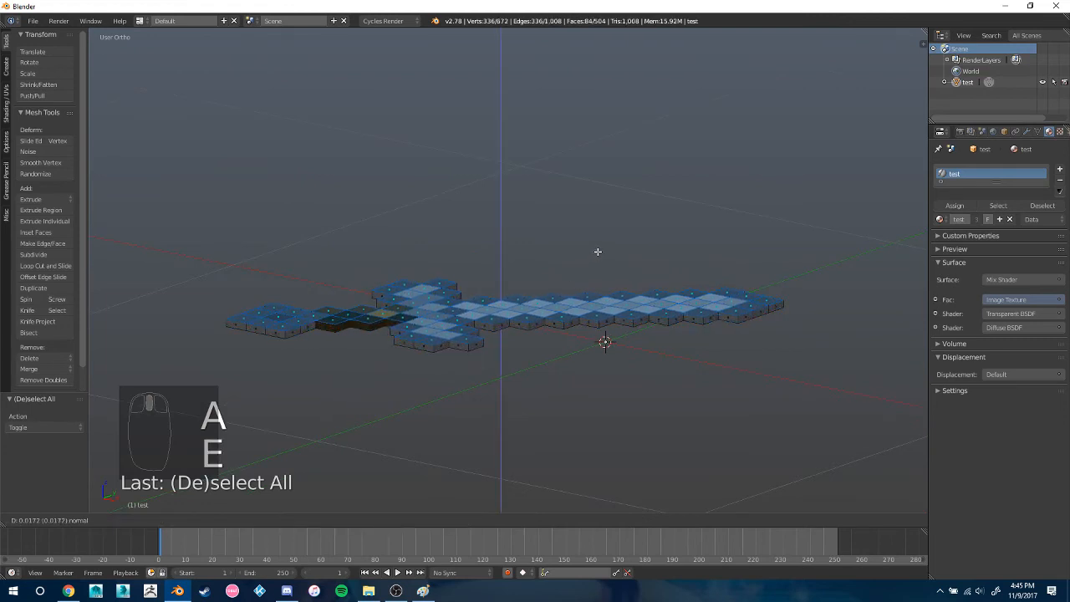
click(600, 242)
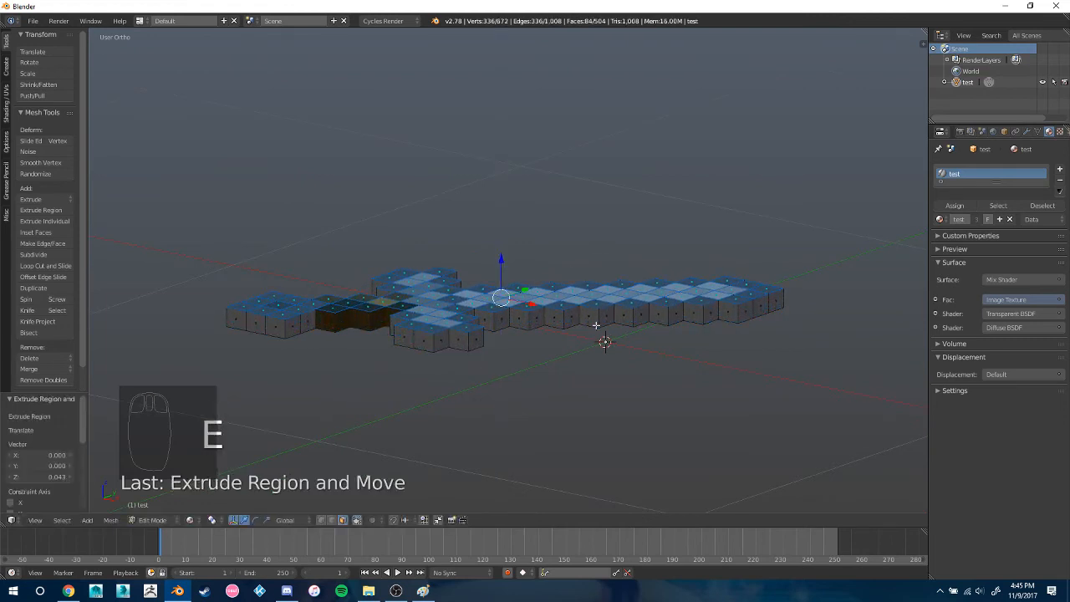
Circle-select the inner faces on the sword's upper side, covering the pommel centre, handle, guard and blade but excluding the outline
key(a)
middle_drag(602, 337, 654, 340)
scroll(559, 337, up, 2)
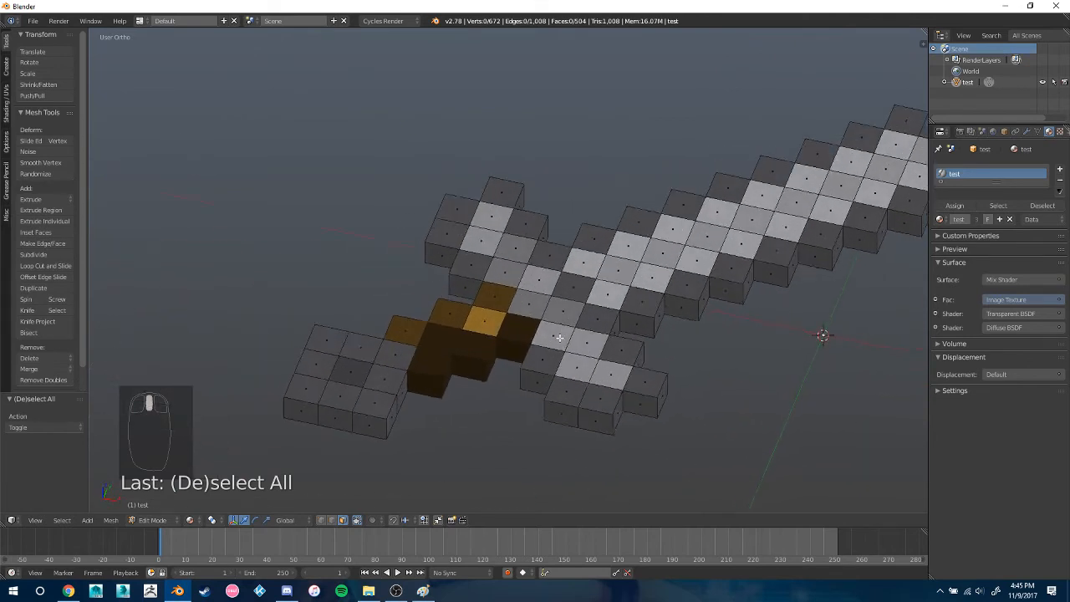
middle_drag(559, 337, 549, 363)
key(c)
click(345, 361)
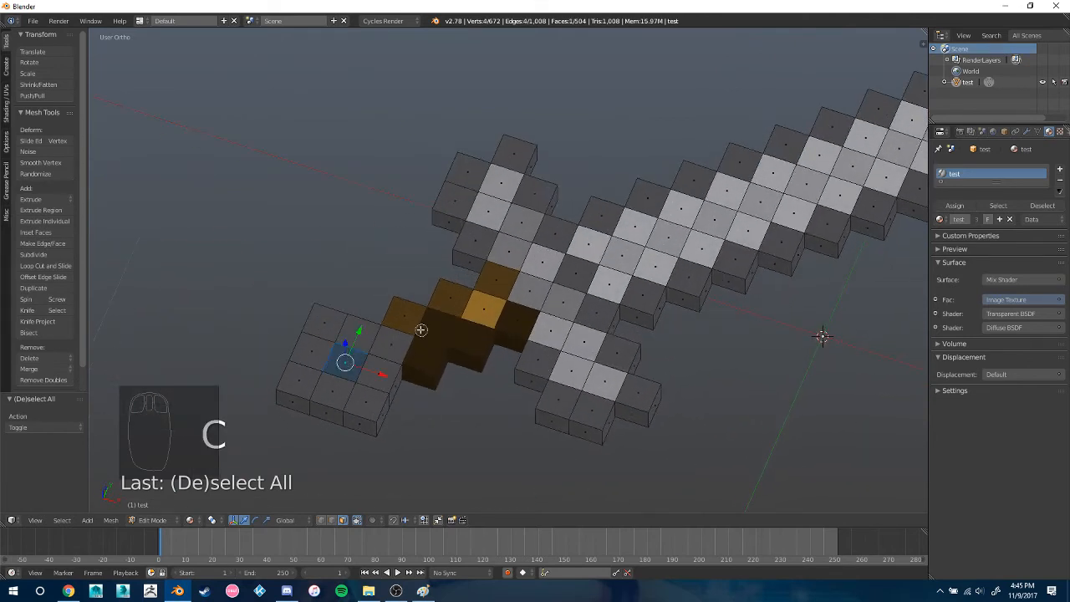
mouse_move(393, 340)
mouse_down()
mouse_move(532, 290)
mouse_move(534, 272)
mouse_move(511, 244)
mouse_move(522, 219)
mouse_move(502, 191)
mouse_move(585, 363)
mouse_move(622, 242)
mouse_move(666, 243)
mouse_move(823, 176)
mouse_up()
shift+middle_drag(800, 211, 511, 276)
key(c)
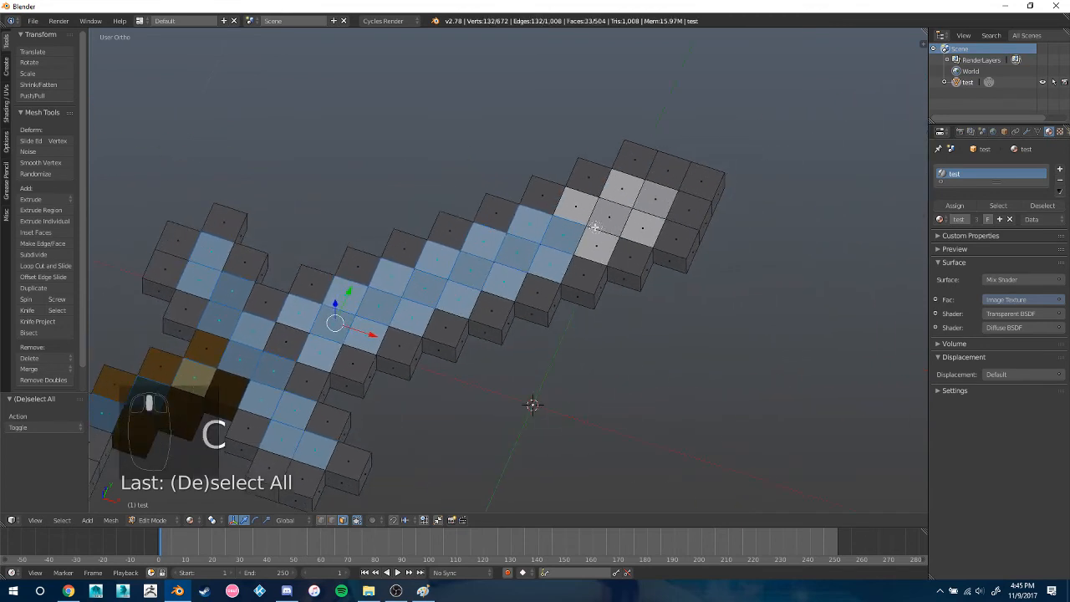
drag(589, 226, 645, 213)
key(c)
click(634, 200)
Add the matching inner faces on the sword's underside to the selection with Circle Select, from the blade to the pommel centre
middle_drag(632, 239, 748, 313)
key(c)
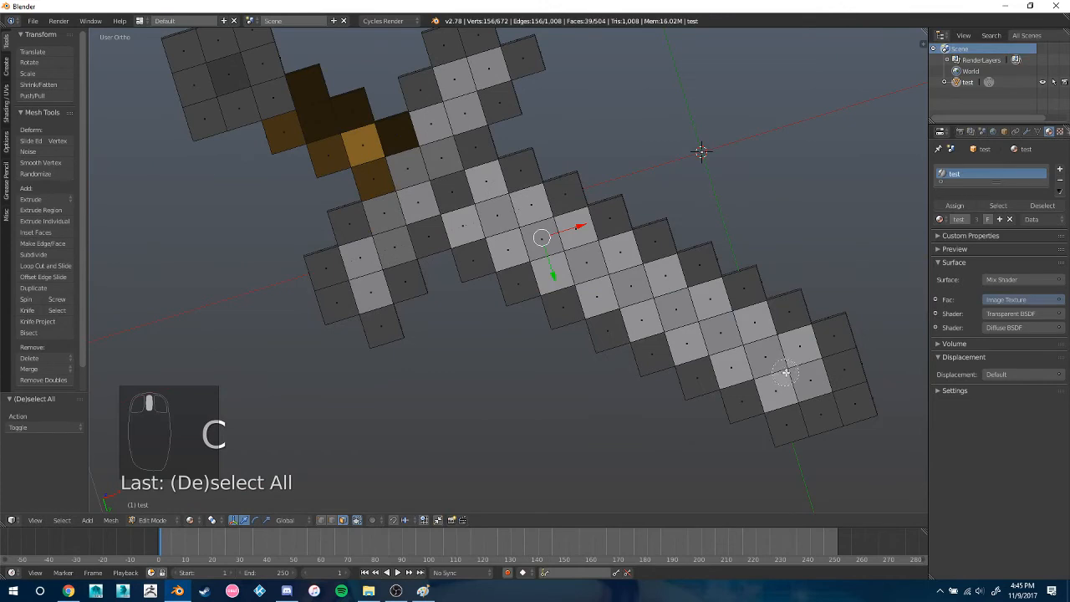
mouse_move(786, 374)
mouse_down()
mouse_move(490, 209)
mouse_move(432, 147)
mouse_move(469, 81)
mouse_up()
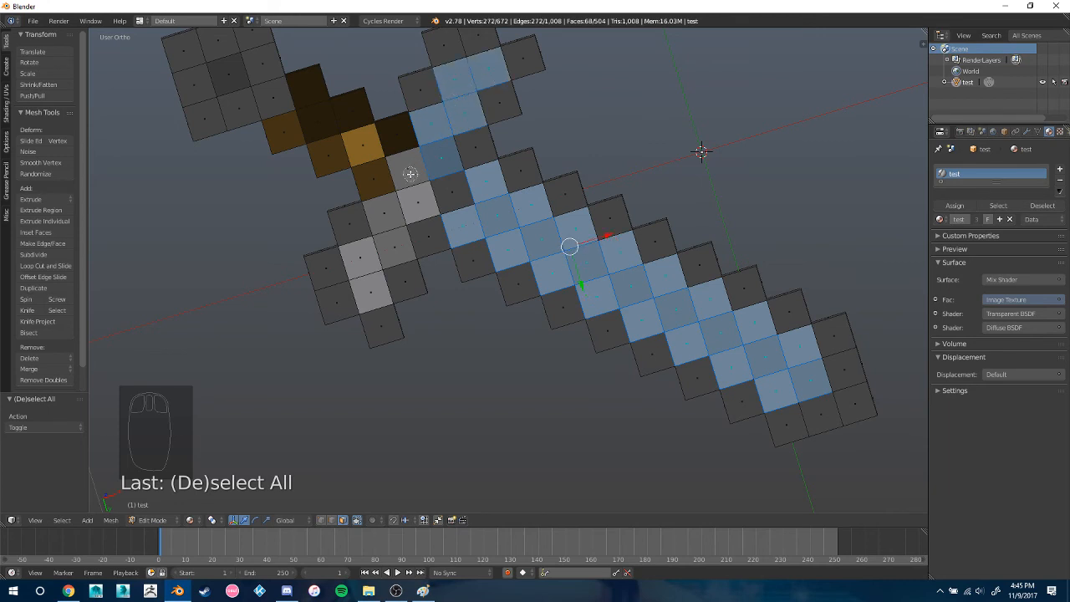
mouse_move(410, 173)
mouse_down()
mouse_move(363, 248)
mouse_move(352, 217)
mouse_up()
shift+middle_drag(351, 218, 497, 246)
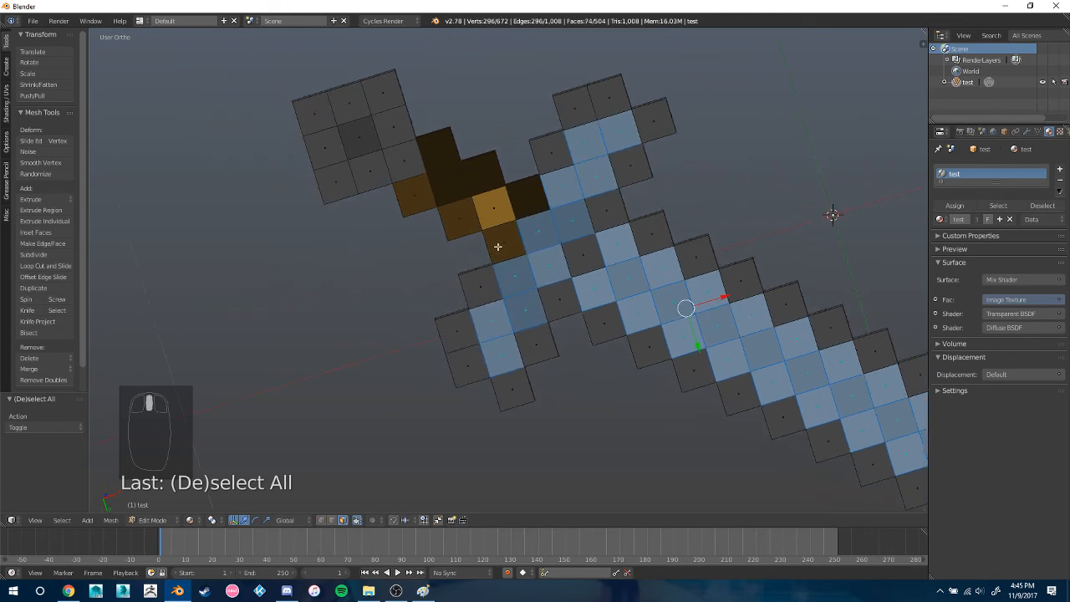
key(c)
drag(494, 215, 360, 140)
right_click(410, 180)
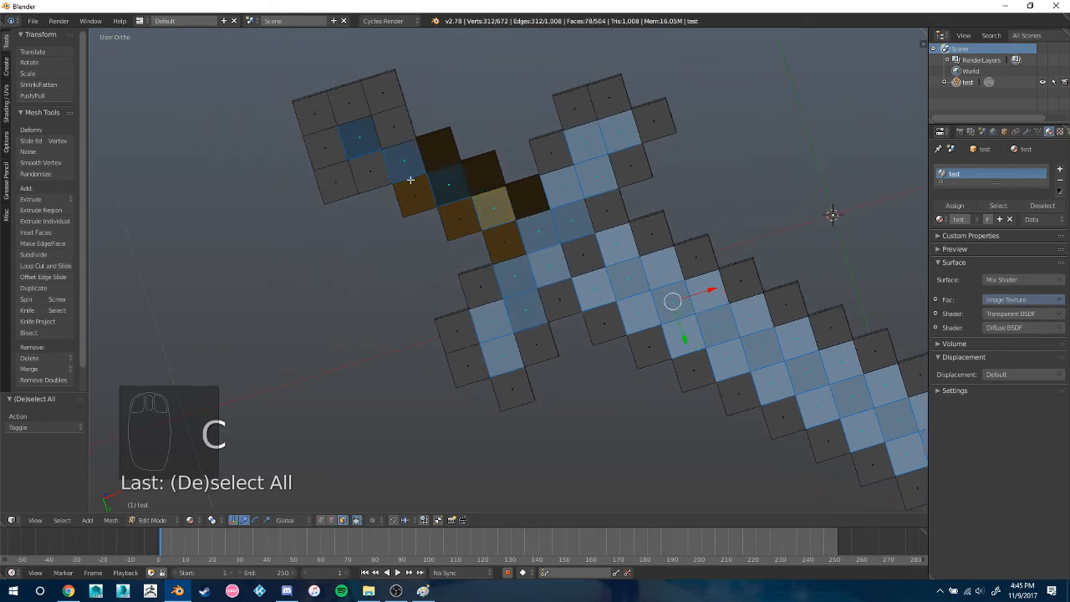
Scale the selected inner faces outward along Z so they stand out from the outline, and deselect everything
middle_drag(410, 180, 612, 317)
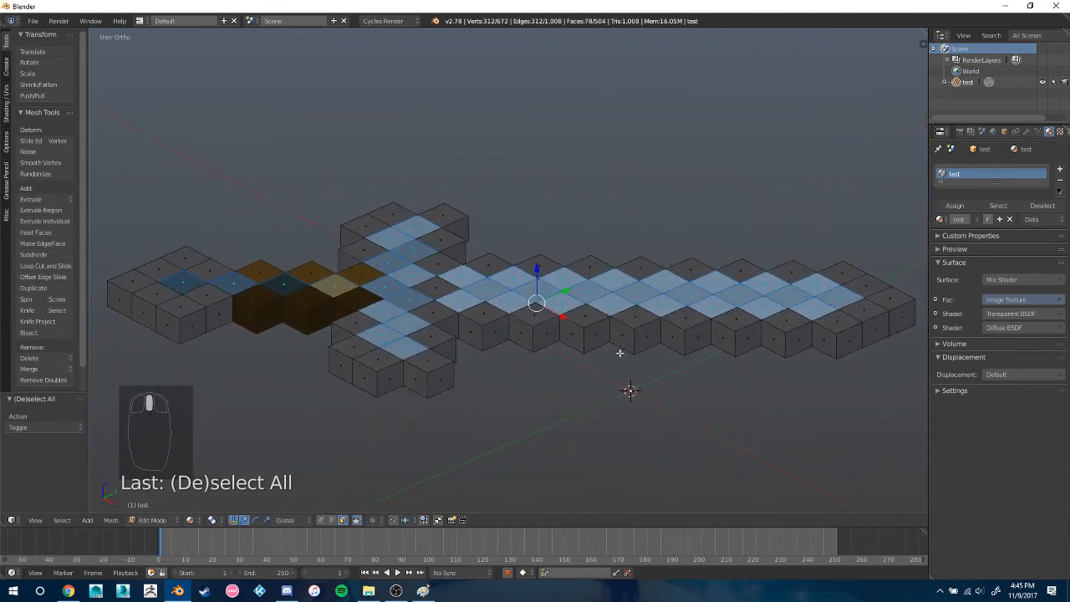
key(KP_3)
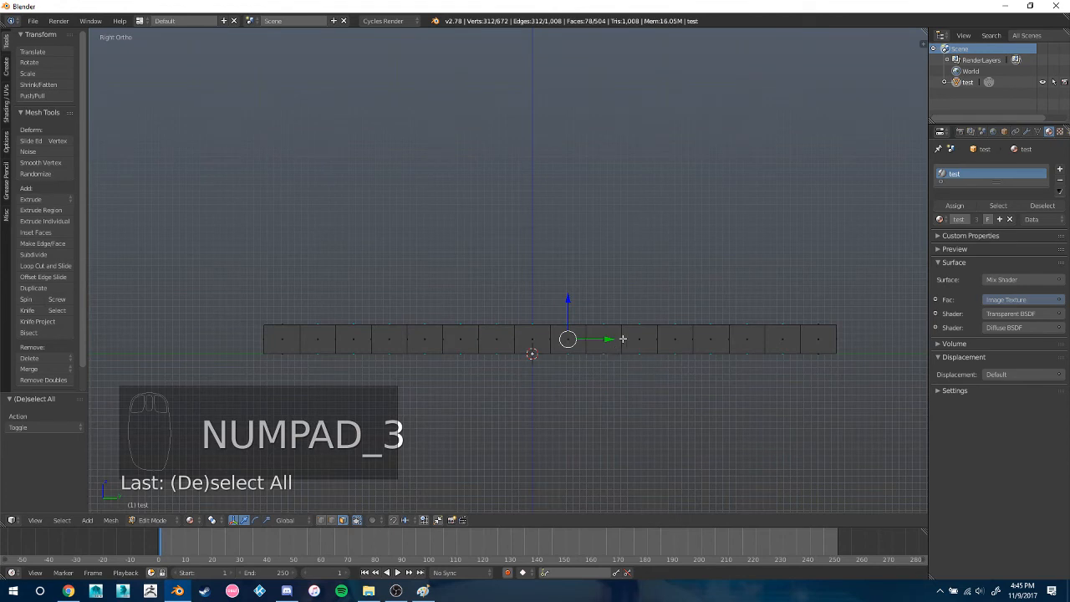
key(s)
key(z)
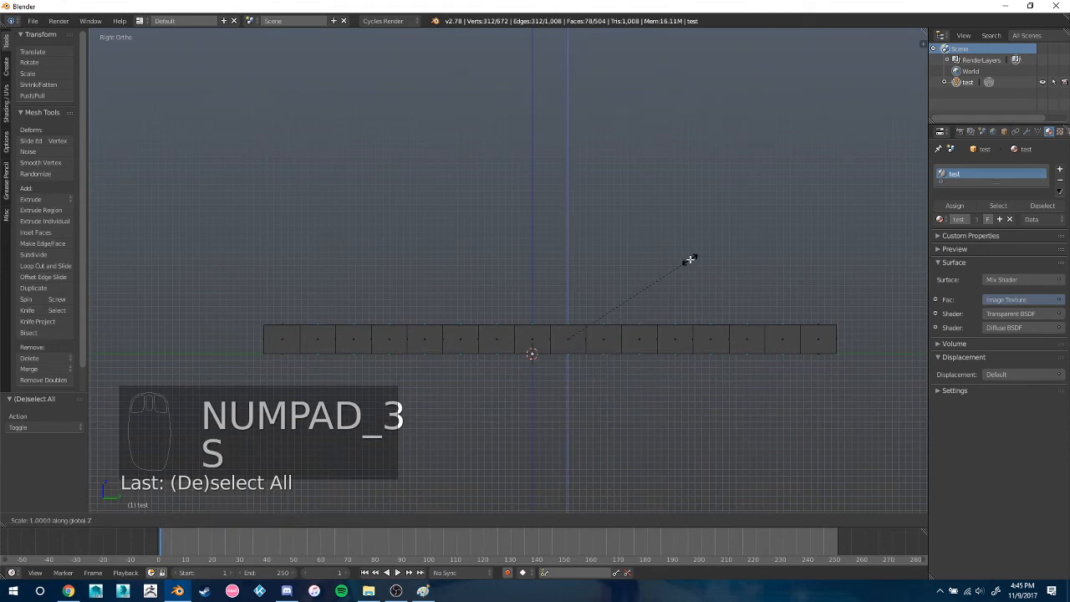
click(726, 217)
key(a)
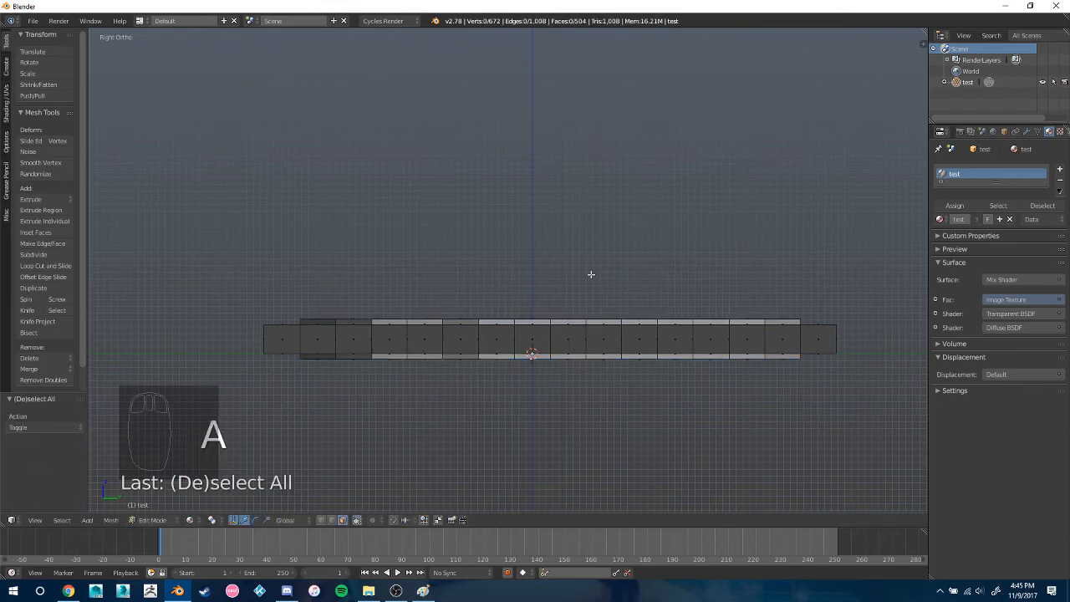
Examine the raised faces and textured sides of the sword from several angles in Edit Mode and Object Mode
middle_drag(590, 274, 706, 382)
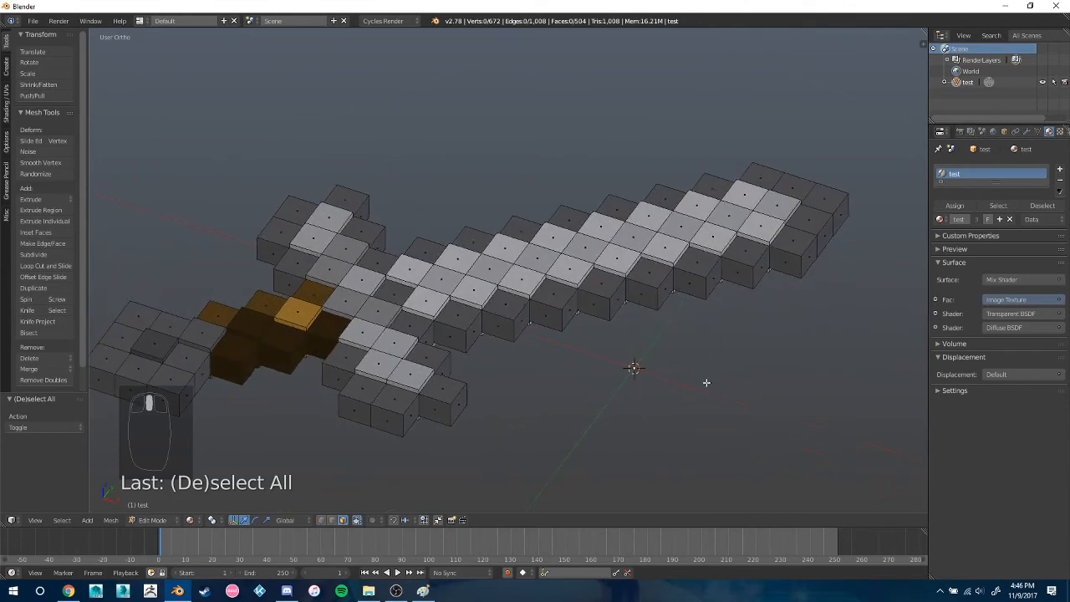
middle_drag(603, 345, 423, 368)
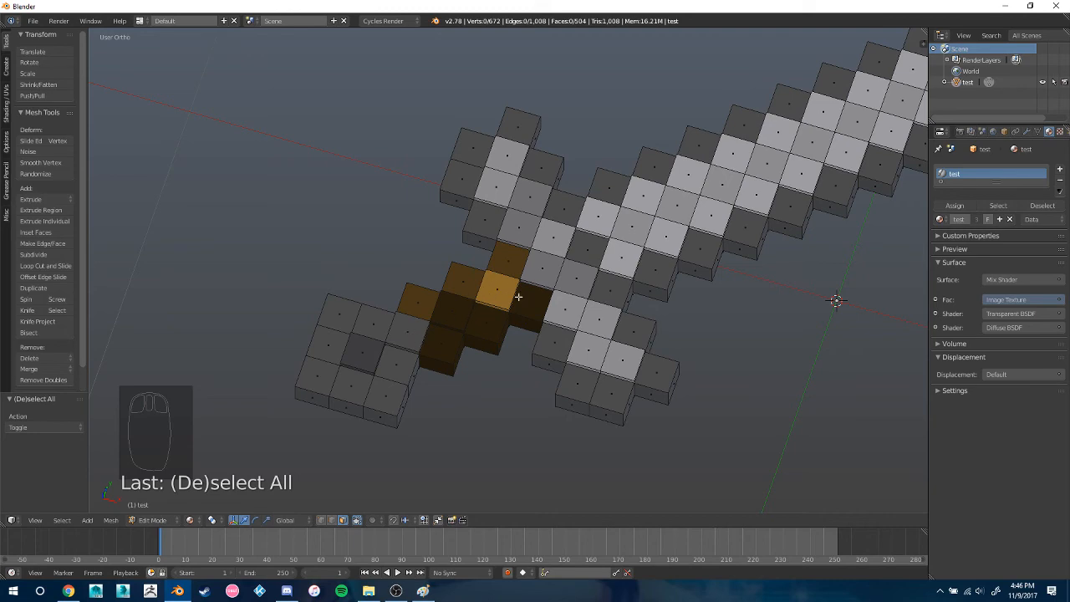
scroll(519, 297, up, 4)
middle_drag(706, 346, 627, 351)
scroll(689, 297, down, 5)
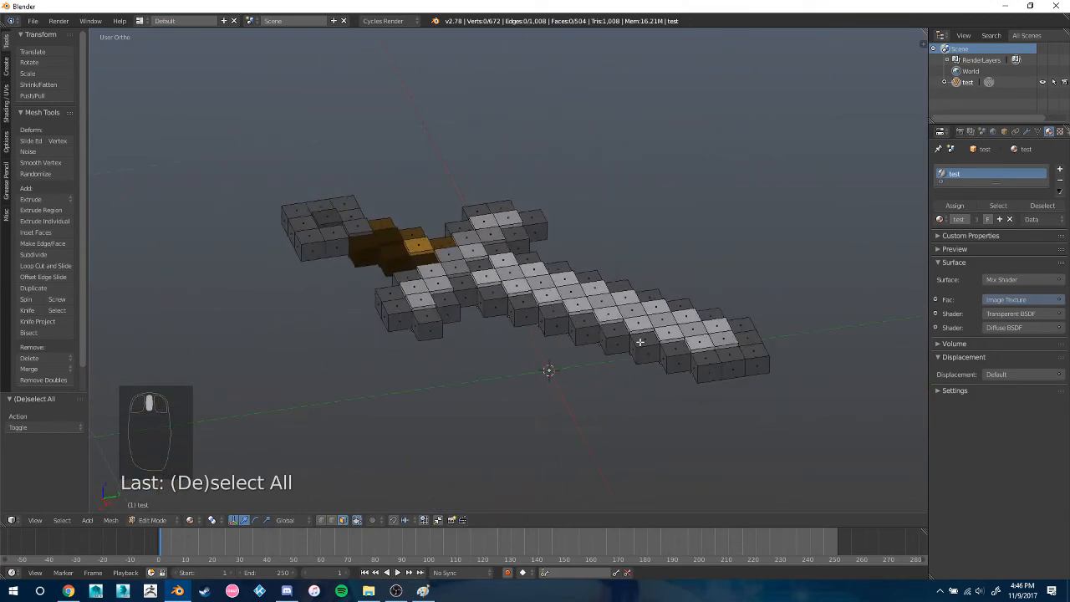
key(Tab)
middle_drag(541, 338, 647, 378)
key(Tab)
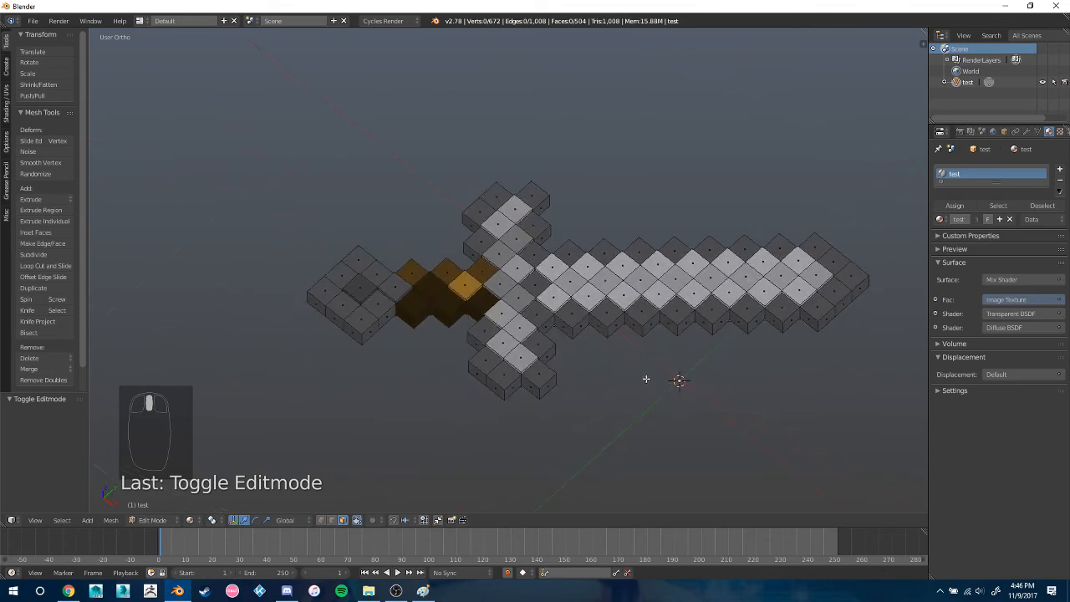
middle_drag(619, 353, 619, 351)
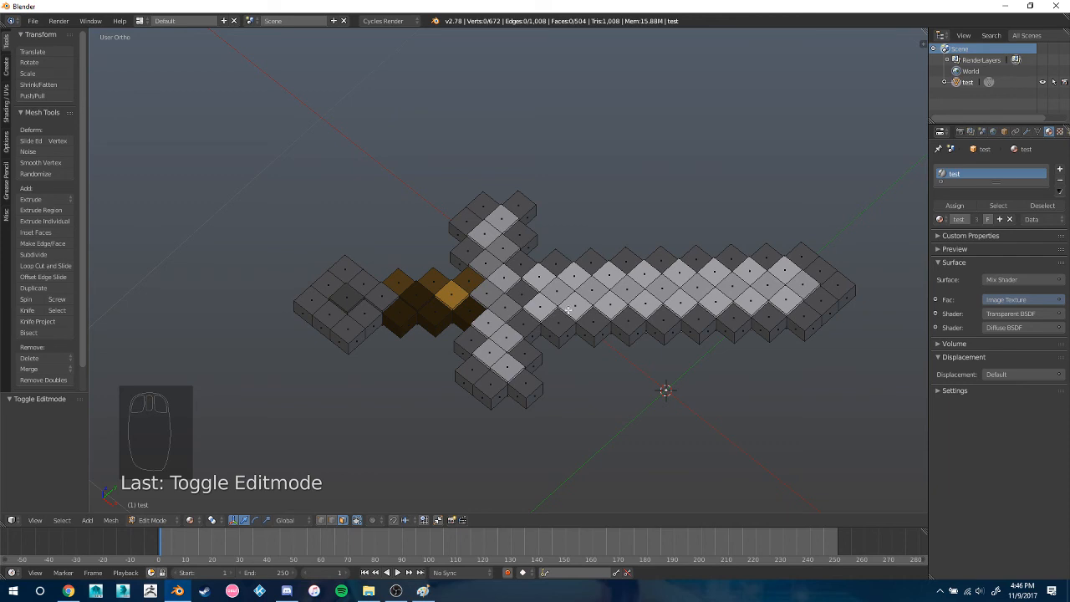
middle_drag(597, 321, 627, 331)
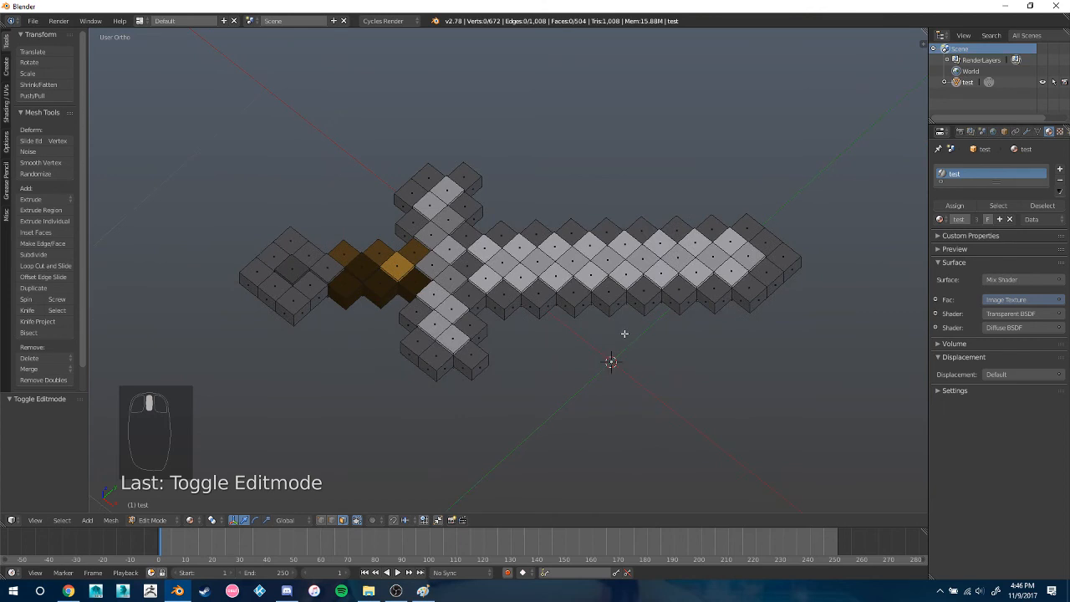
Select every face of the sword mesh in Edit Mode
key(a)
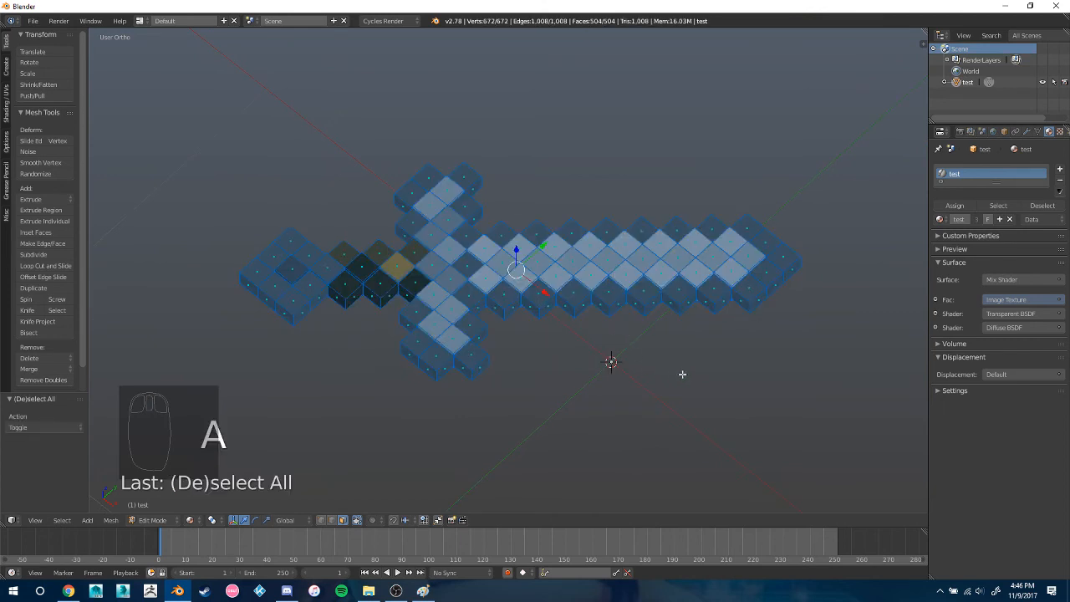
shift+middle_drag(669, 356, 660, 316)
key(KP_7)
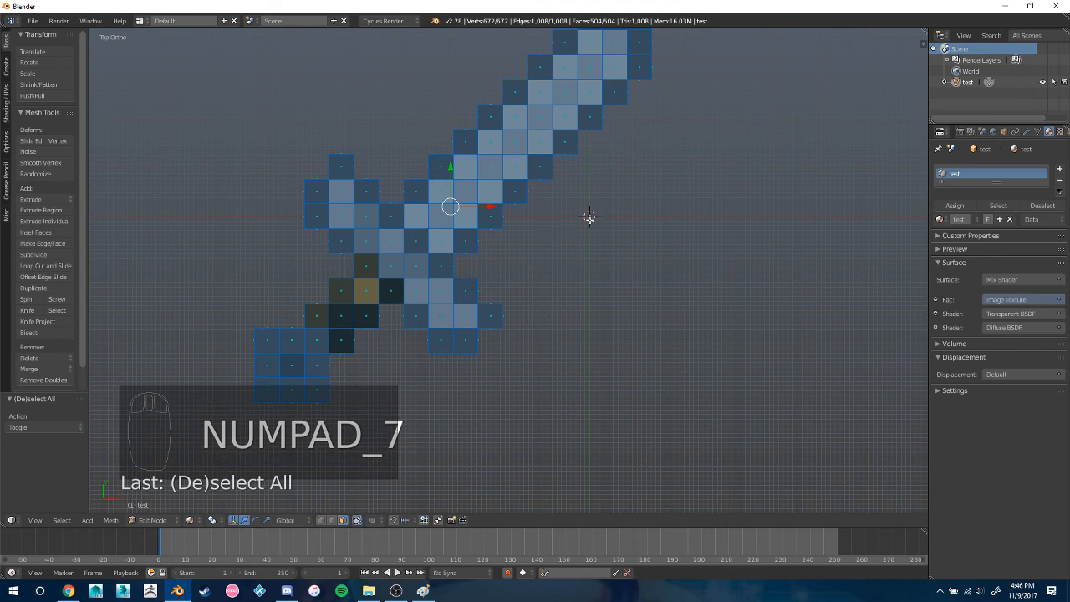
Try rotating the whole sword in Object Mode to demonstrate how it swings around its distant origin point
key(Tab)
key(a)
key(a)
key(a)
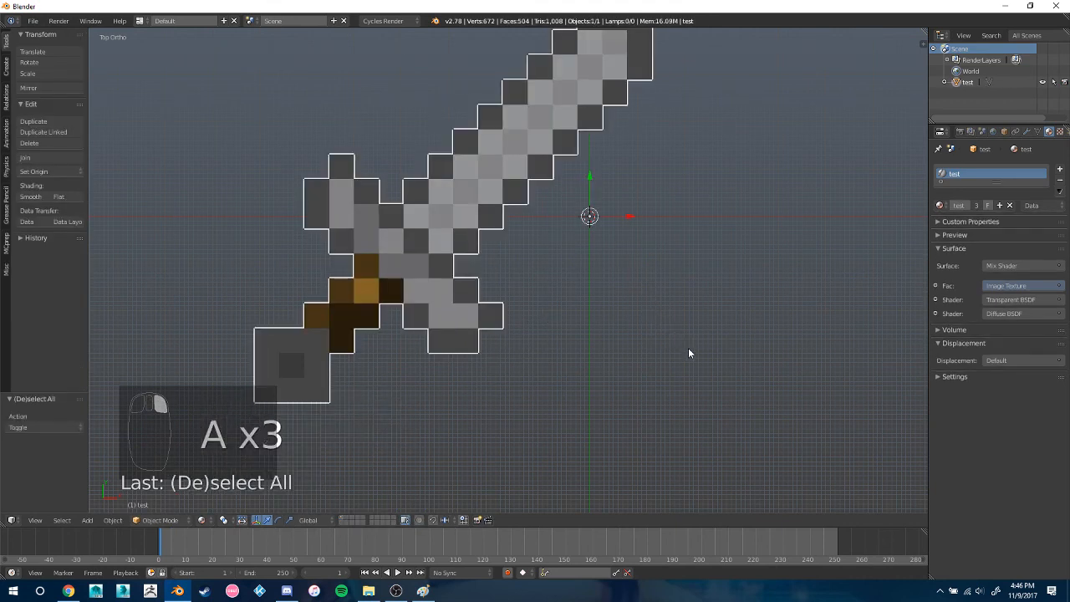
key(a)
middle_drag(676, 332, 542, 266)
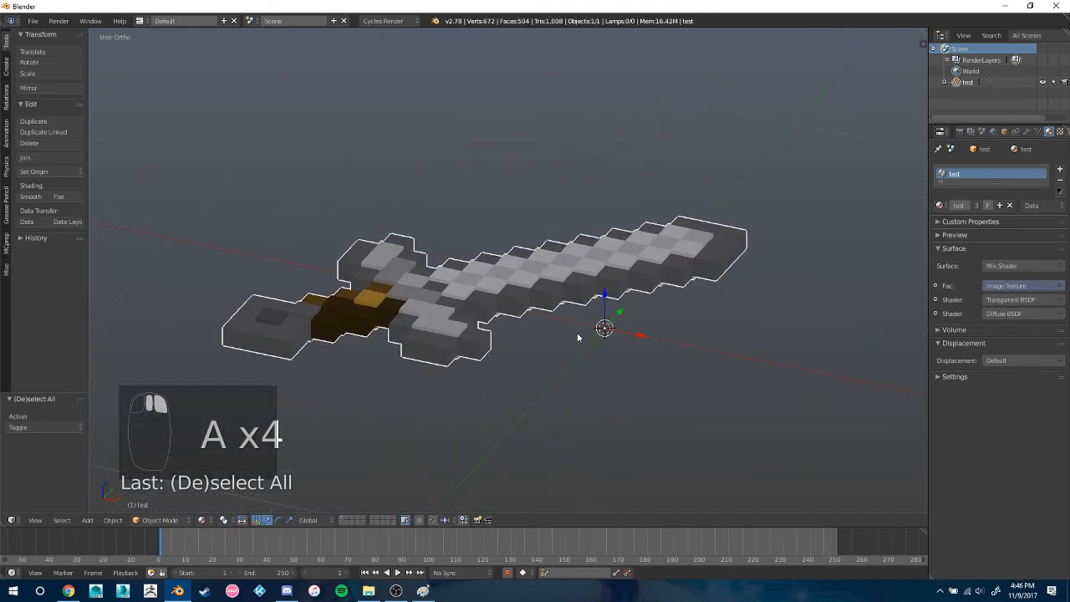
key(r)
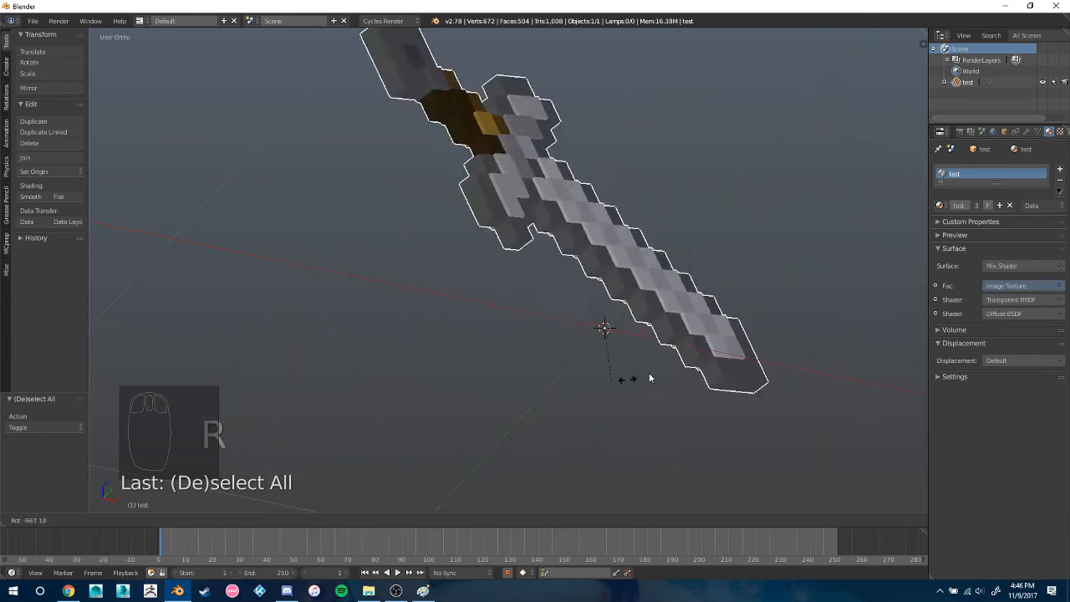
click(594, 307)
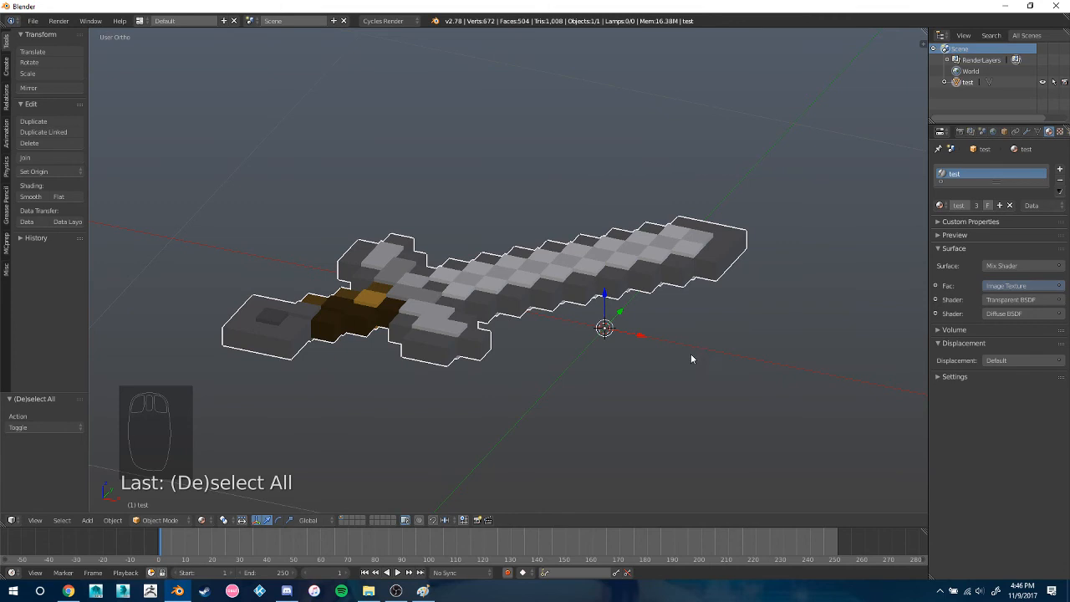
Move the entire mesh in Edit Mode, in top view, by 0.52 in X and 0.21 in Y so the handle sits on the origin
key(KP_7)
key(Tab)
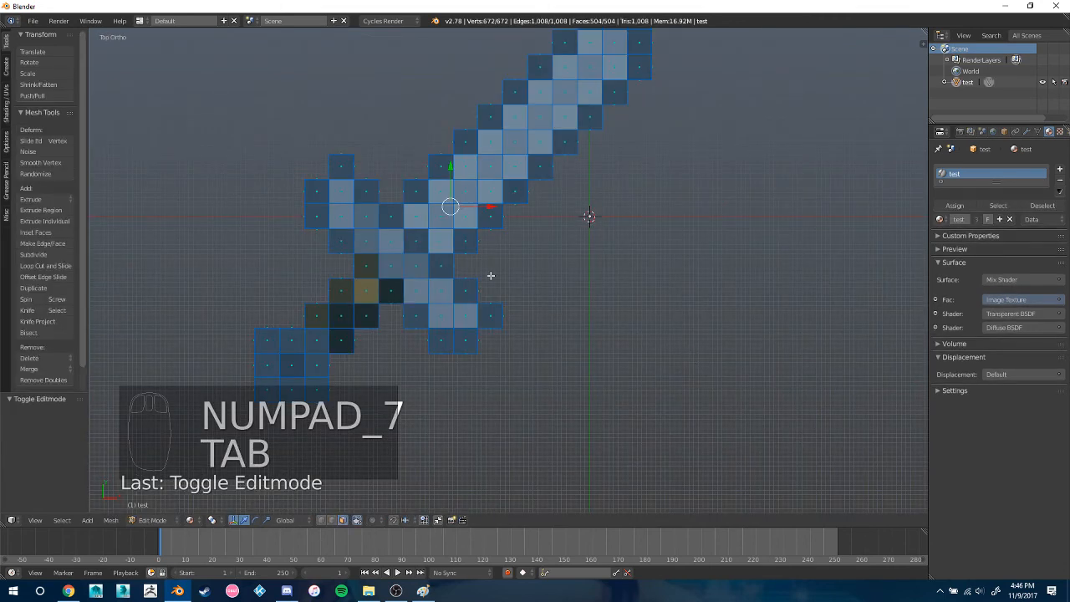
key(g)
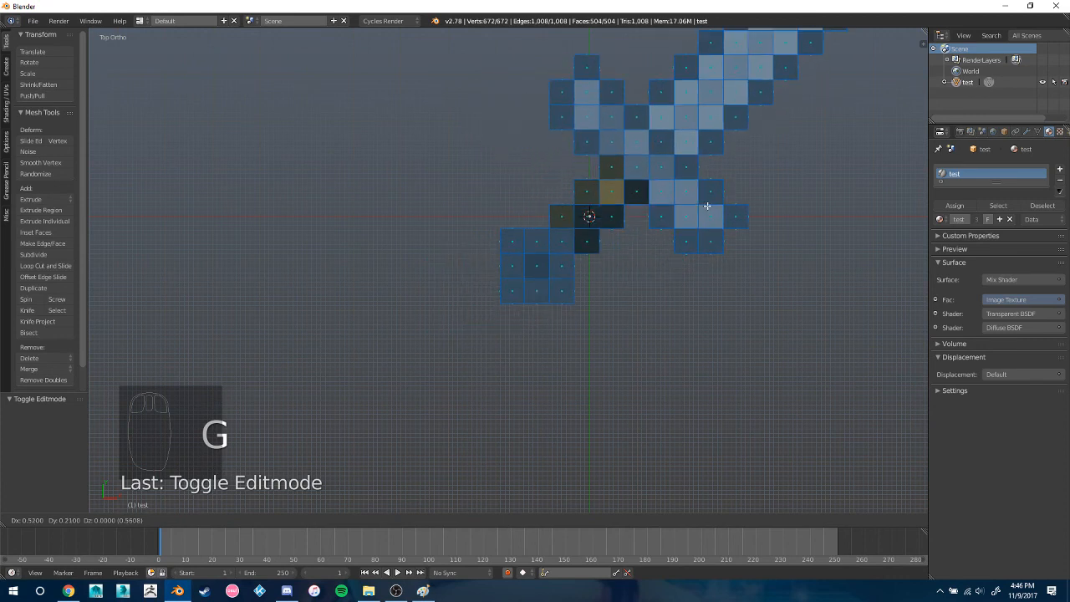
click(708, 204)
Move the mesh down in side view so its thickness is centred on the origin, and deselect all faces
middle_drag(741, 299, 694, 201)
key(KP_3)
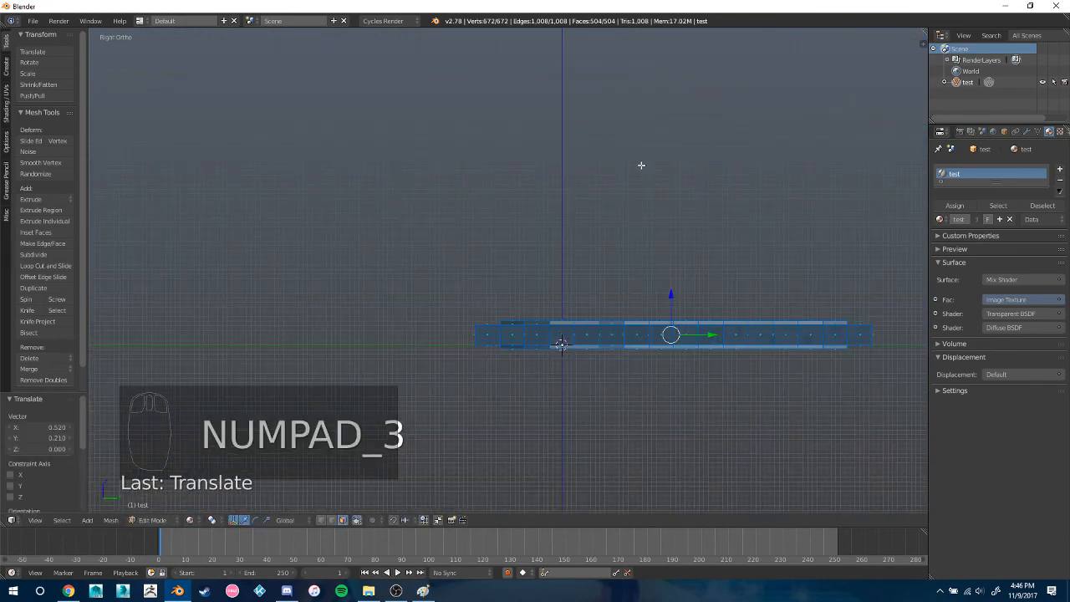
key(g)
click(707, 331)
key(a)
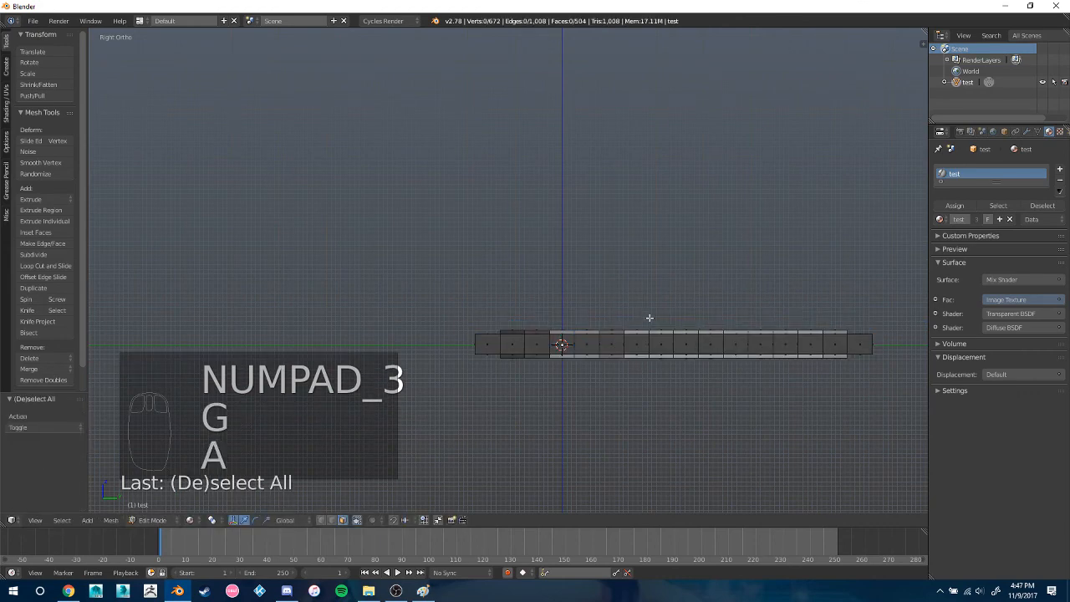
Return to Object Mode, try rotating the sword around the origin at its handle, and deselect the object
middle_drag(649, 317, 741, 382)
key(Tab)
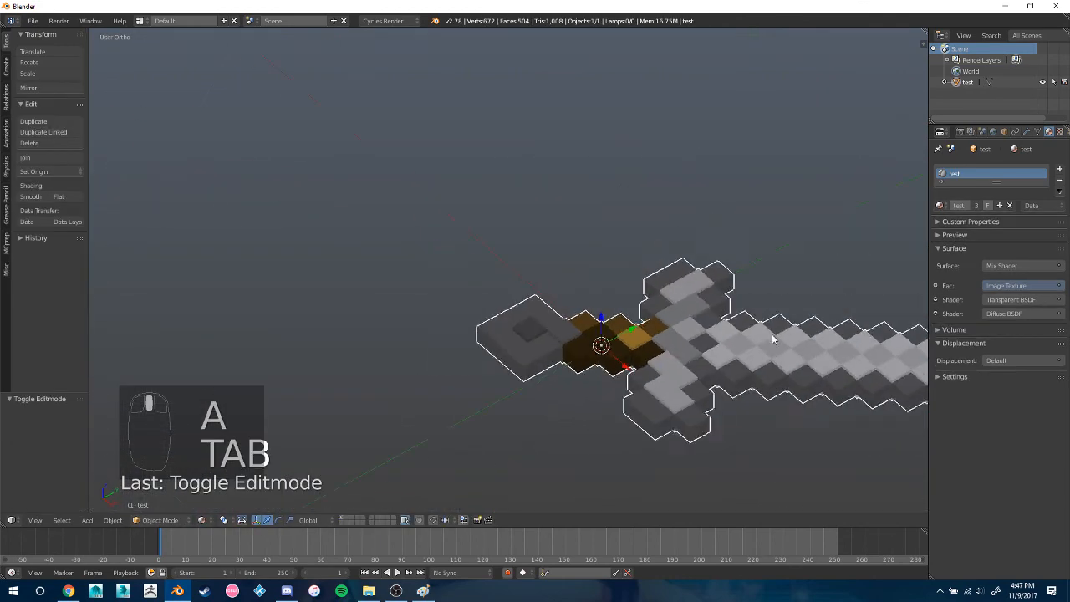
middle_drag(772, 338, 821, 359)
key(r)
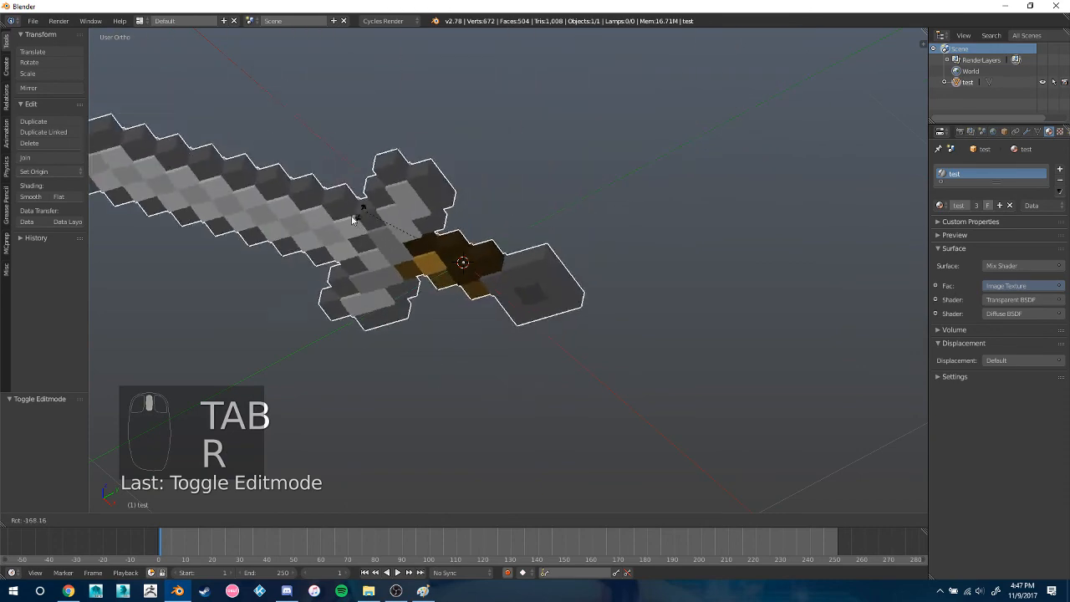
click(703, 362)
key(a)
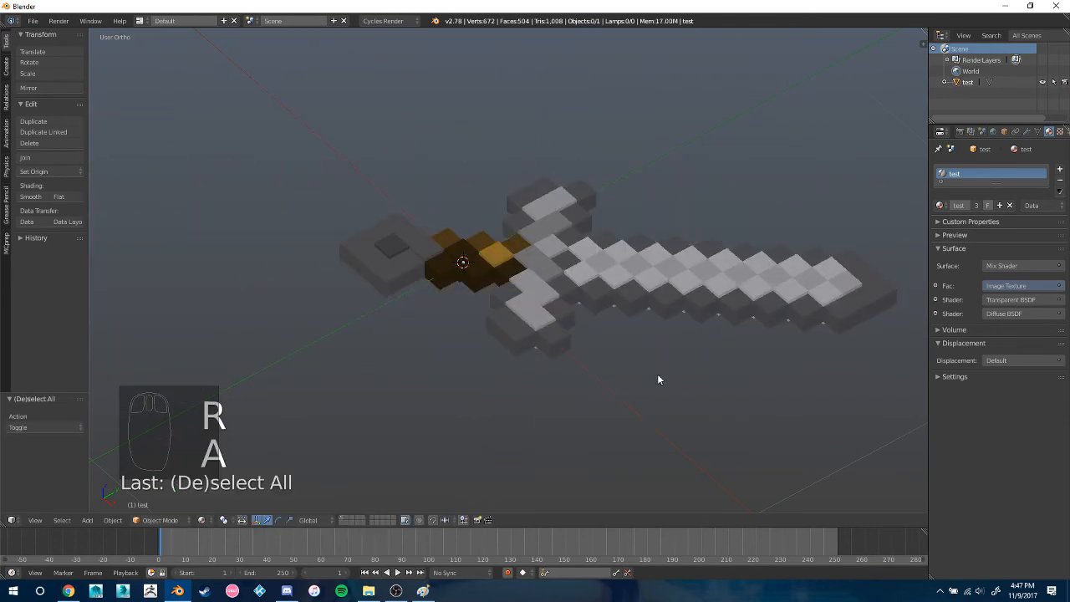
middle_drag(658, 378, 703, 351)
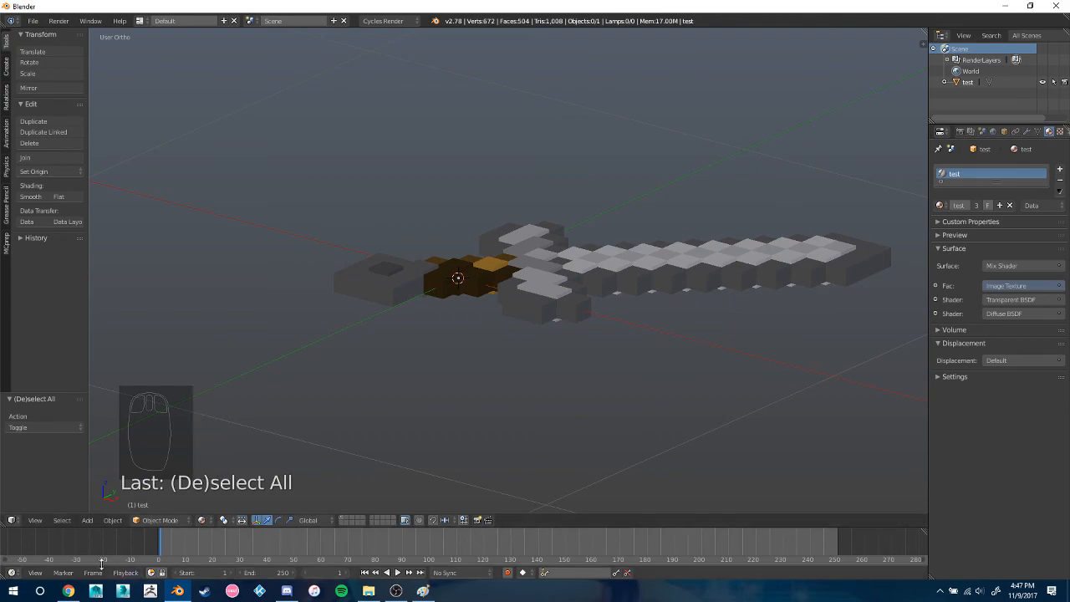
click(68, 591)
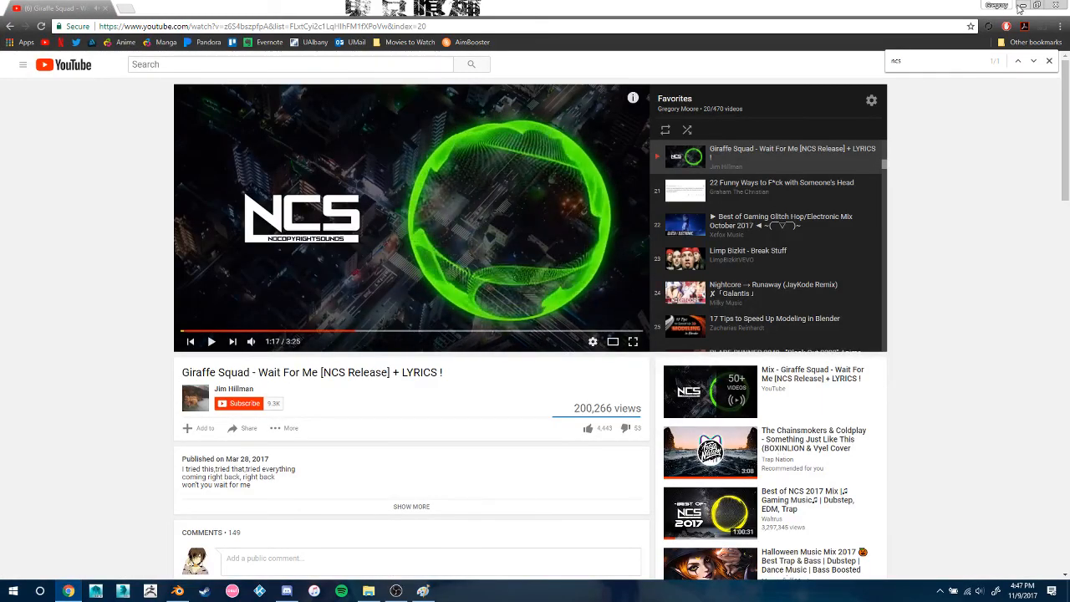
key(alt+Tab)
middle_drag(498, 251, 610, 285)
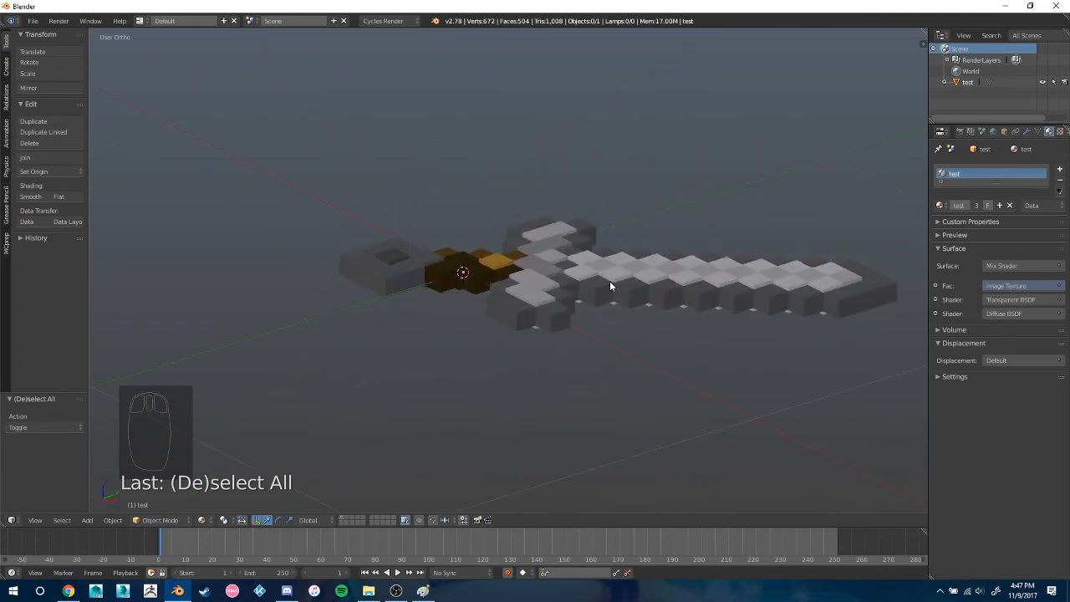
mouse_move(398, 592)
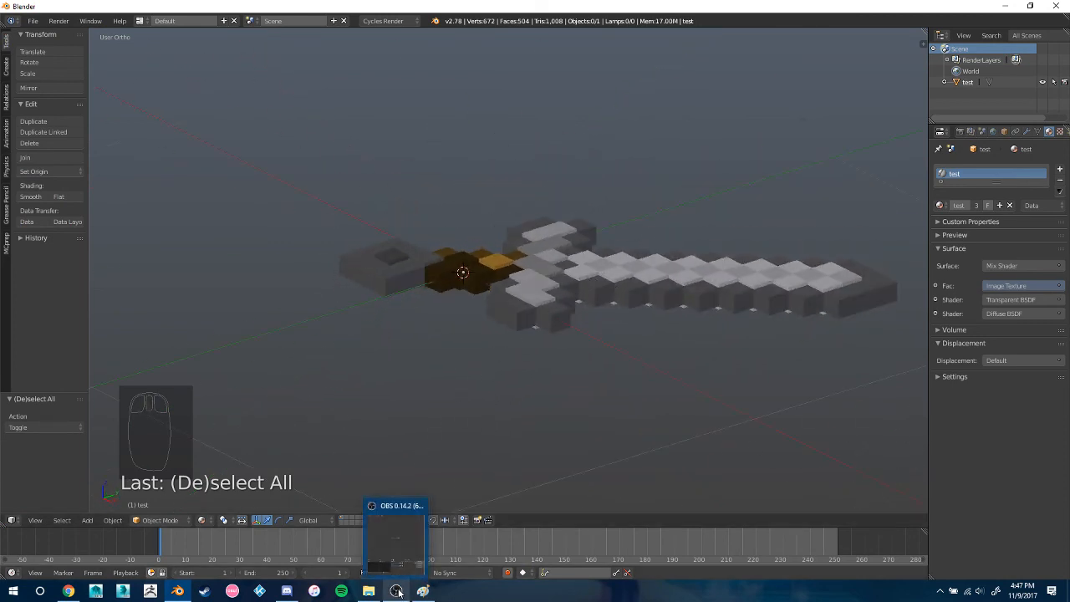